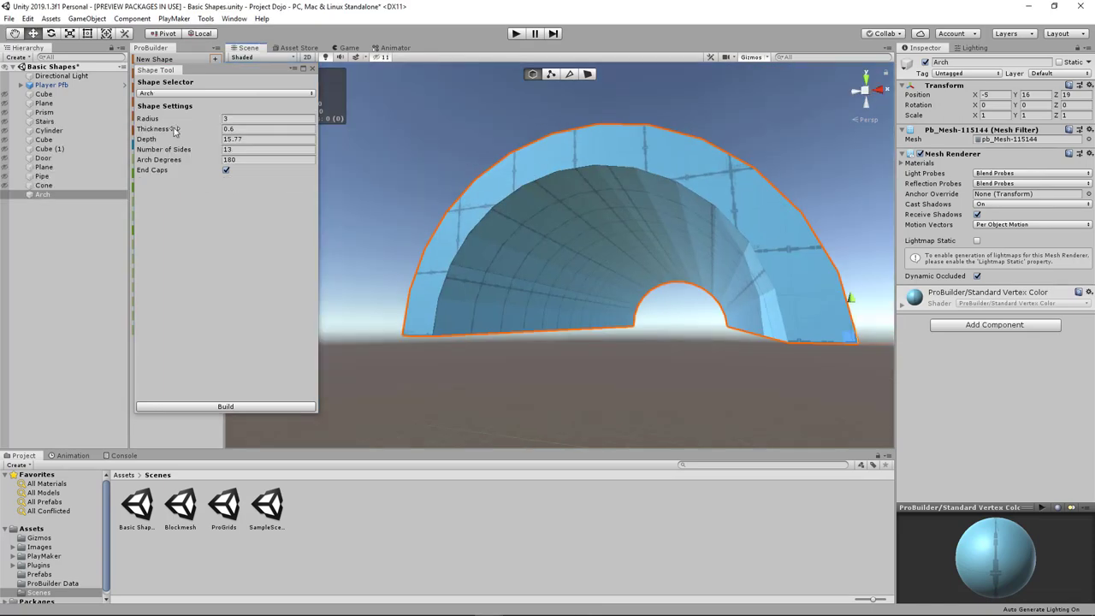
- Adjust the arch preview to thickness 6.37, depth 1.04 and 38 sides, and vary its arch degrees
left_click_drag(174, 129, 239, 130)
left_click_drag(548, 257, 513, 325, "alt")
left_click_drag(175, 160, 335, 174)
key("f")
left_click_drag(190, 138, 283, 130)
middle_click_drag(533, 290, 631, 341)
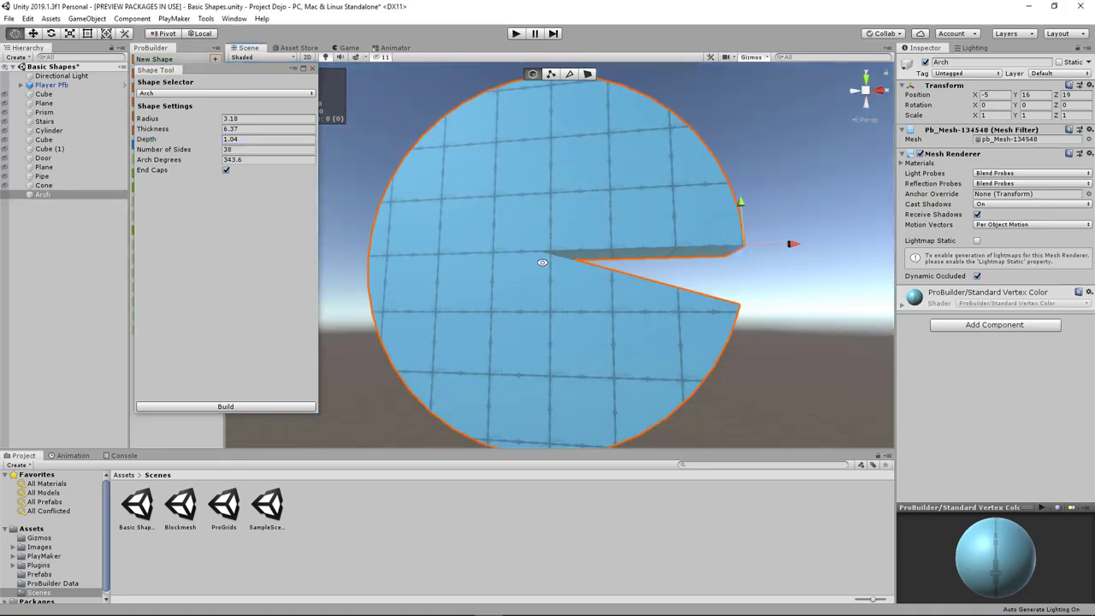
left_click_drag(159, 160, 81, 209)
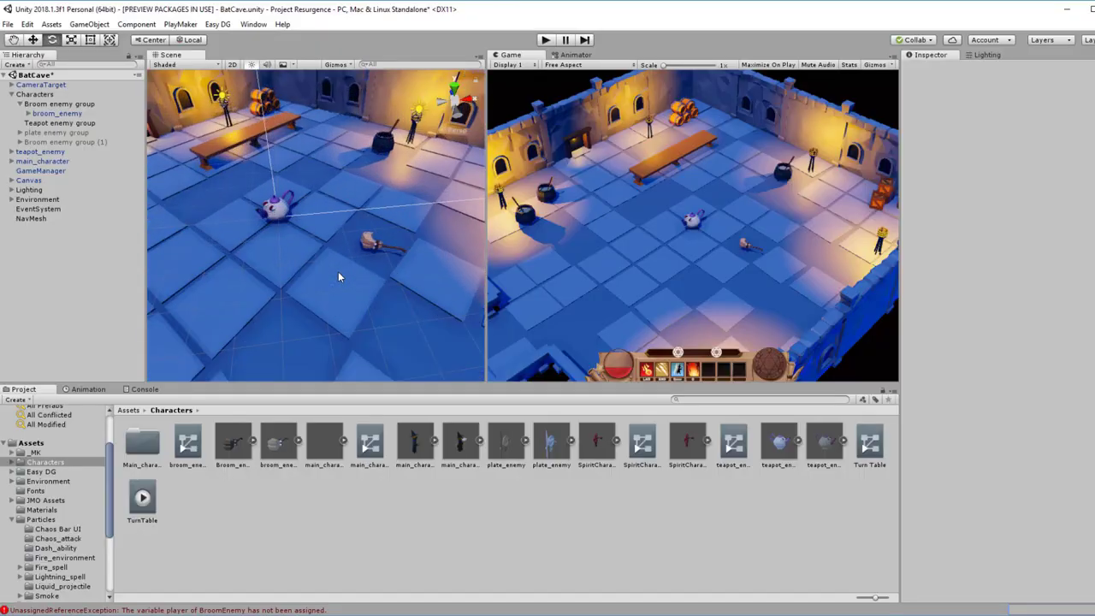
- Select the broom enemy in the BatCave scene, run the game in Play mode, inspect the scene and stop it
left_click_drag(340, 276, 387, 230, "alt")
left_click(387, 227)
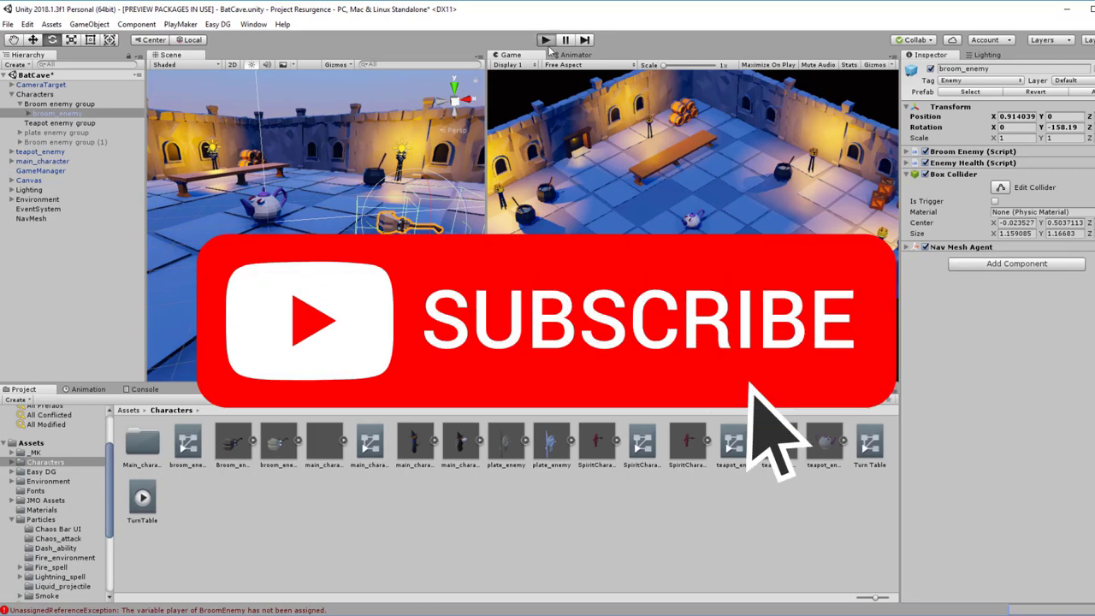
left_click(545, 39)
key("f")
scroll(365, 206, "down", 5)
left_click(365, 205)
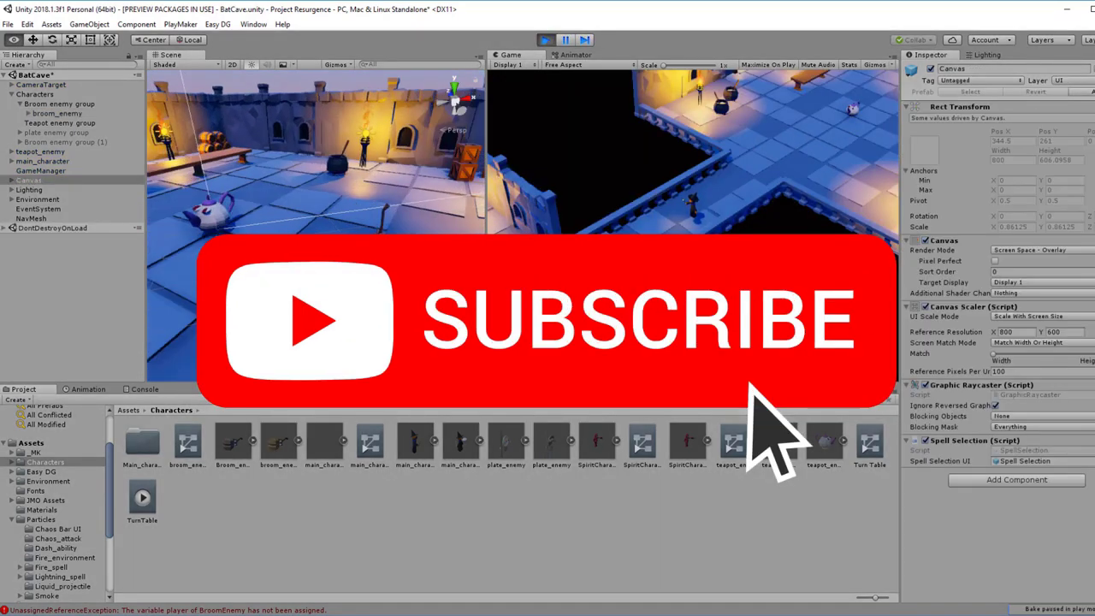
left_click_drag(365, 205, 366, 171, "alt")
left_click(544, 40)
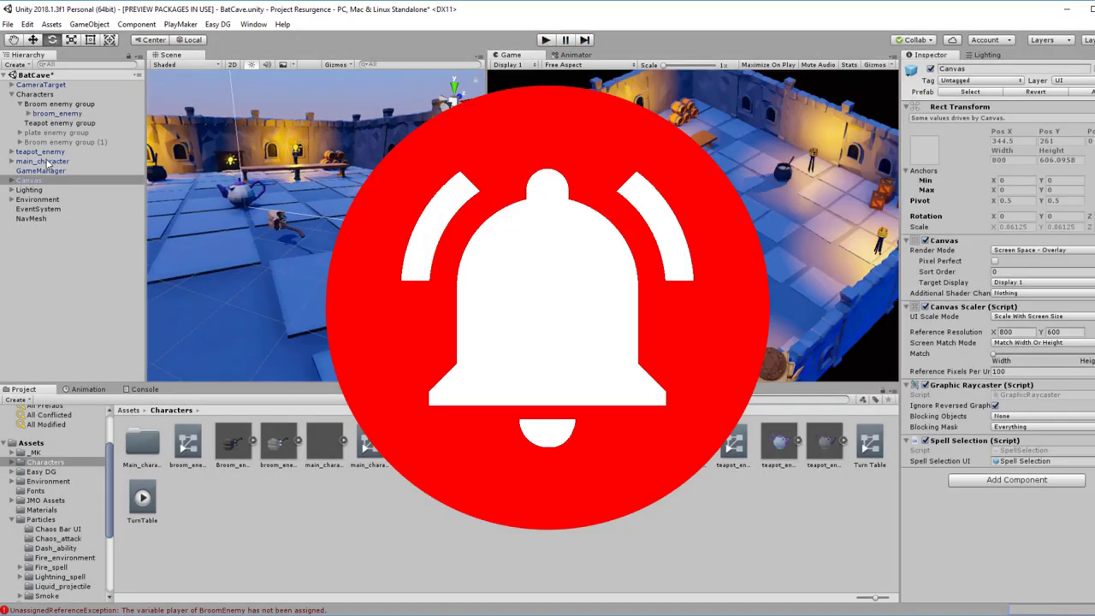
- Select the broom enemy in the hierarchy and expand its Enemy Health script settings
left_click(68, 114)
left_click(909, 163)
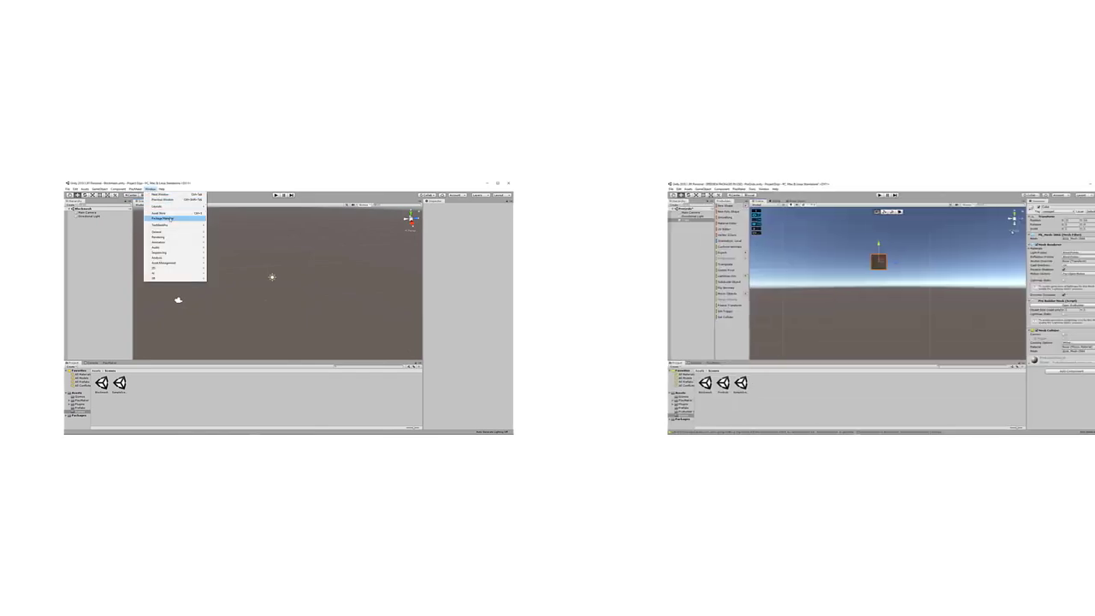
- Open the Package Manager and set its package filter to All packages
left_click(170, 219)
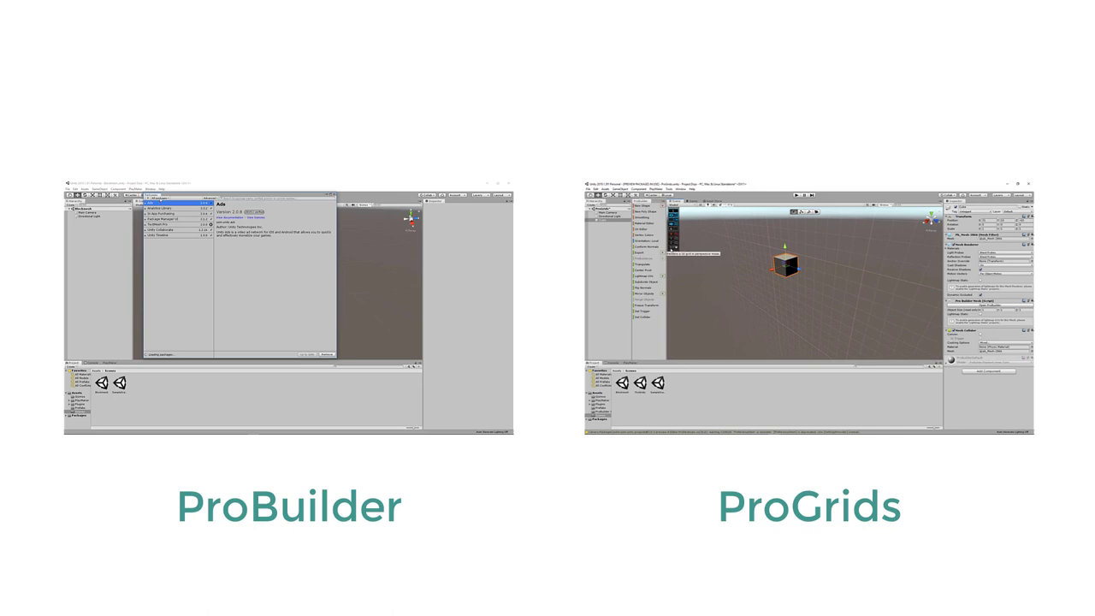
left_click(160, 198)
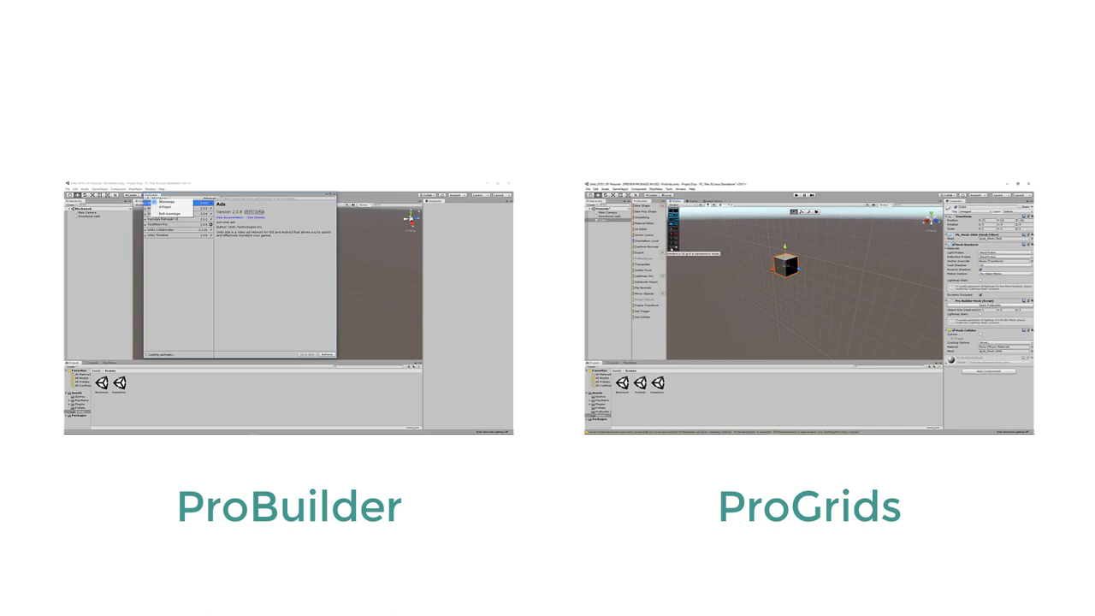
left_click(165, 202)
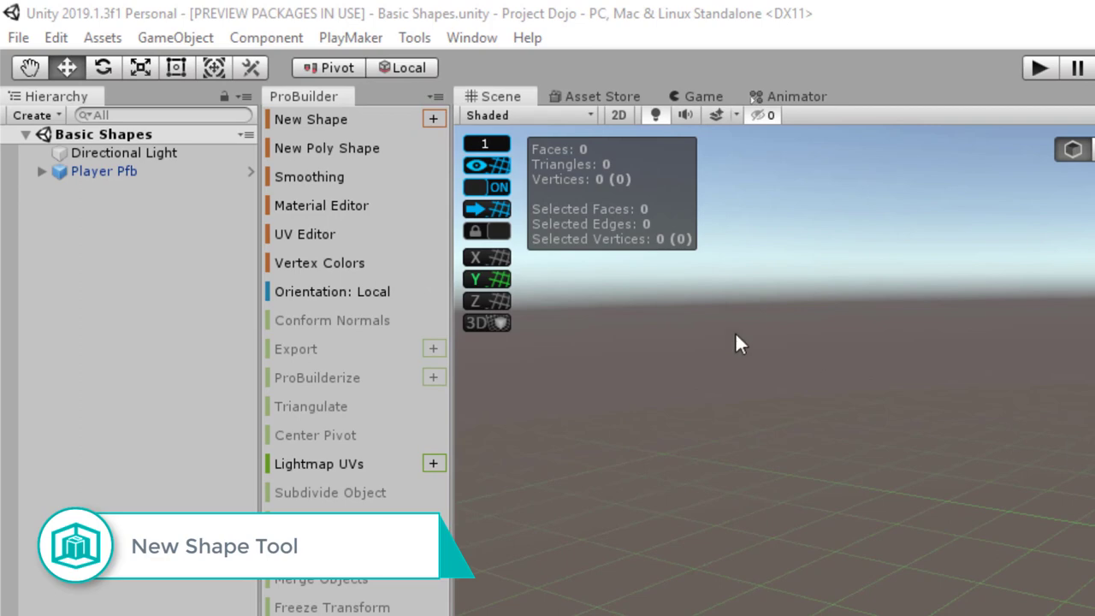
- Create a default 1 × 1 × 1 cube in the Basic Shapes scene with the ProBuilder New Shape tool
left_click(436, 115)
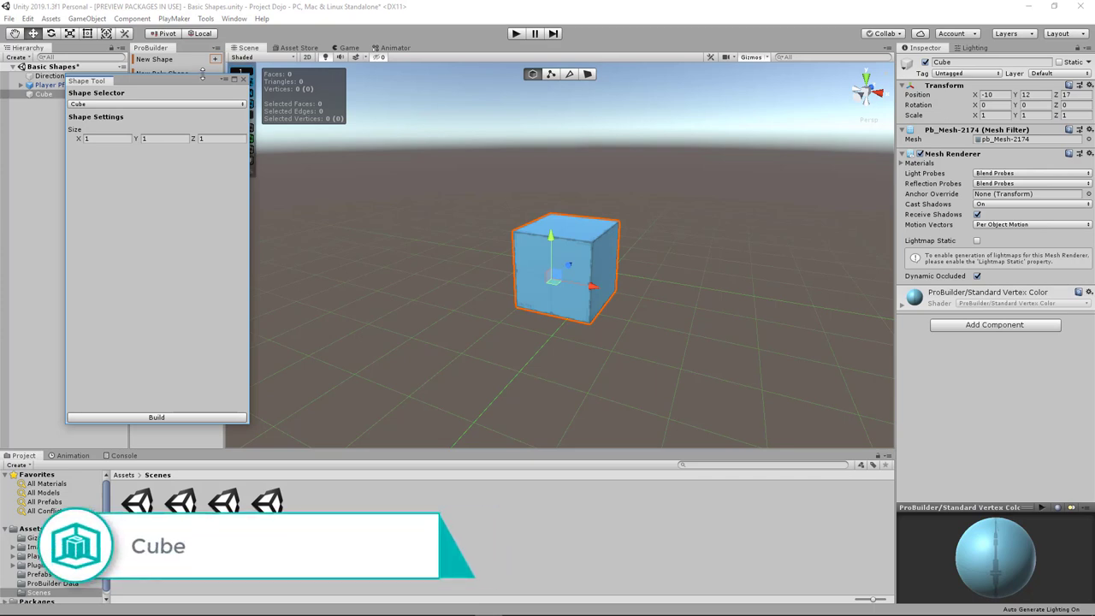
left_click(243, 79)
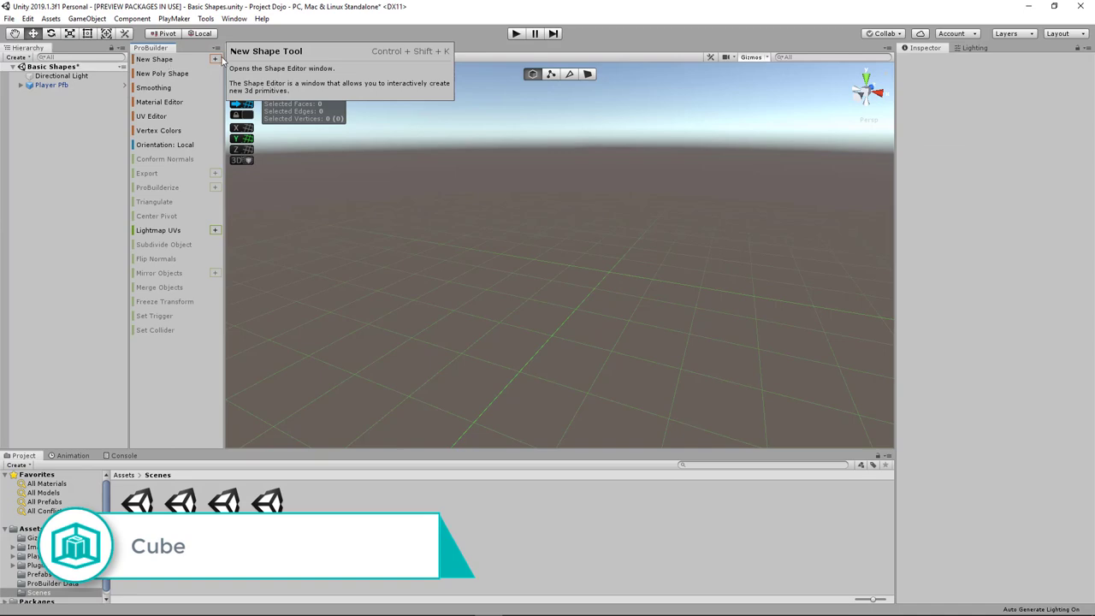
left_click(172, 63)
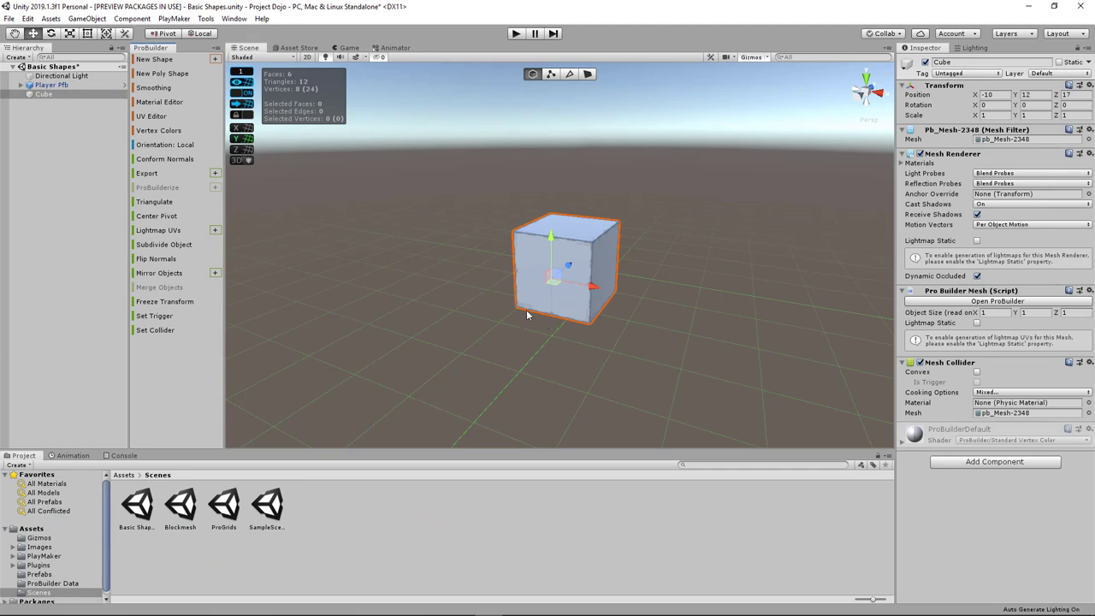
- Start a second cube in the Shape Tool and move its preview diagonally off the first cube to X -9, Z 16
left_click(215, 59)
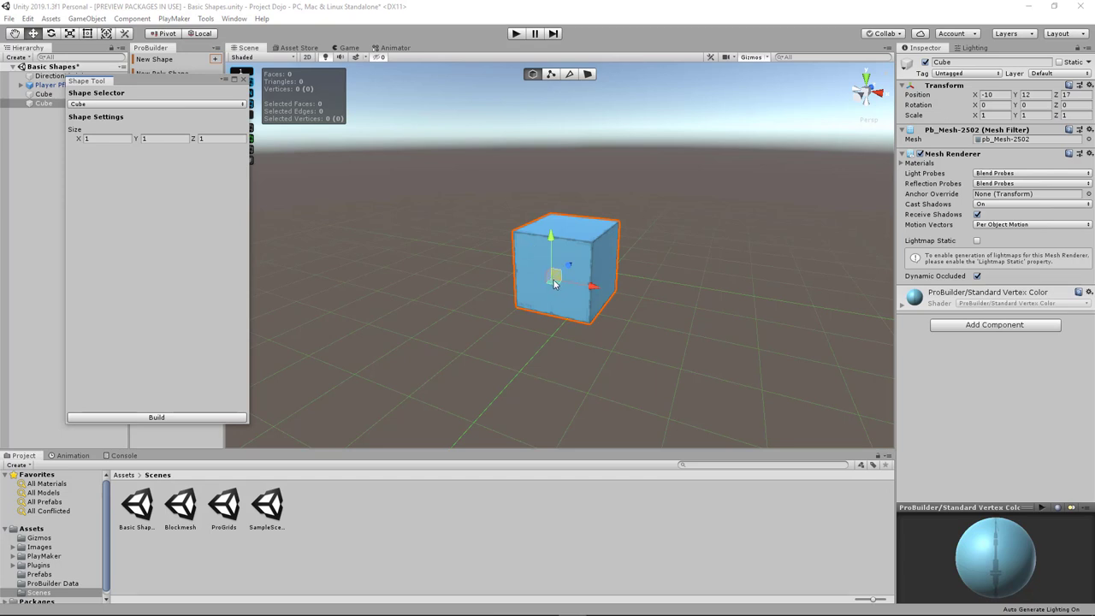
left_click_drag(553, 286, 662, 304)
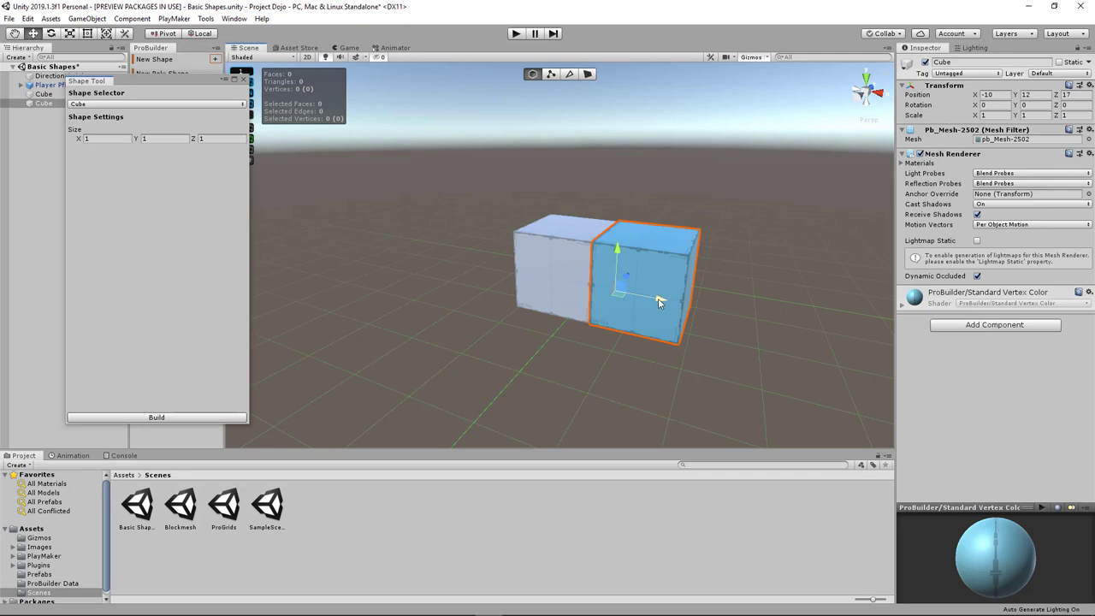
left_click_drag(618, 293, 597, 300)
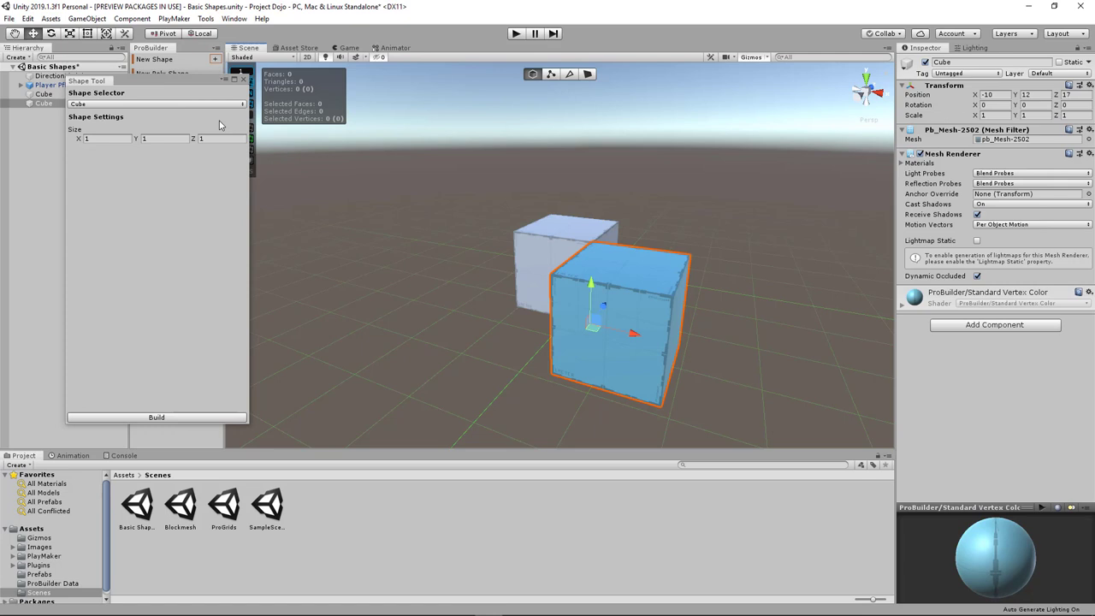
- Preview the Sprite, Cylinder, Door and Prism shapes in the Shape Tool, and return the selection to Cube
left_click(201, 104)
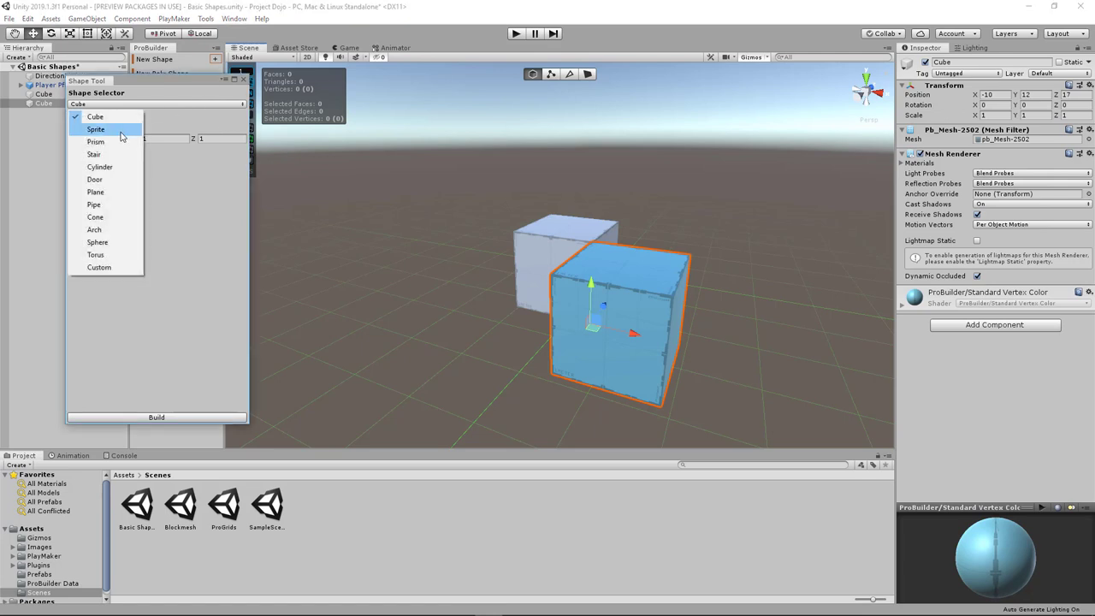
left_click(122, 138)
left_click(165, 103)
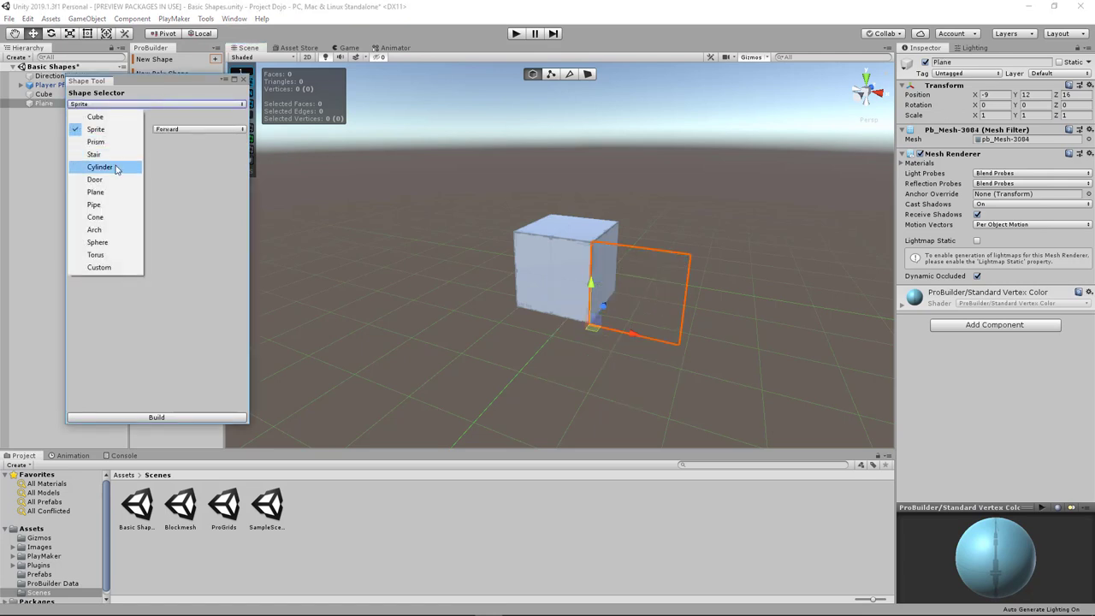
left_click(128, 167)
left_click(148, 105)
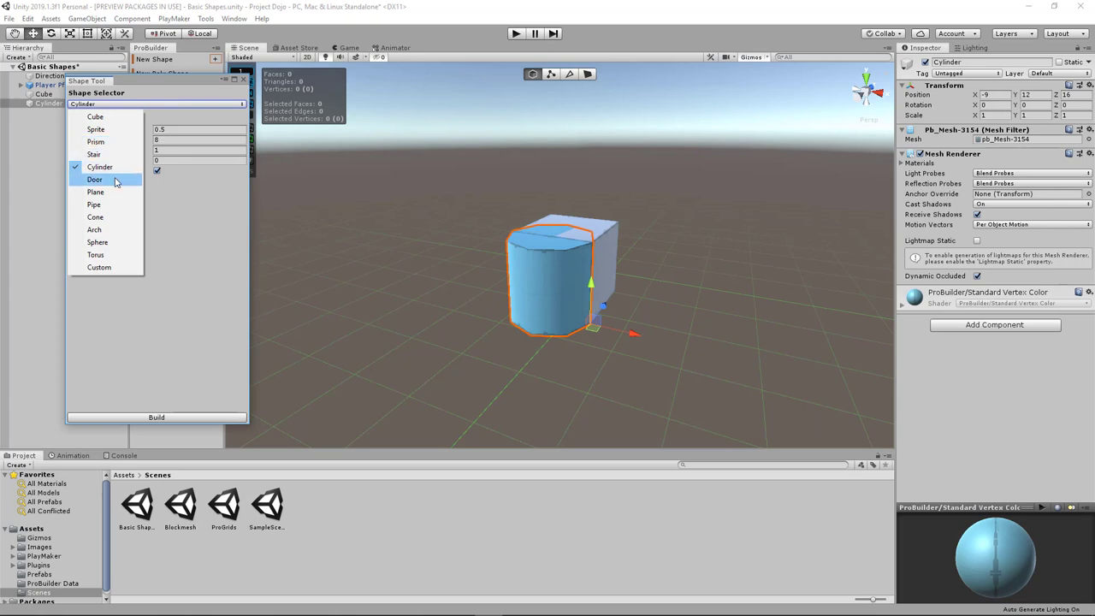
left_click(116, 180)
left_click(145, 104)
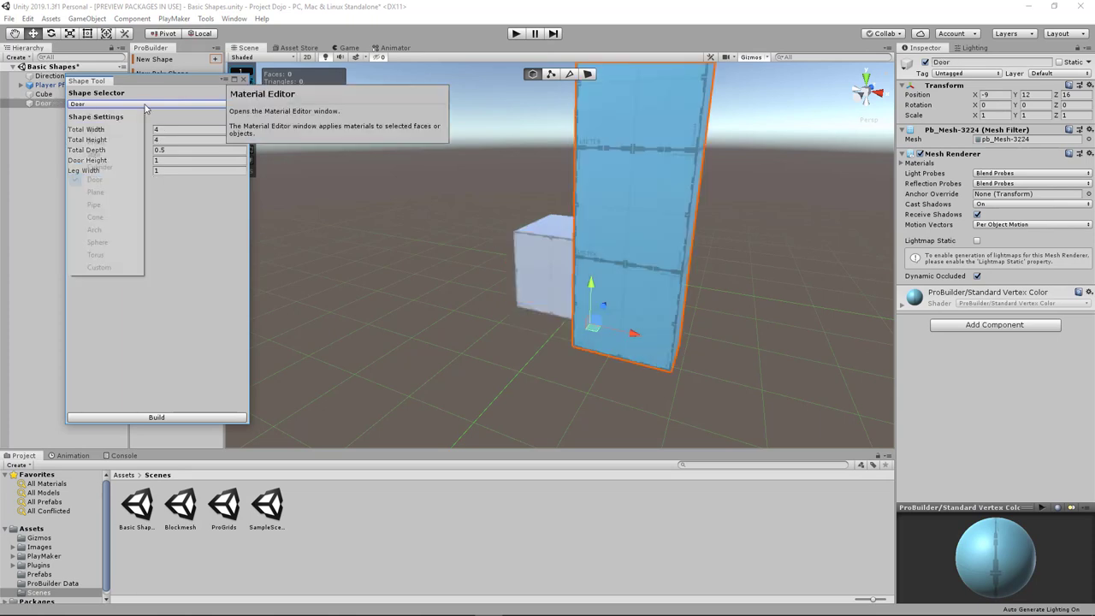
left_click(112, 142)
left_click(143, 105)
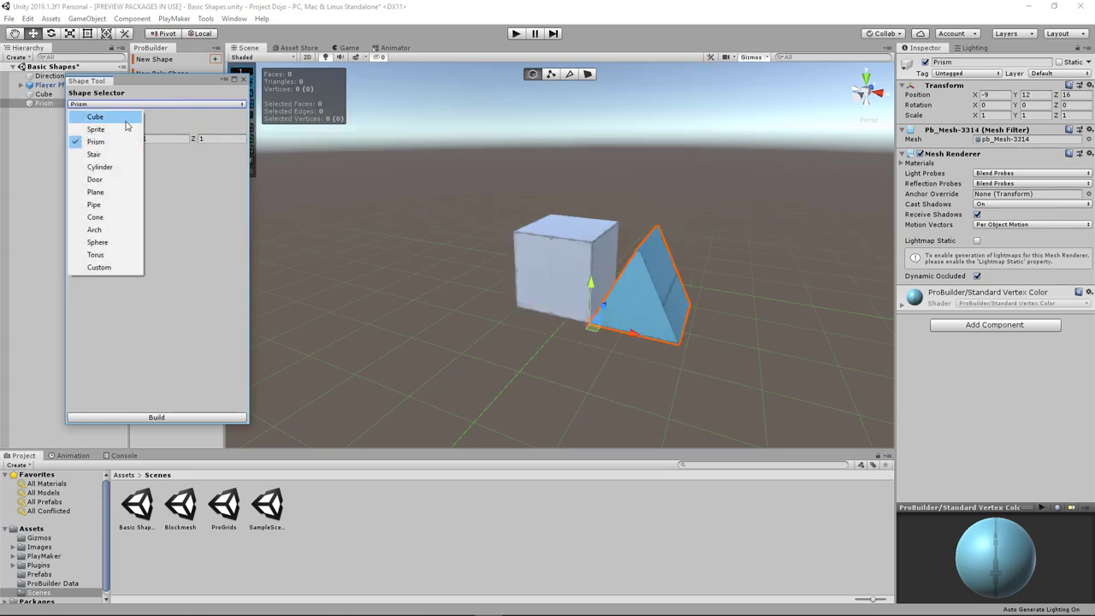
left_click(127, 116)
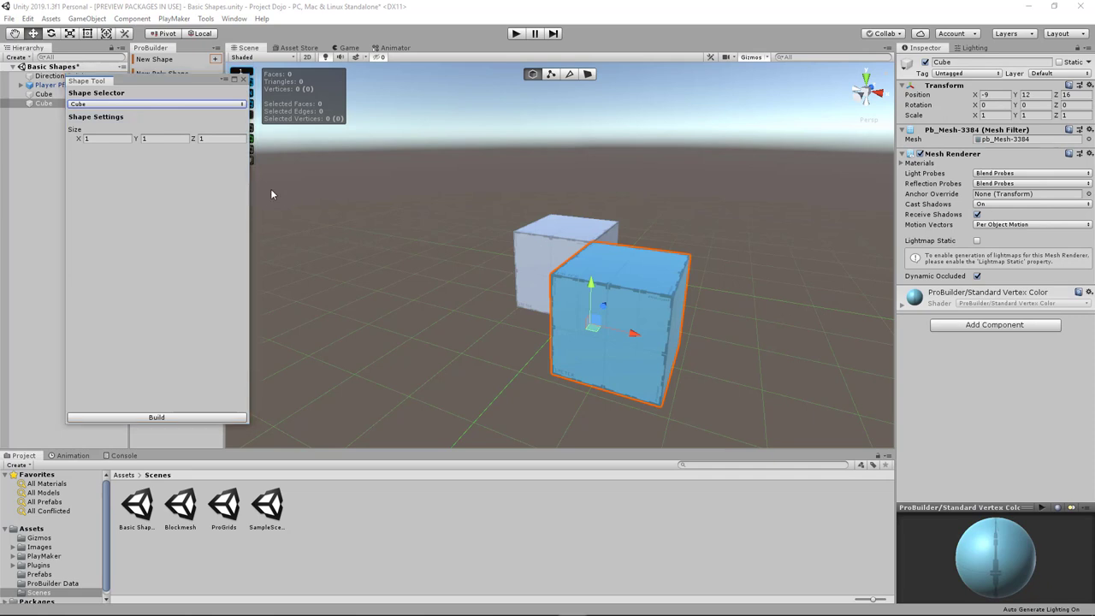
- Set the second cube's size to X 2 and Y 3, and build it
left_click(97, 138)
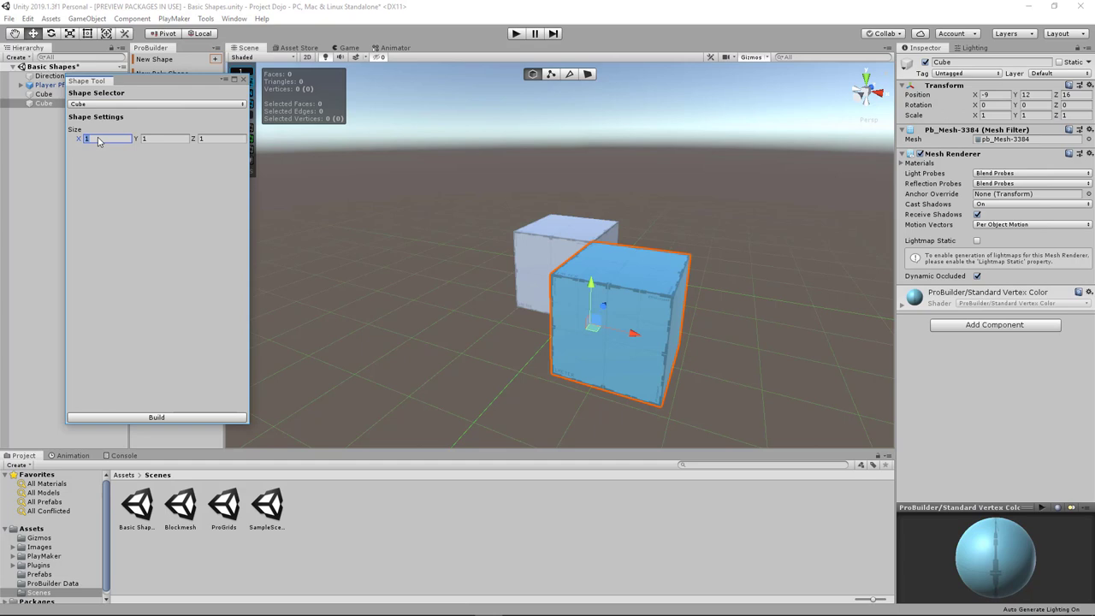
type("2")
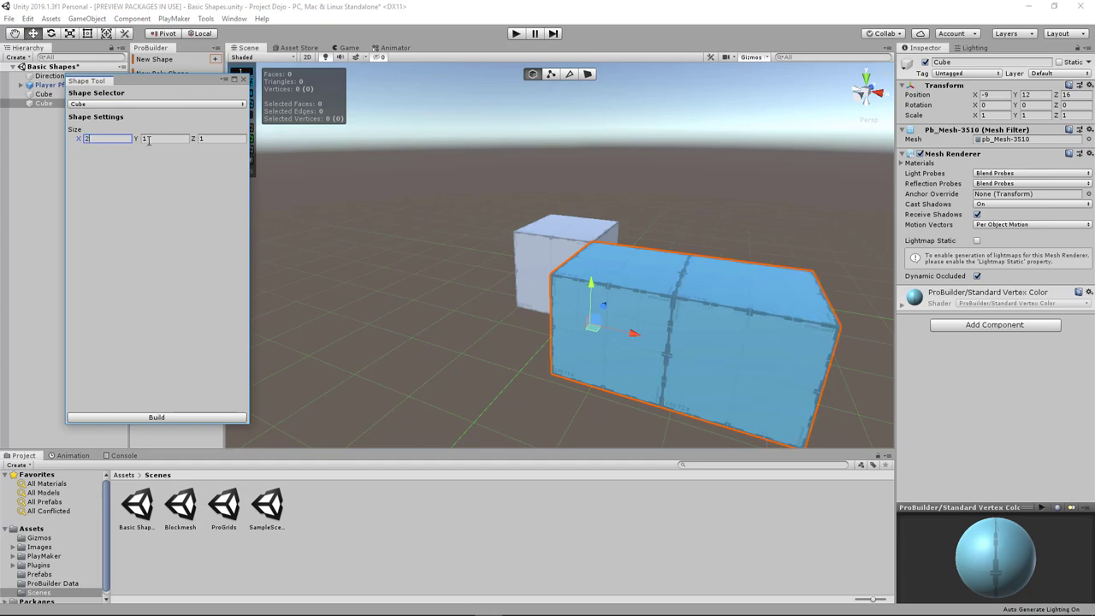
left_click(151, 139)
type("3")
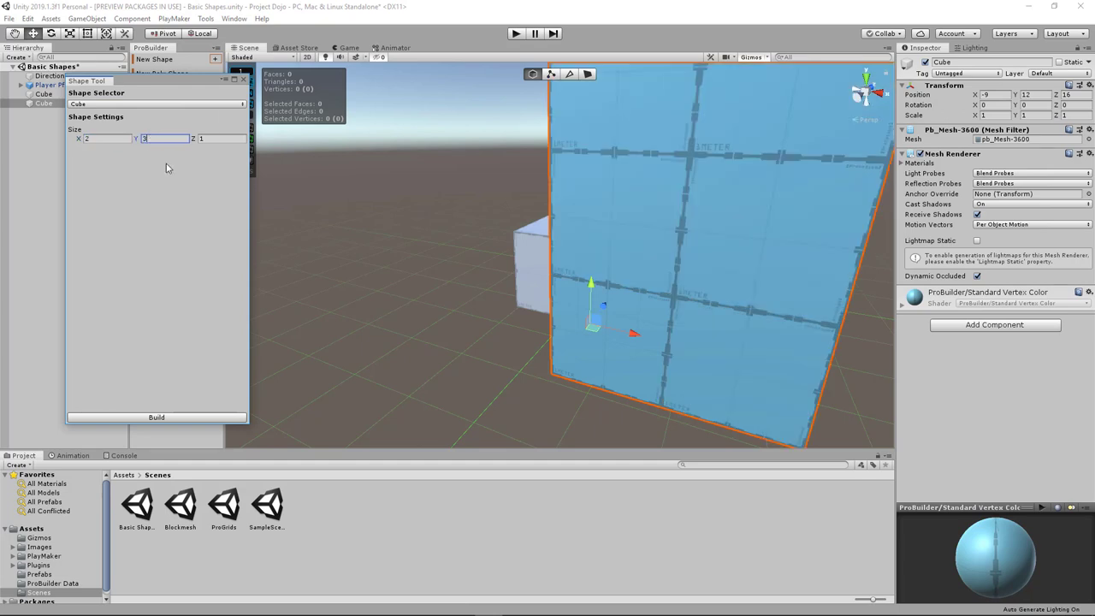
left_click_drag(651, 256, 725, 278, "alt")
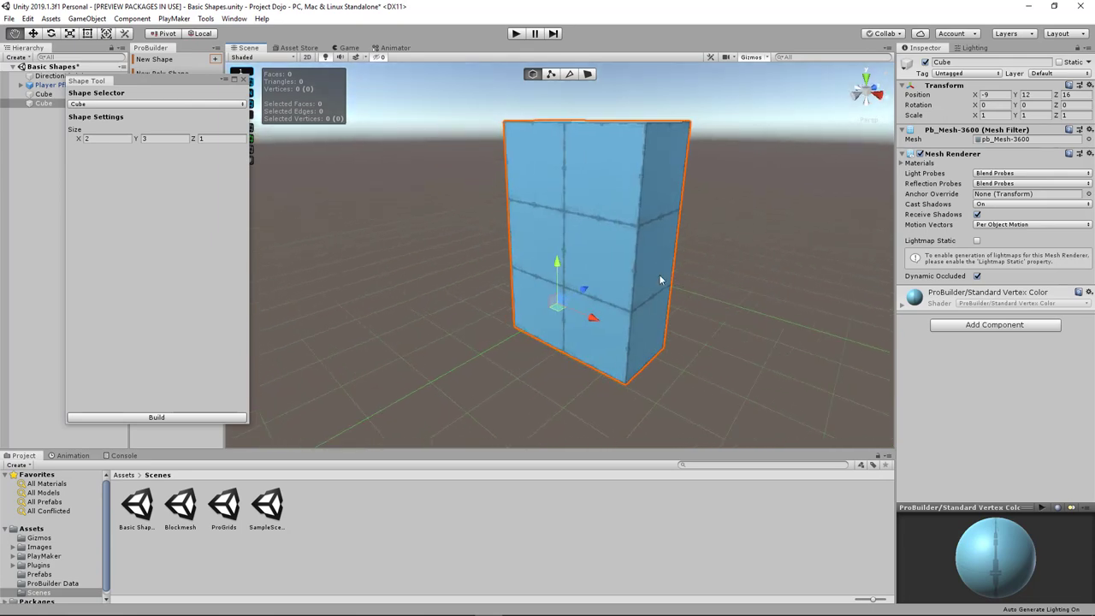
left_click(220, 417)
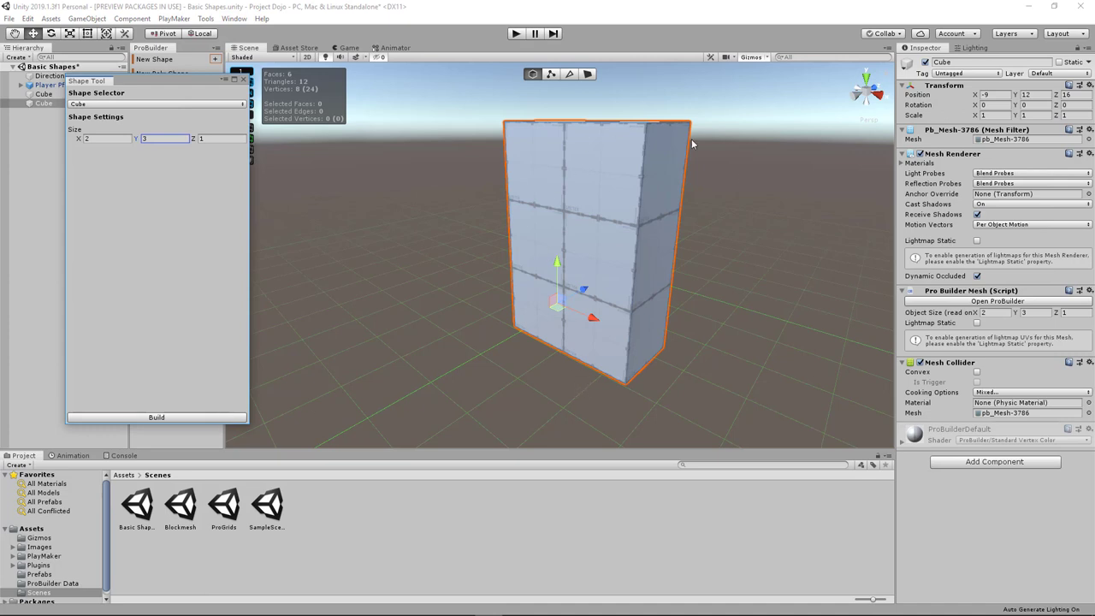
scroll(654, 276, "up", 2)
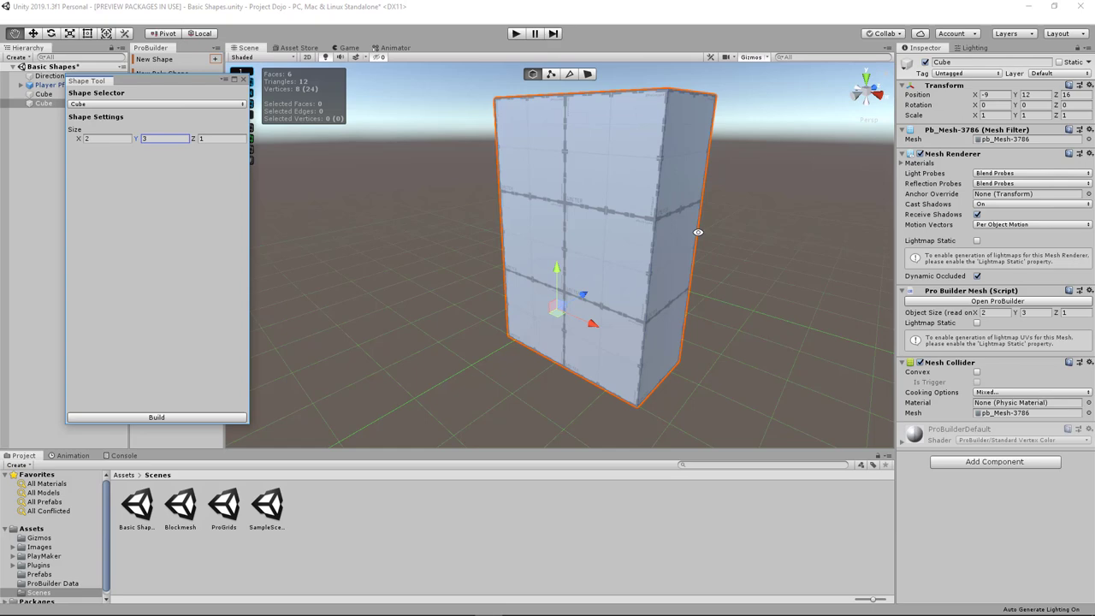
left_click_drag(697, 232, 723, 231, "alt")
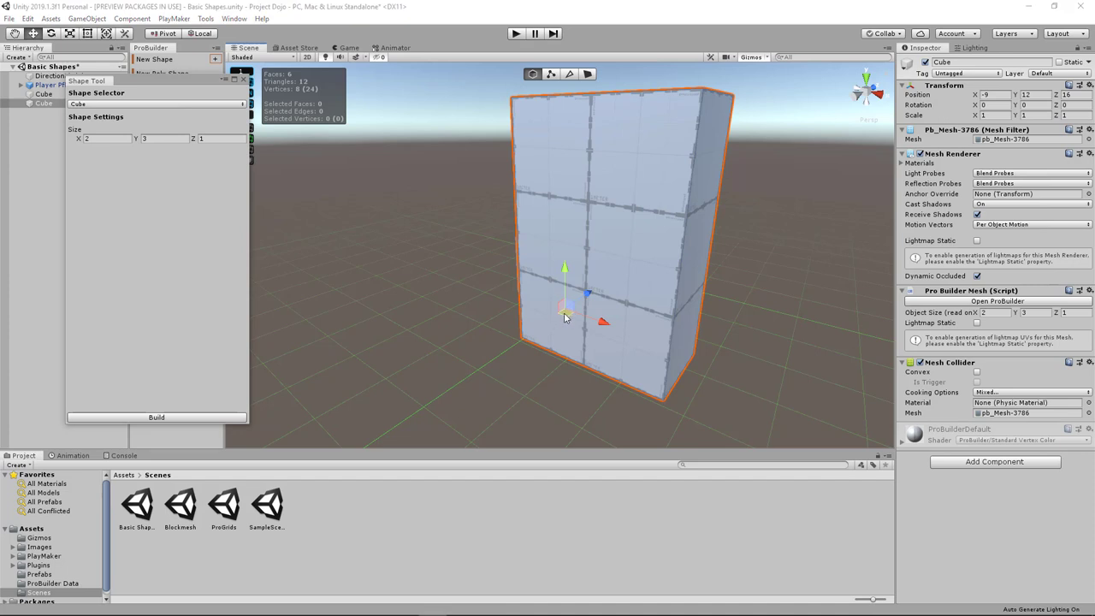
mouse_move(565, 317)
left_mouse_down()
mouse_move(623, 331)
mouse_move(659, 314)
mouse_move(528, 230)
mouse_move(419, 295)
mouse_move(642, 295)
mouse_move(599, 244)
mouse_move(470, 318)
mouse_move(672, 276)
mouse_move(484, 232)
mouse_move(557, 313)
mouse_move(626, 314)
mouse_move(571, 317)
left_mouse_up()
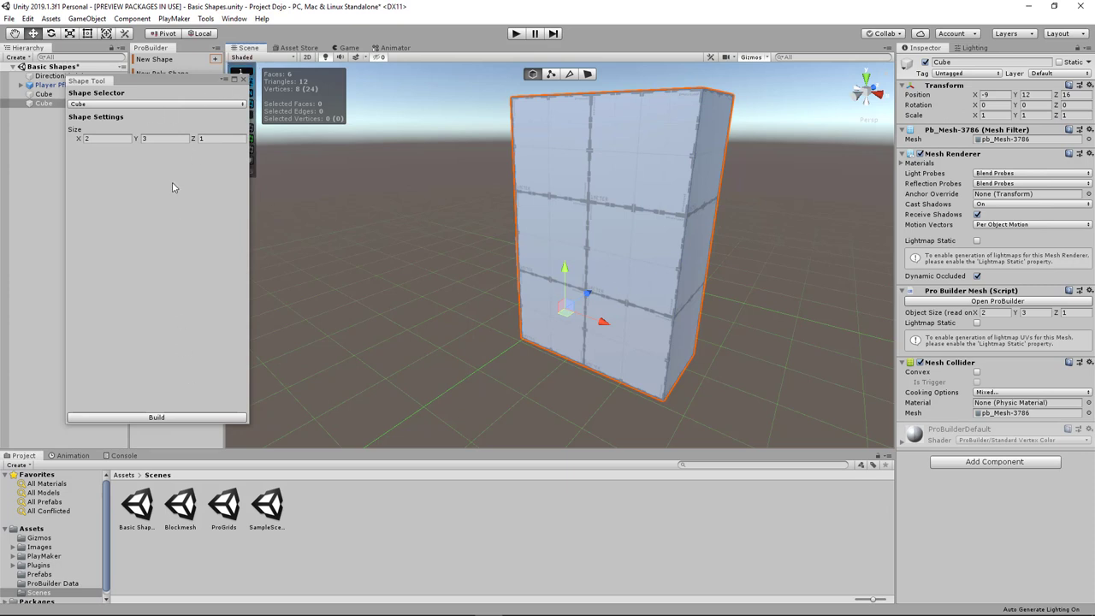
- Start a third cube preview by setting its size to Z 5 and X 1, keeping Y at 3
left_click(209, 139)
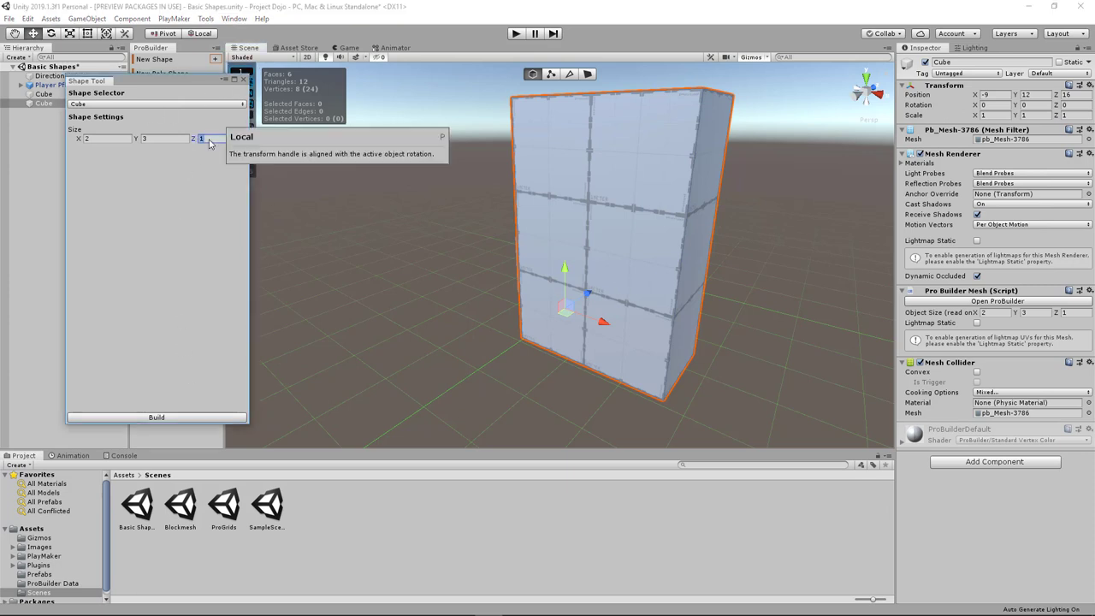
type("5")
scroll(603, 298, "down", 5)
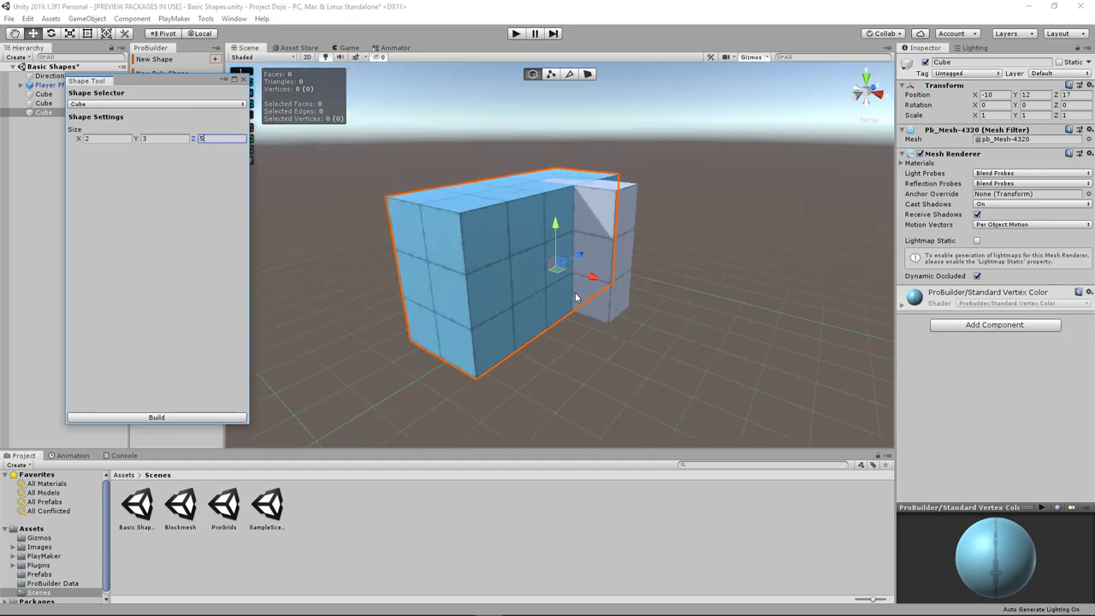
scroll(564, 301, "up", 1)
left_click(129, 138)
type("1")
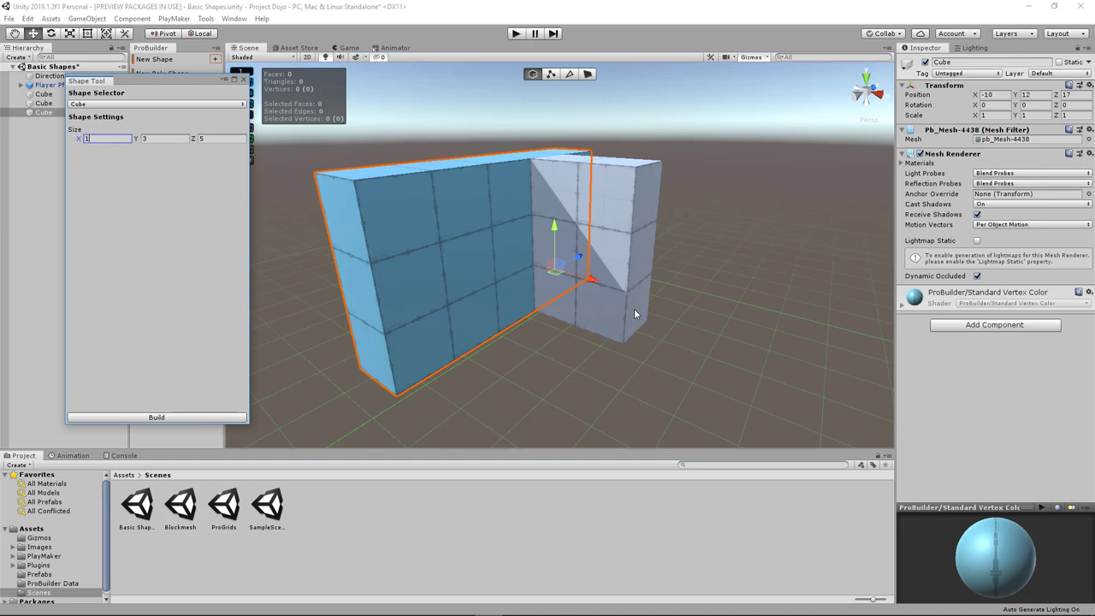
- Move the third cube's preview to X -8, Z 21, against the back of the 2 × 3 block, and build it
left_click_drag(555, 272, 729, 252)
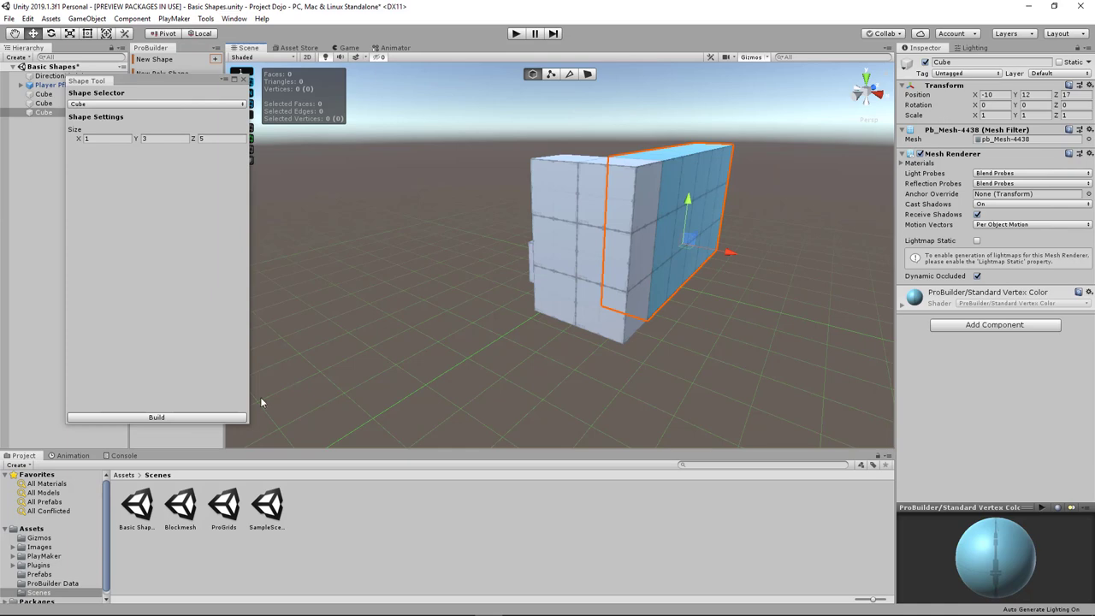
left_click(241, 417)
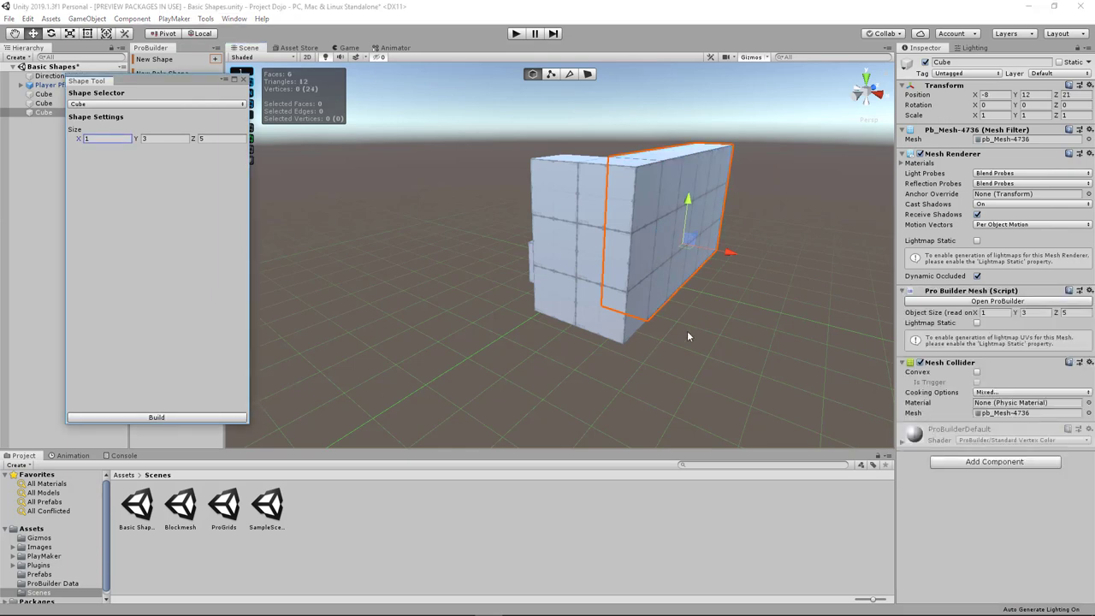
scroll(688, 336, "up", 2)
left_click_drag(740, 329, 702, 340, "alt")
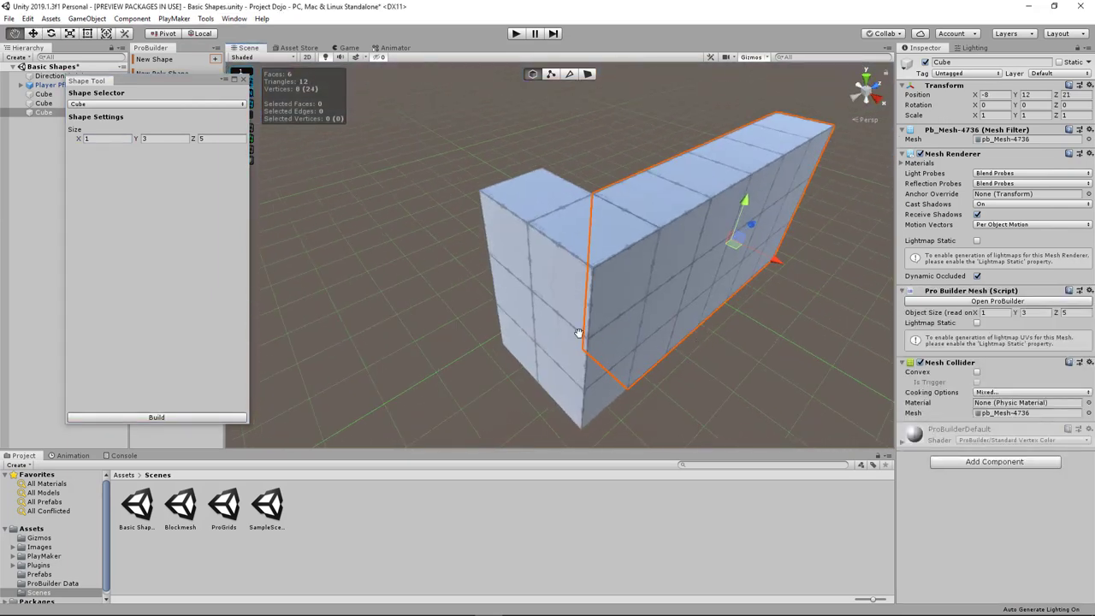
left_click_drag(578, 334, 797, 351, "alt")
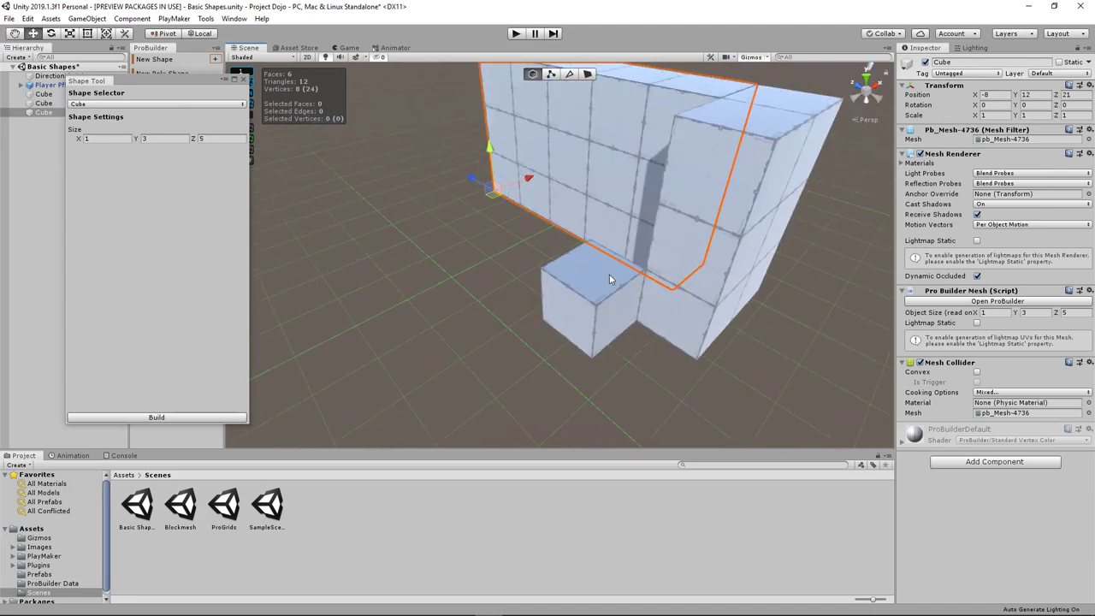
left_click(208, 103)
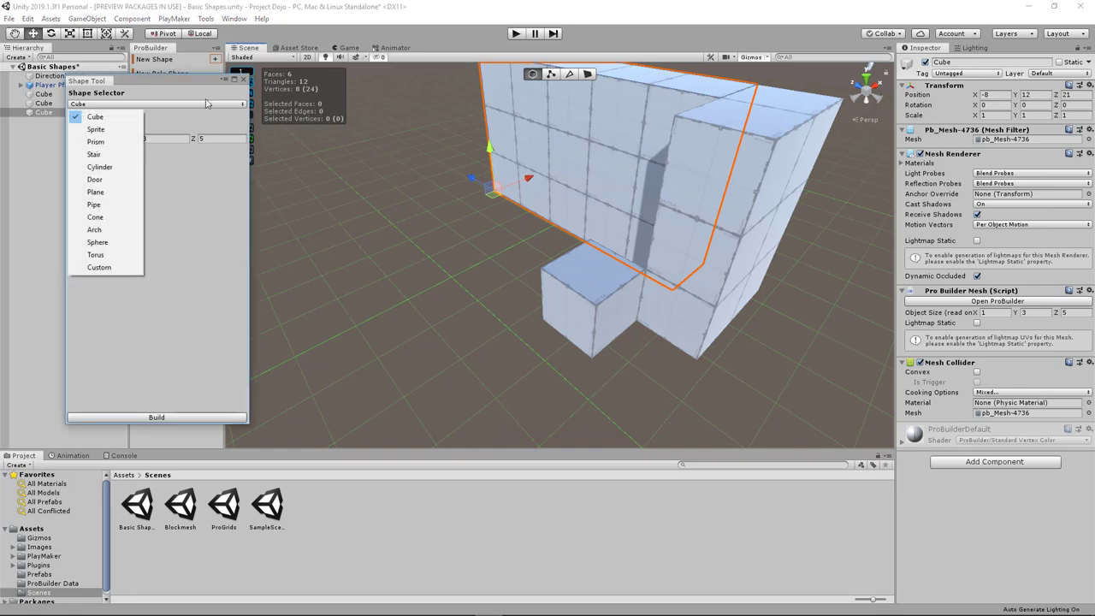
left_click(187, 88)
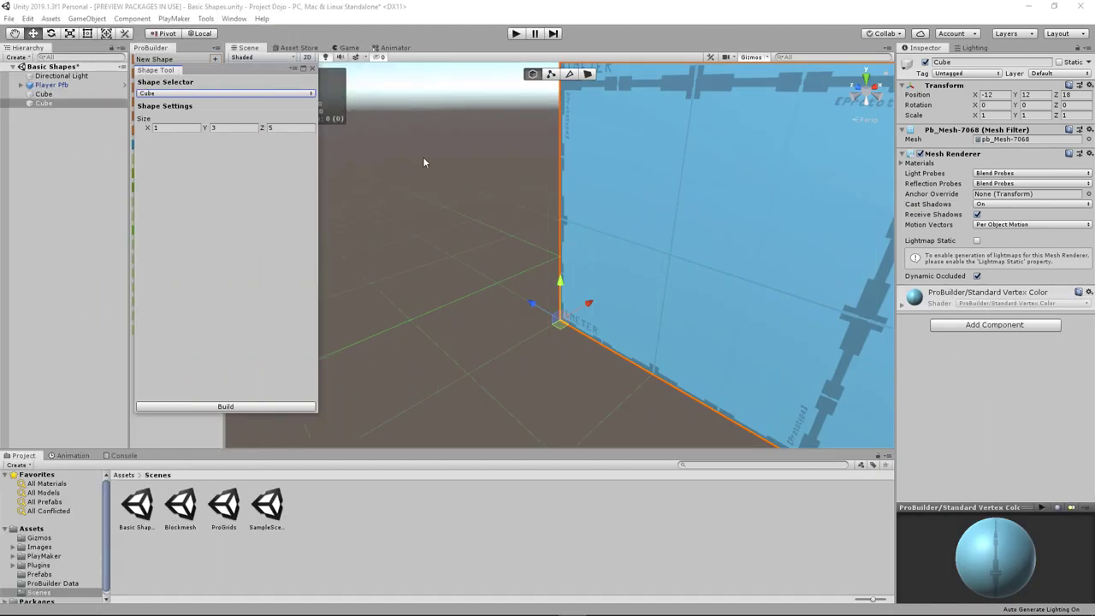
- Switch the shape preview from Cube to Sprite and set its axis to Right
left_click(263, 94)
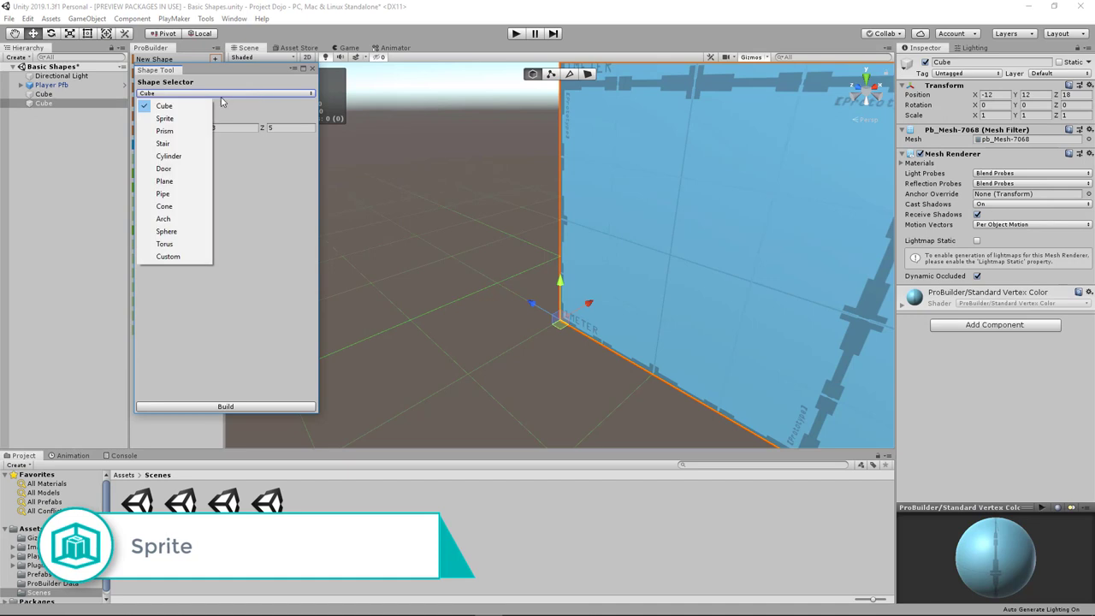
left_click(182, 121)
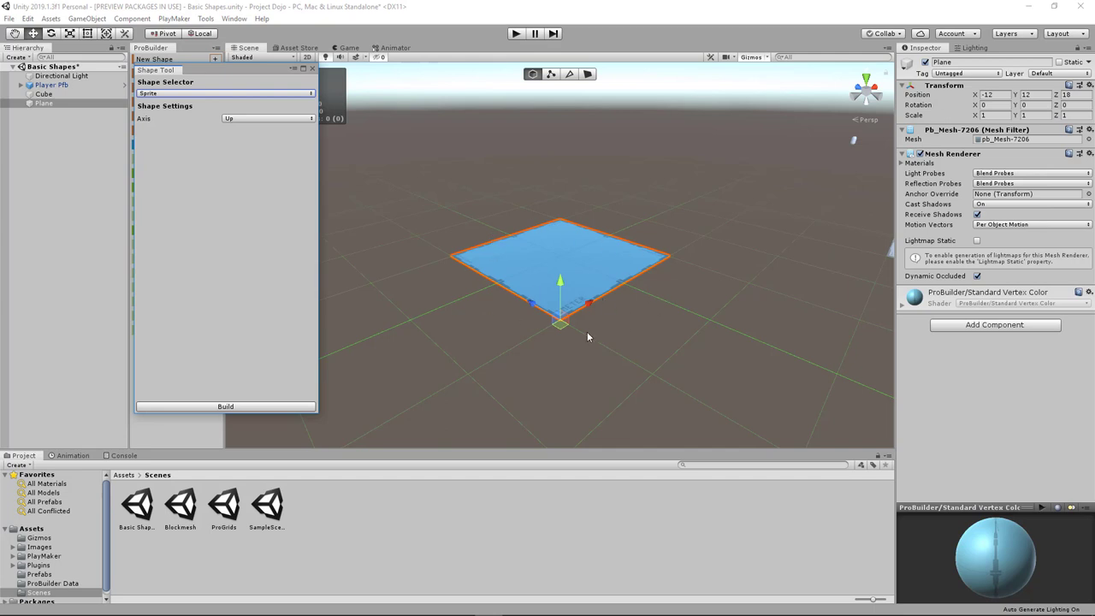
left_click(287, 120)
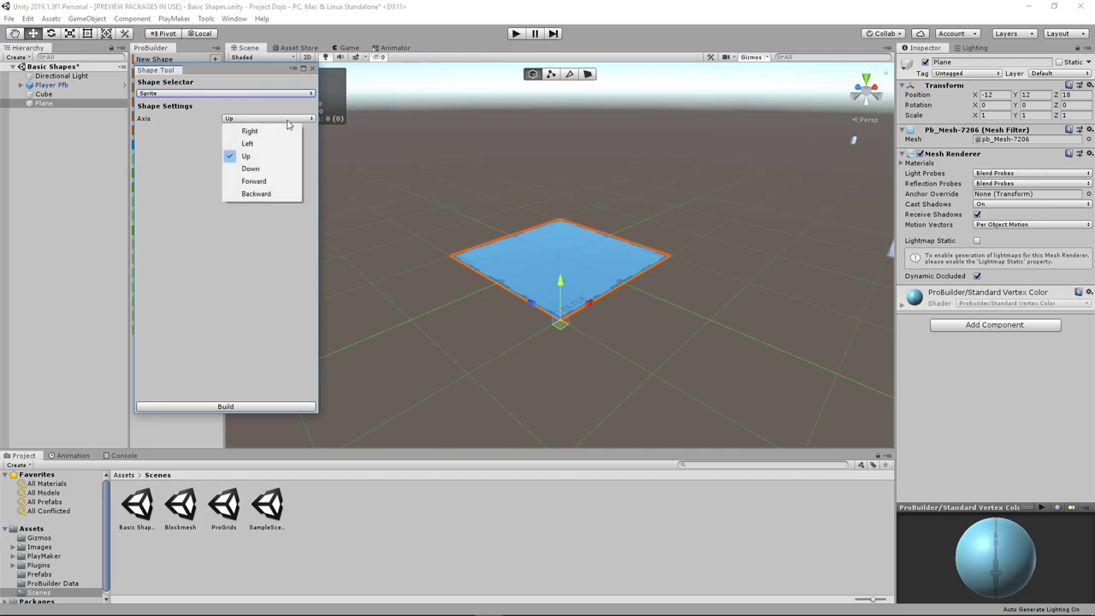
left_click(276, 130)
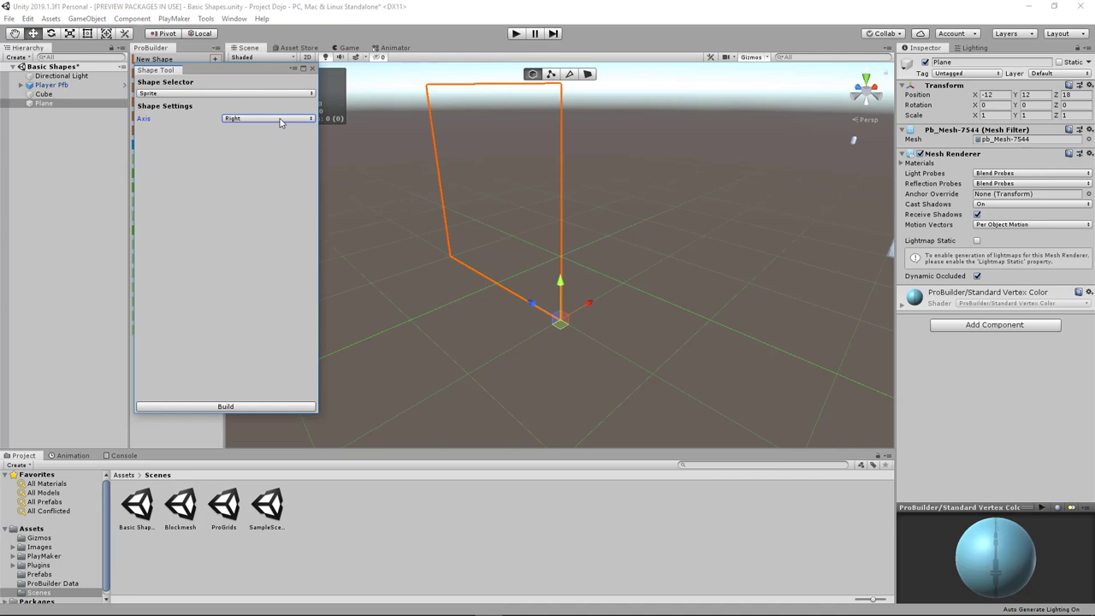
- Try the sprite's Left, Down, Forward and Backward axis options, and inspect the sprite preview from both sides
left_click(278, 120)
left_click(274, 143)
left_click(279, 120)
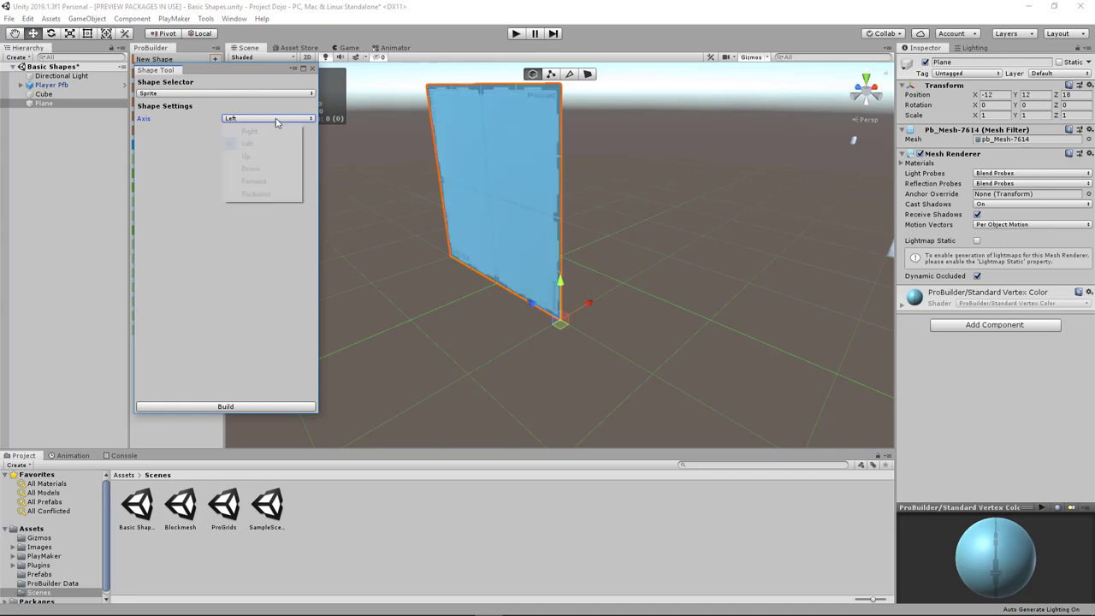
left_click(261, 167)
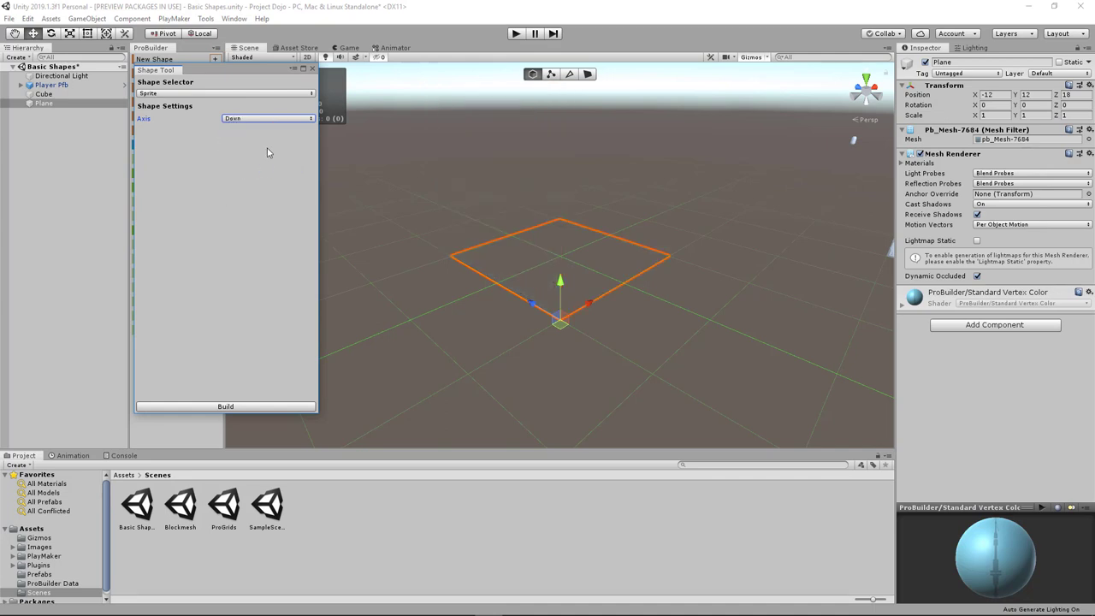
left_click(273, 120)
left_click(262, 182)
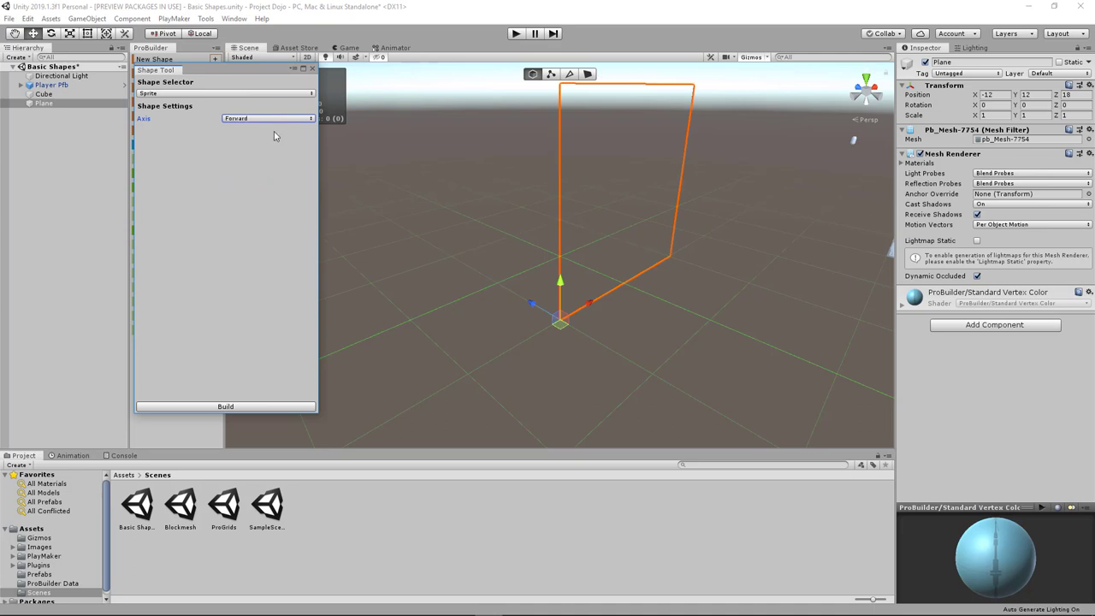
left_click(274, 120)
left_click(259, 194)
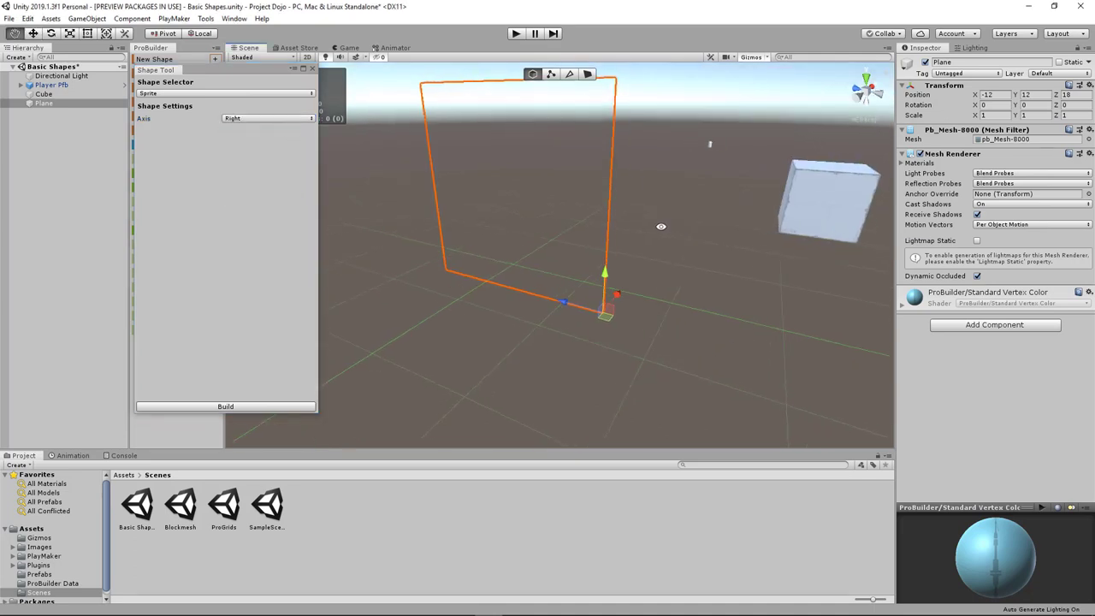
left_click_drag(660, 226, 659, 226, "alt")
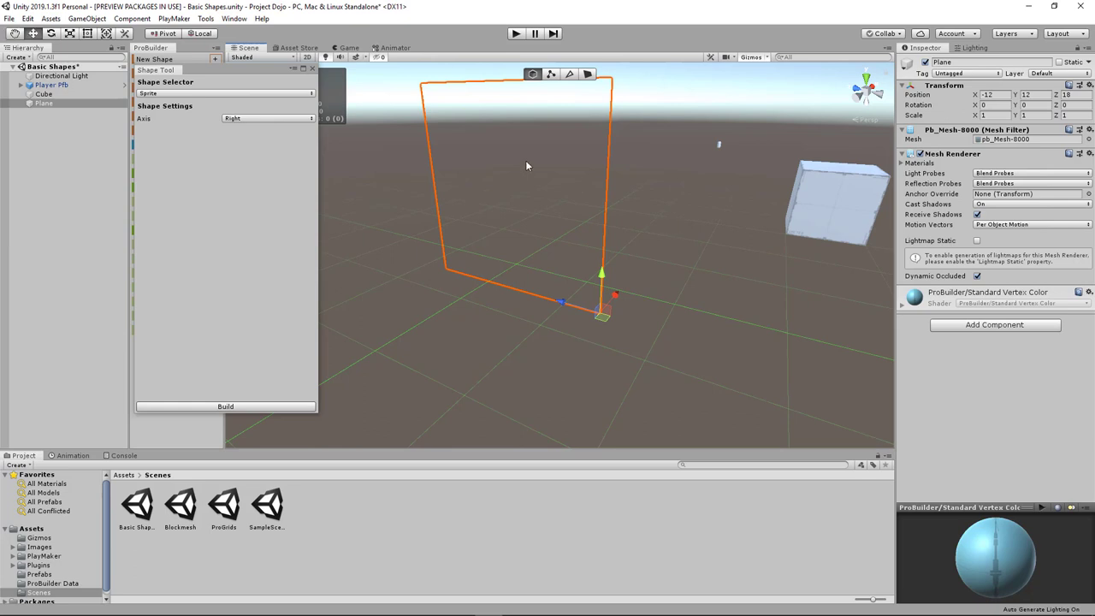
left_click_drag(637, 202, 385, 283, "alt")
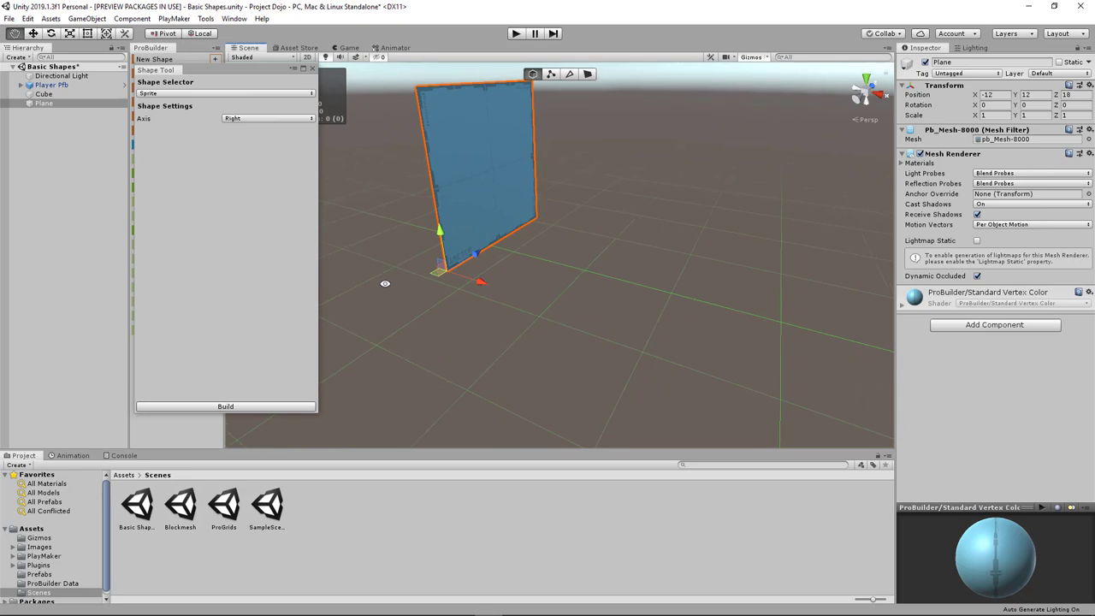
left_click_drag(385, 283, 373, 283, "alt")
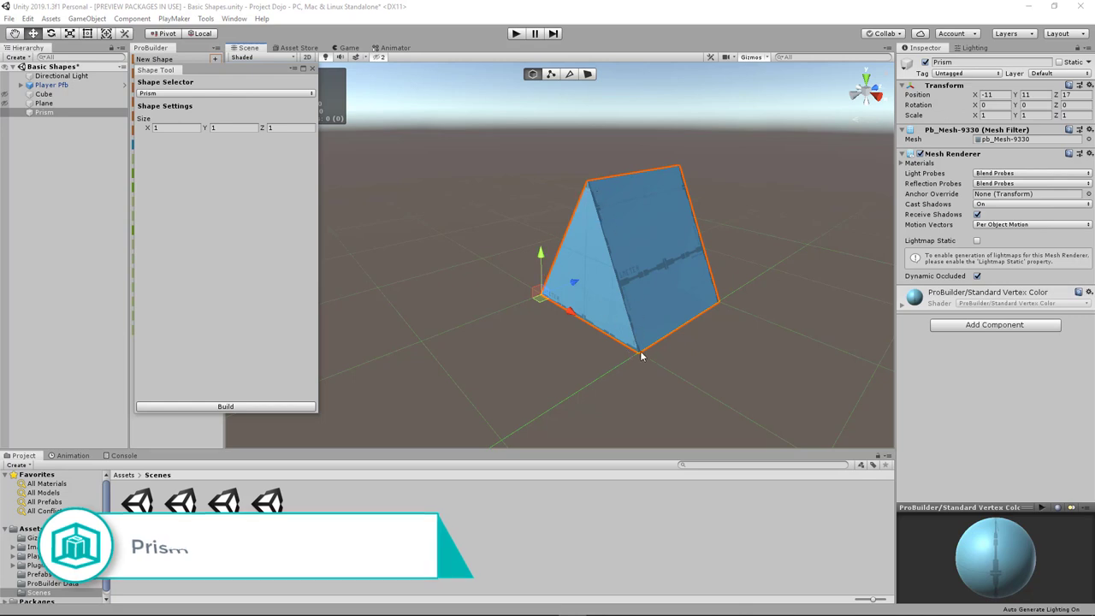
- Enlarge the prism preview to about X 1.33, Y 1.84 and Z 1.42
scroll(672, 300, "up", 6)
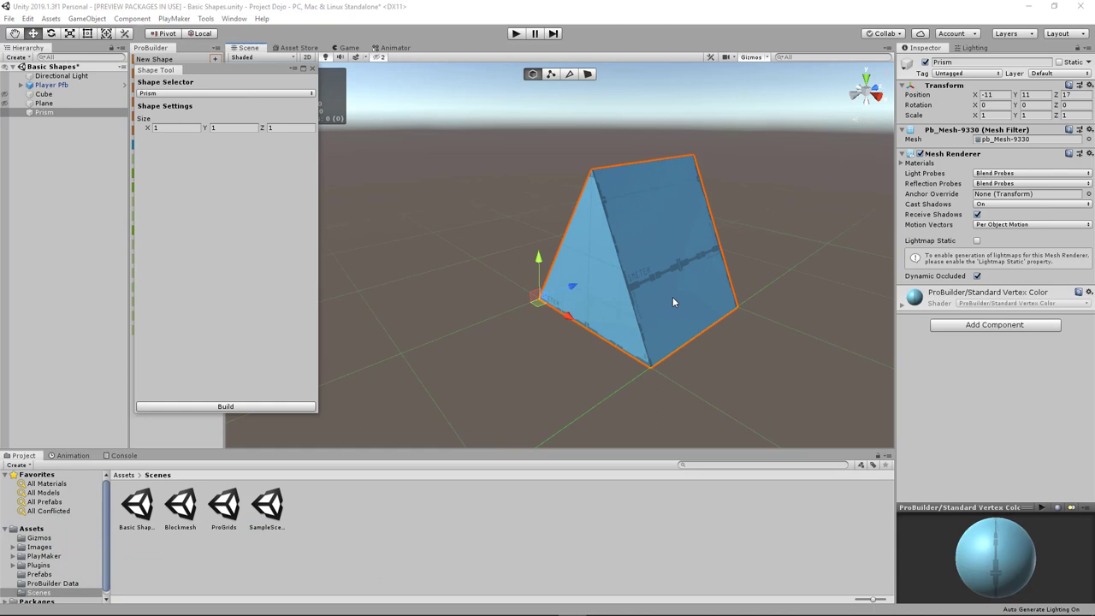
left_click_drag(672, 312, 662, 312, "alt")
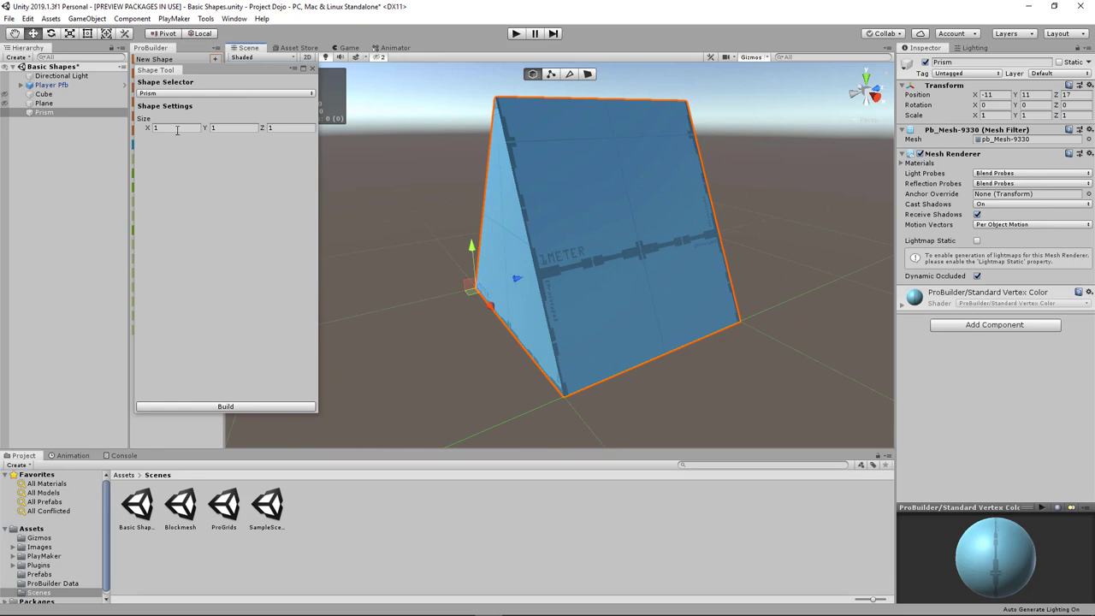
left_click(149, 128)
left_click_drag(148, 129, 270, 128)
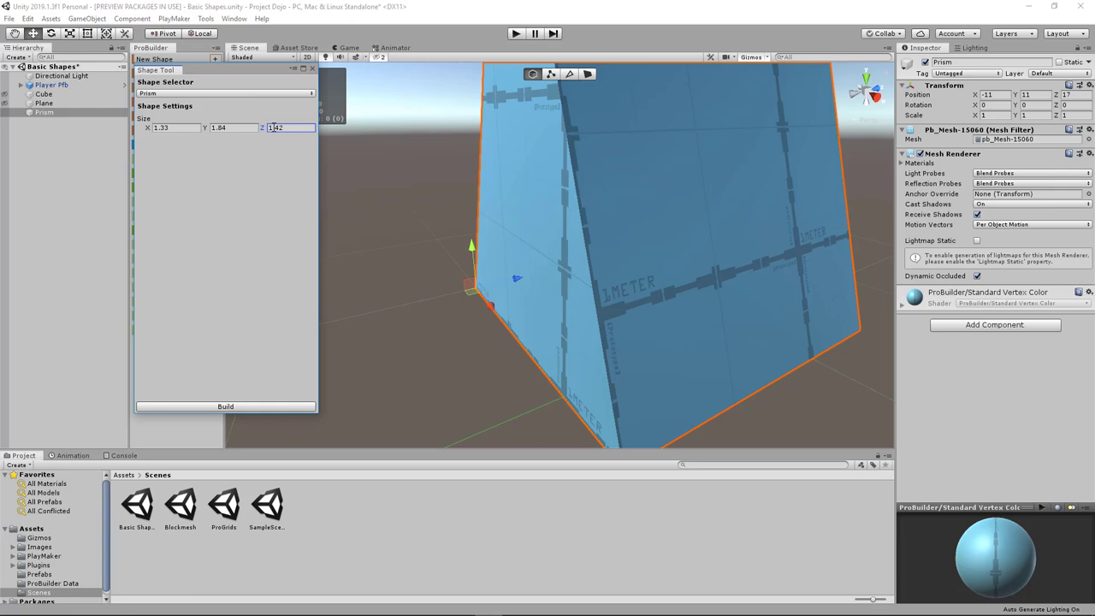
- Vary the prism preview's depth and height, ending with a thin, tall shape of about Z 0.15 and Y 2.34
scroll(605, 254, "down", 4)
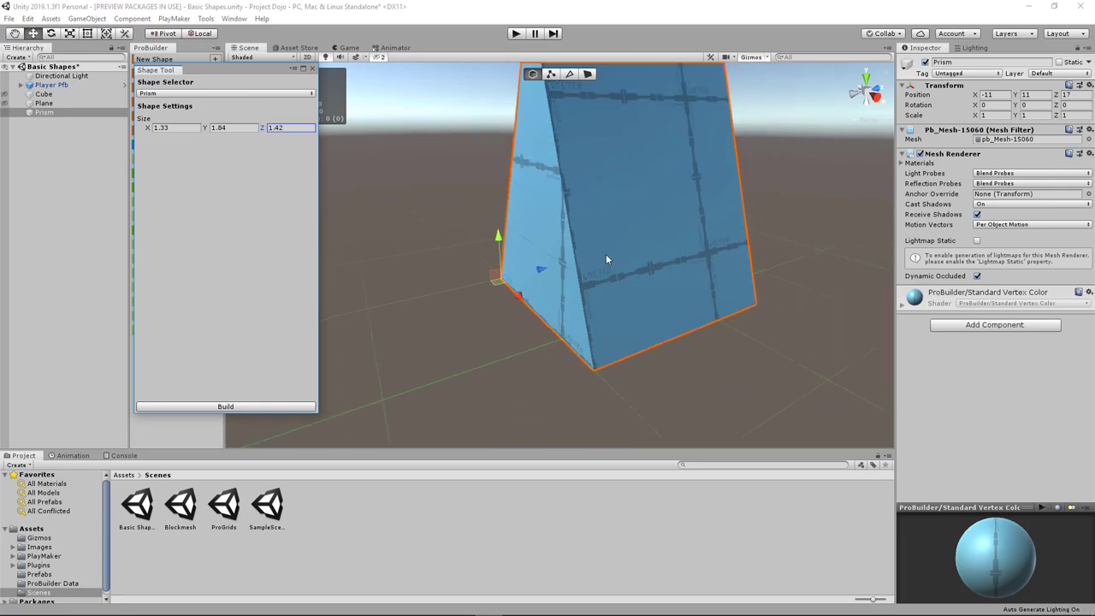
middle_click_drag(606, 244, 600, 269)
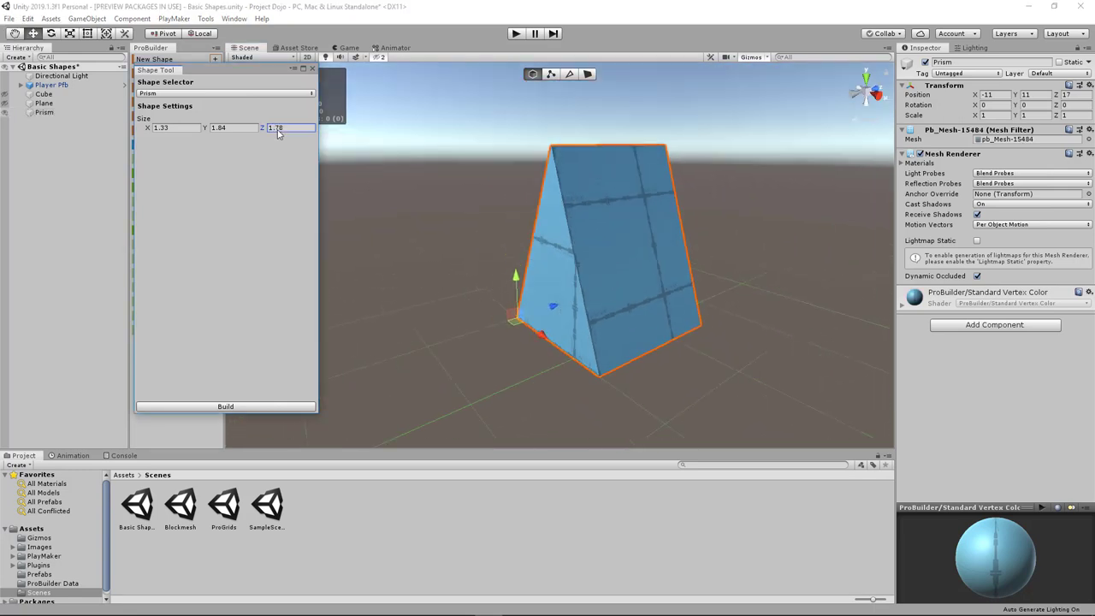
left_click_drag(278, 132, 302, 130)
mouse_move(215, 130)
left_mouse_down()
mouse_move(225, 131)
mouse_move(197, 128)
left_mouse_up()
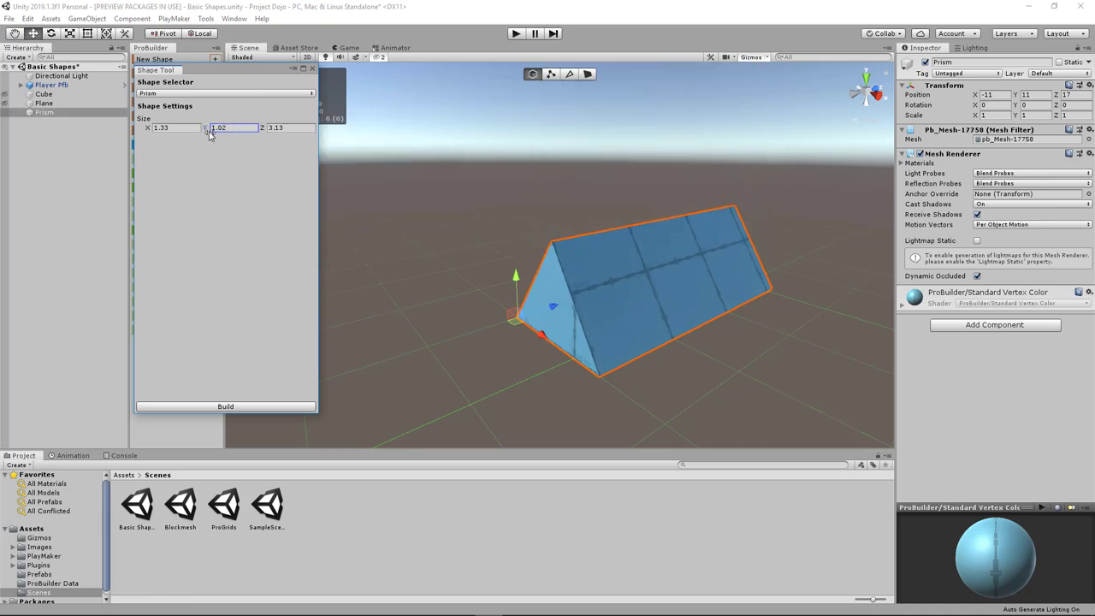
left_click_drag(262, 129, 223, 128)
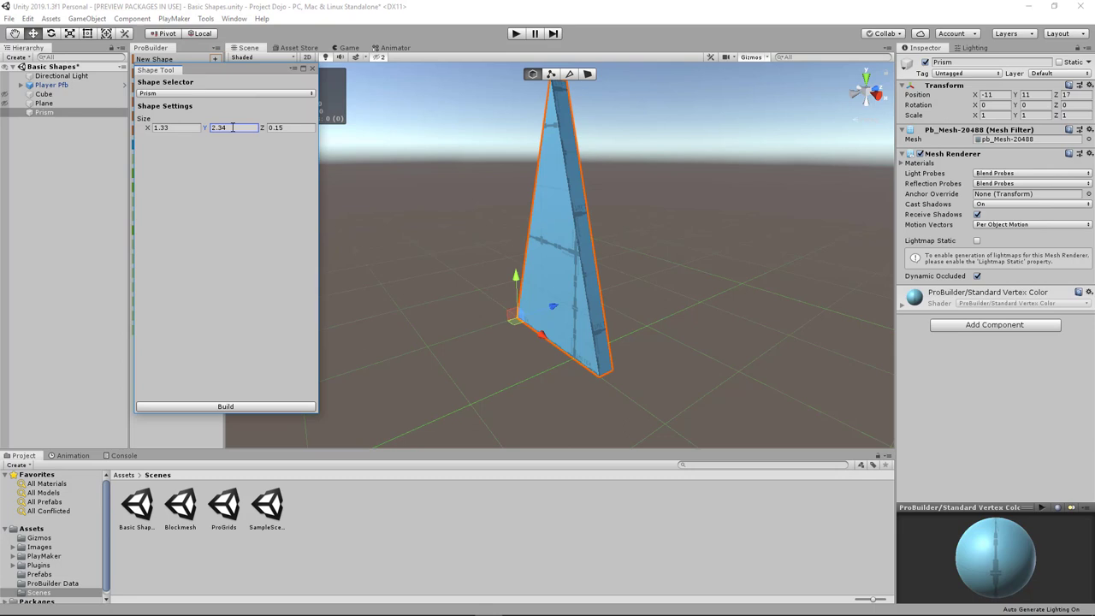
scroll(565, 289, "down", 3)
left_click_drag(565, 289, 665, 295, "alt")
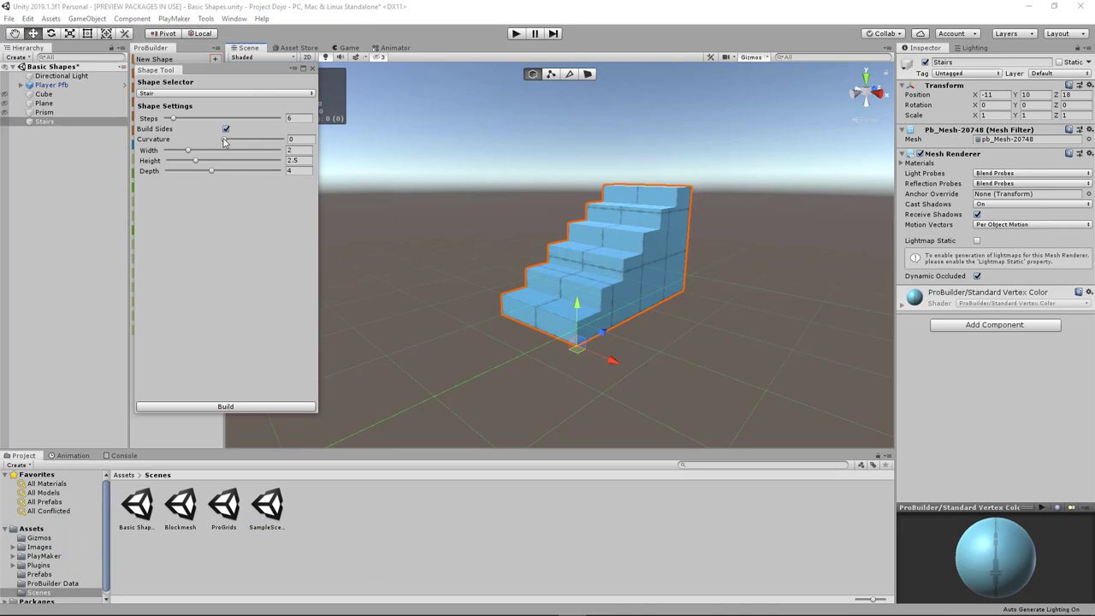
- Try a curvature of 88 on the stair preview, and enlarge it to about 5.53 wide, 4.95 high and 6.48 deep
left_click_drag(224, 141, 240, 141)
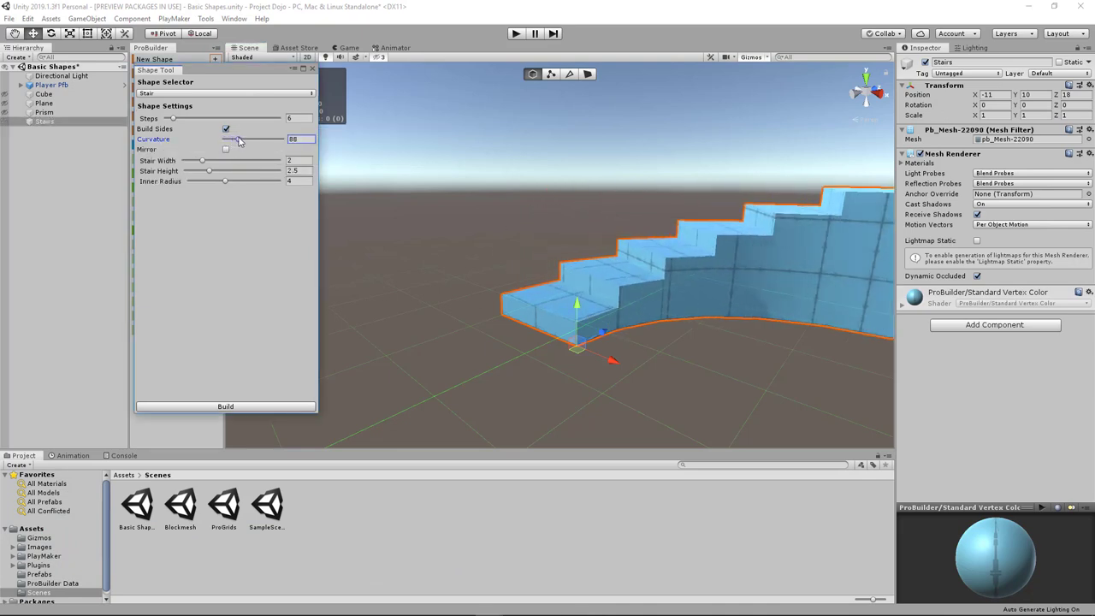
middle_click_drag(717, 246, 585, 267)
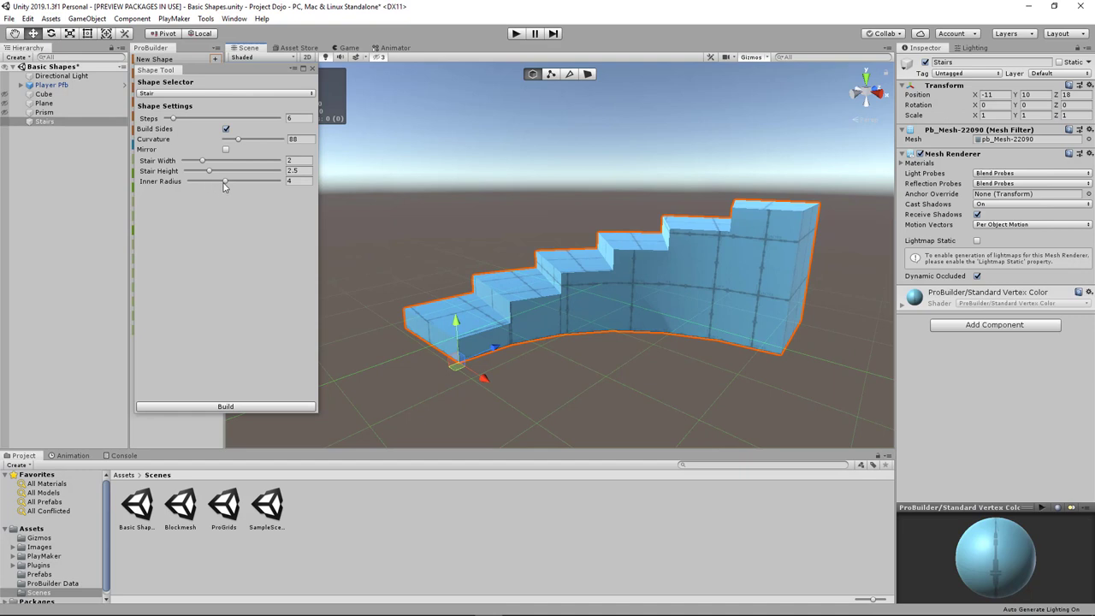
left_click_drag(202, 163, 235, 172)
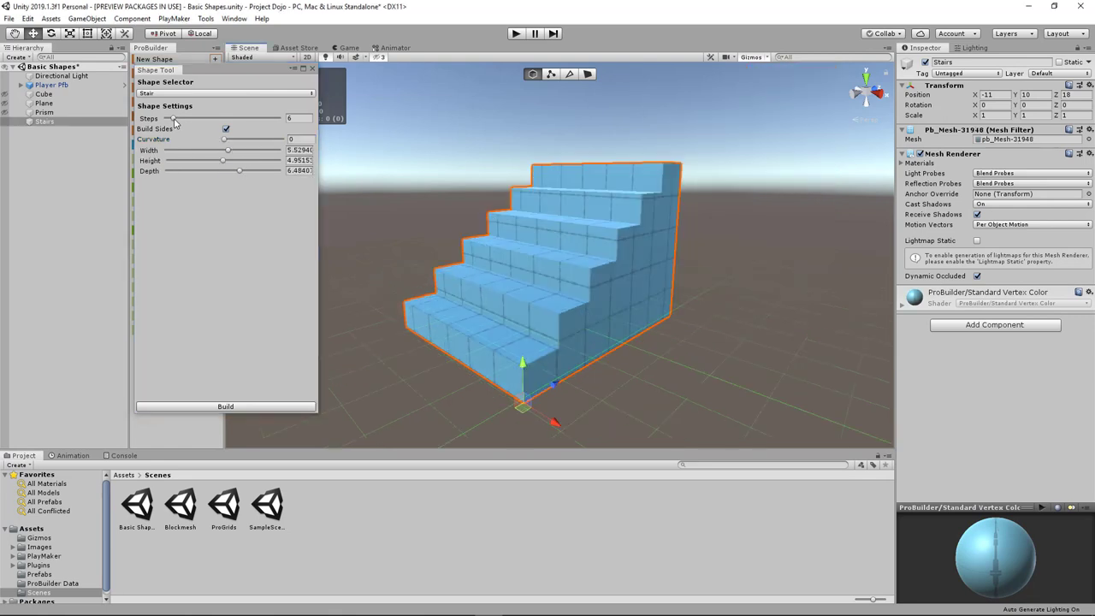
mouse_move(175, 122)
left_mouse_down()
mouse_move(274, 122)
mouse_move(172, 120)
left_mouse_up()
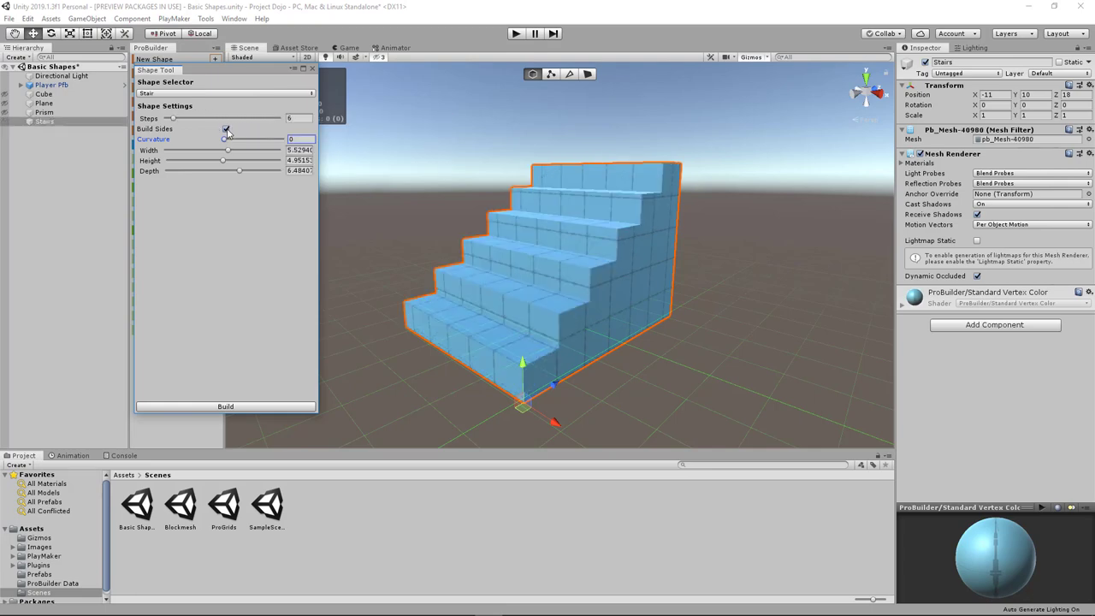
- Turn off Build Sides for the stair preview, comparing the open steps with the version whose sides are built
left_click(226, 128)
right_click_drag(368, 256, 488, 320)
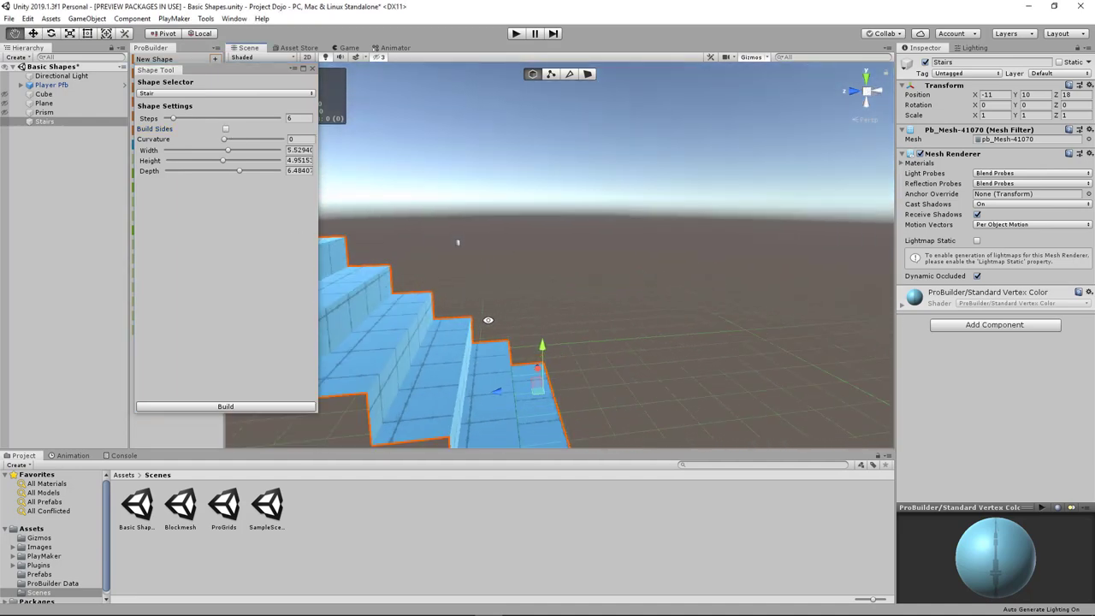
left_click_drag(488, 320, 315, 310, "alt")
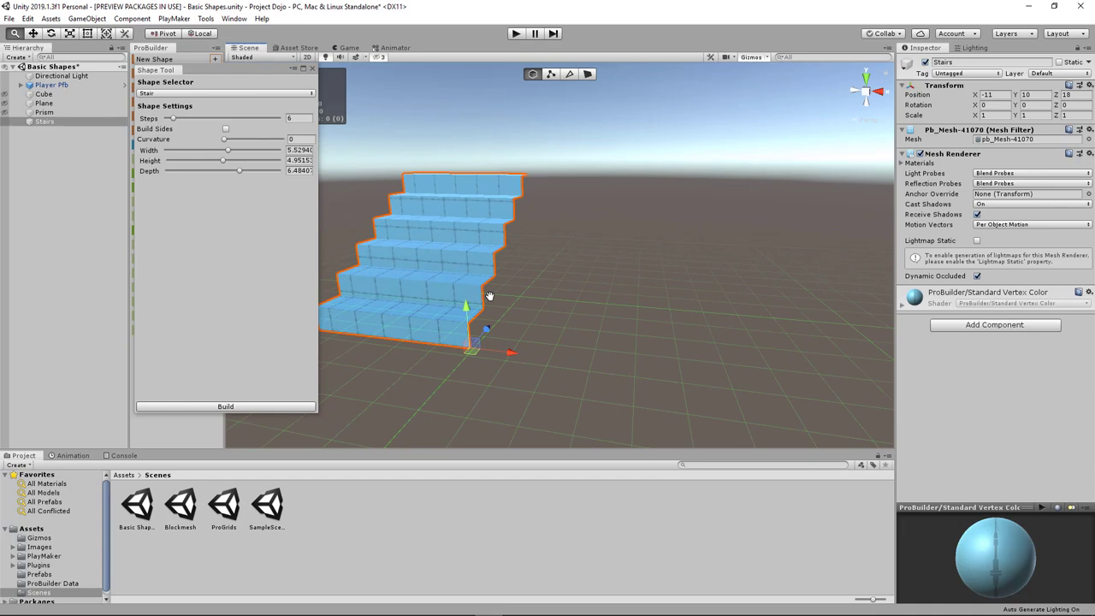
middle_click_drag(490, 296, 596, 327)
scroll(596, 328, "up", 7)
left_click_drag(630, 317, 502, 304, "alt")
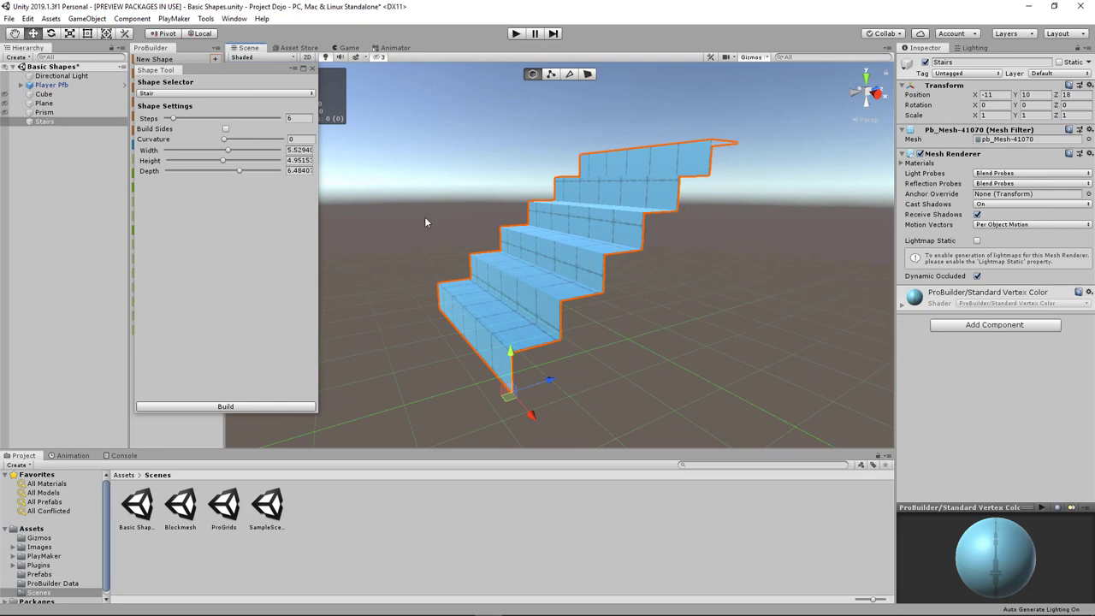
left_click(226, 129)
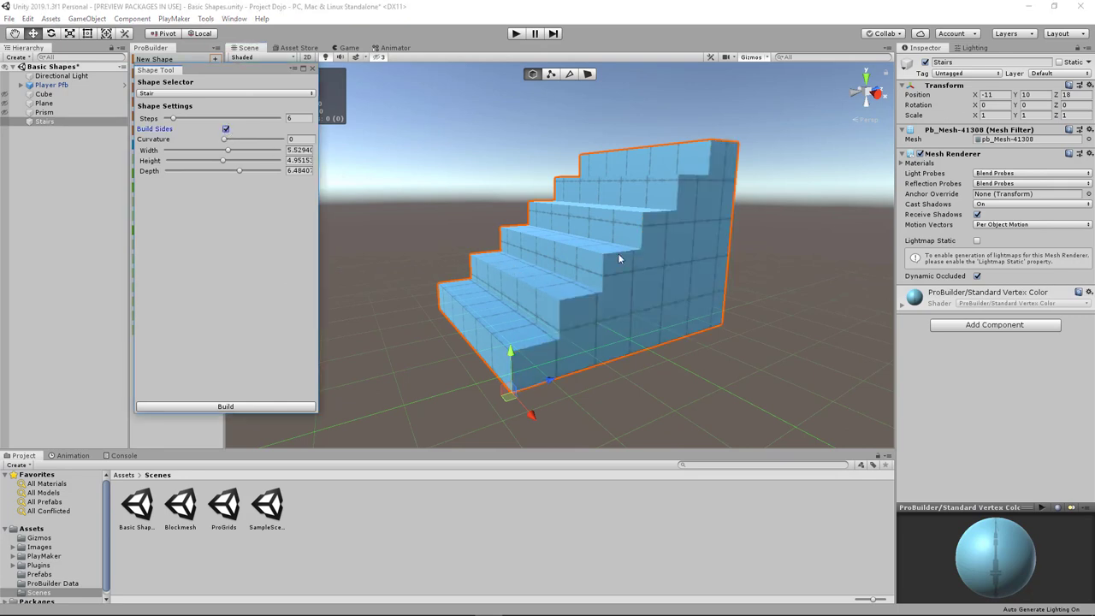
left_click(226, 129)
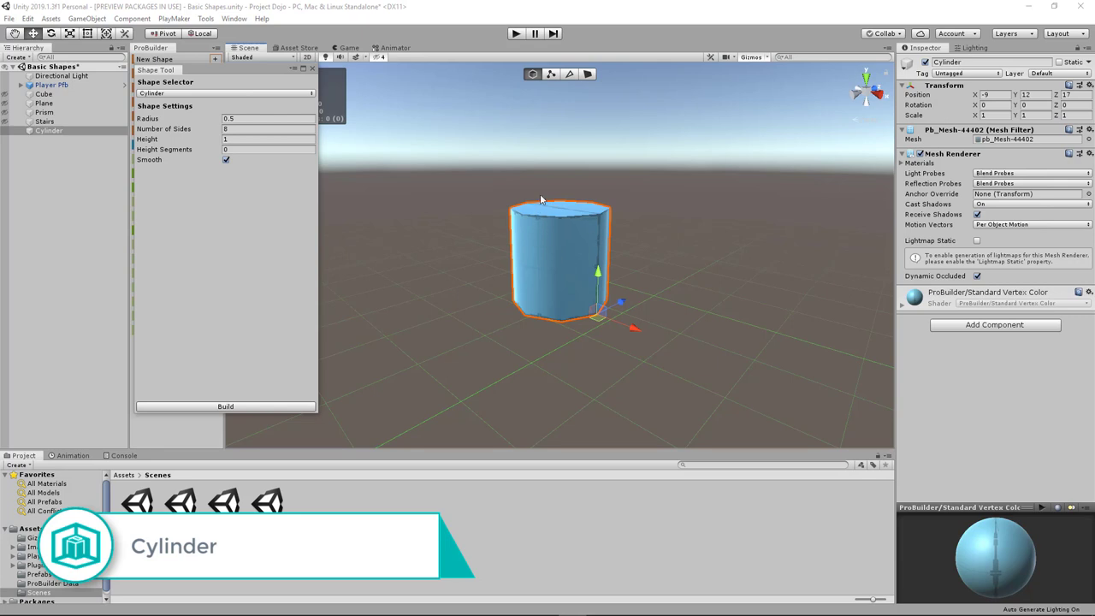
- Inspect the cylinder preview from above and below, and set its radius to about 1.16
scroll(613, 247, "up", 10)
scroll(588, 242, "down", 6)
left_click_drag(588, 242, 512, 260, "alt")
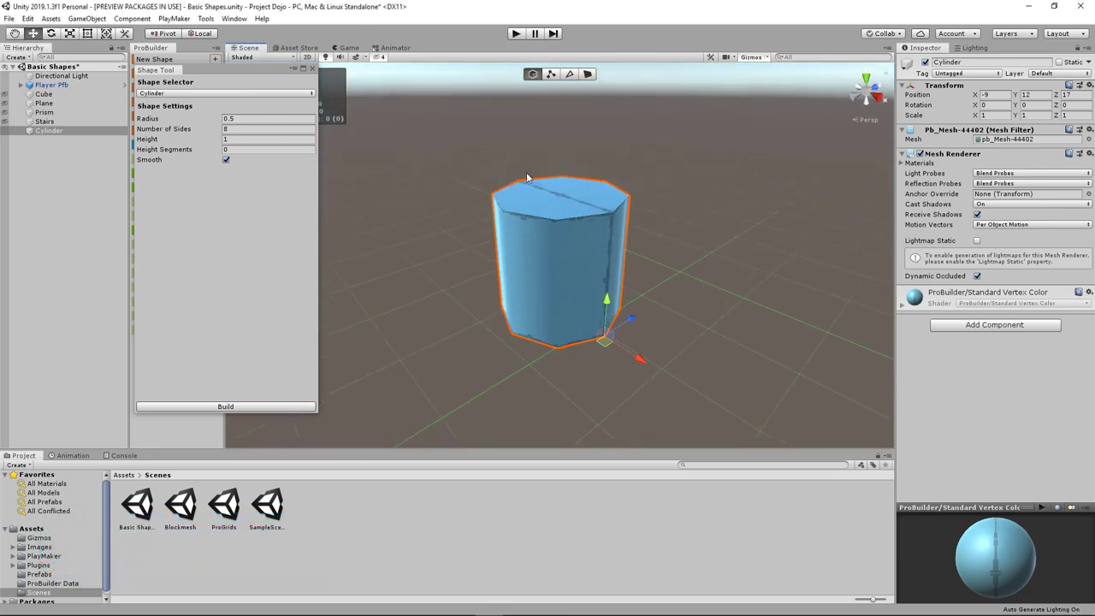
left_click_drag(491, 313, 556, 266, "alt")
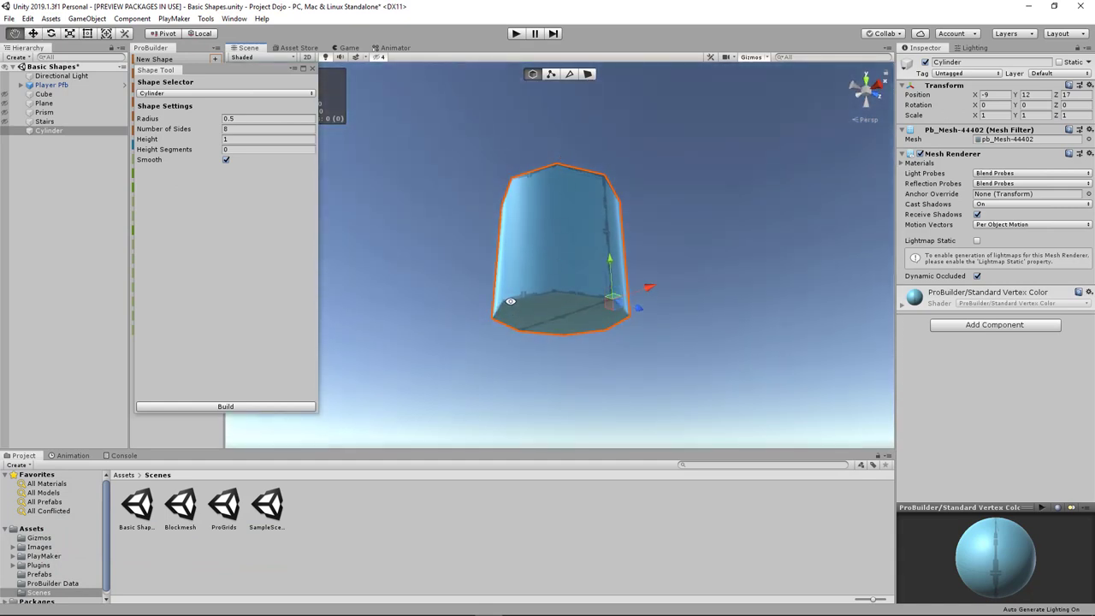
left_click_drag(608, 218, 616, 343, "alt")
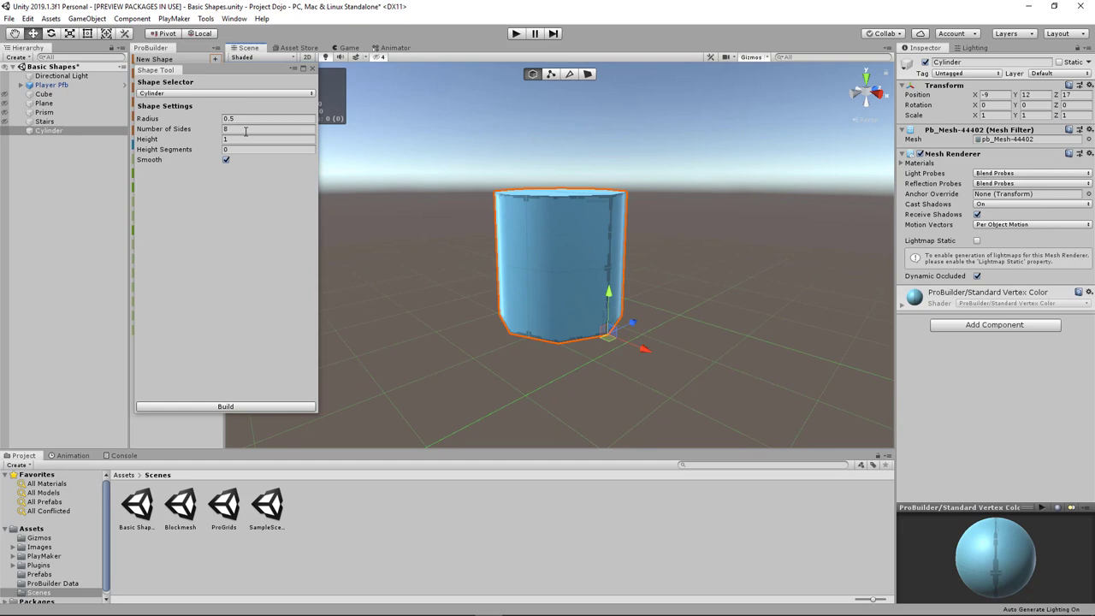
left_click_drag(152, 122, 165, 121)
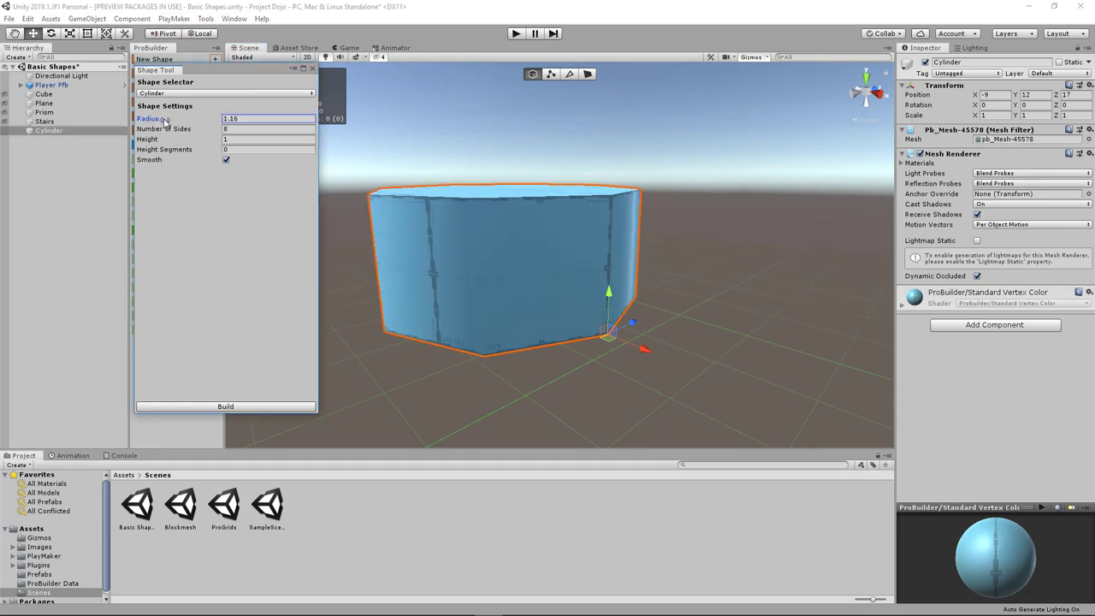
- Reduce the cylinder preview's radius to about 1.02
scroll(560, 222, "down", 3)
left_click_drag(560, 223, 587, 313, "alt")
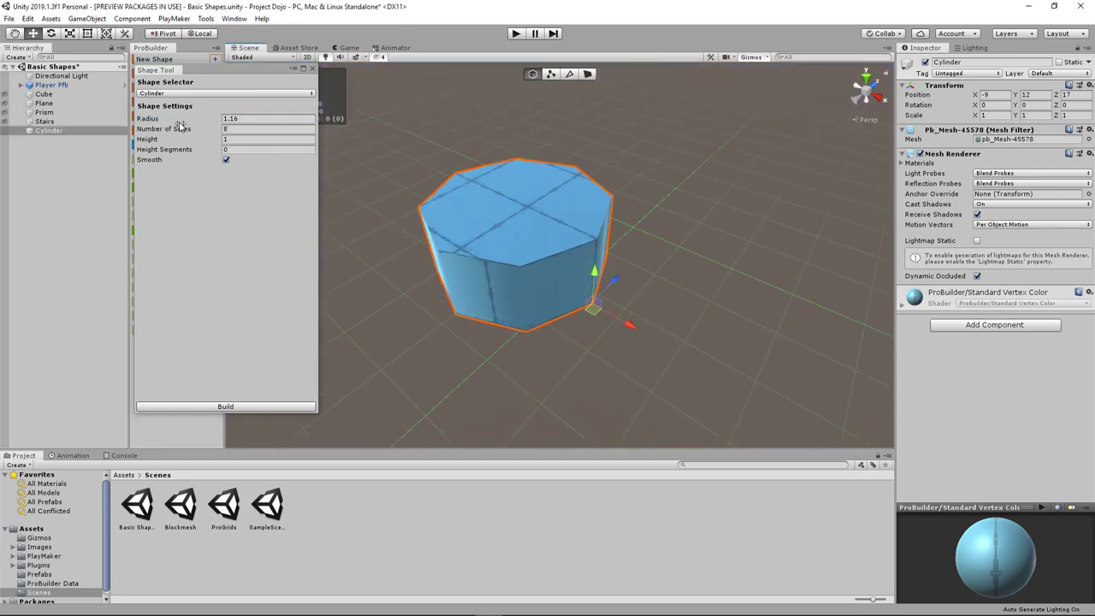
mouse_move(153, 123)
left_mouse_down()
mouse_move(177, 125)
mouse_move(143, 128)
left_mouse_up()
middle_click_drag(543, 251, 617, 269)
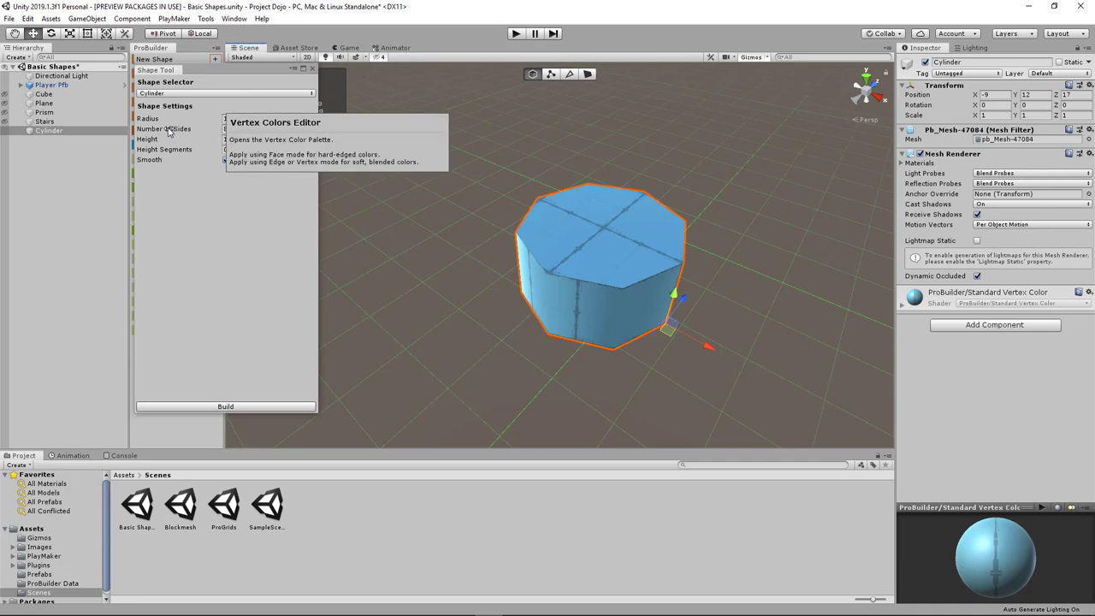
- Try 4 sides on the cylinder preview, and settle on 32 sides with a height of 2.9
left_click_drag(169, 130, 120, 138)
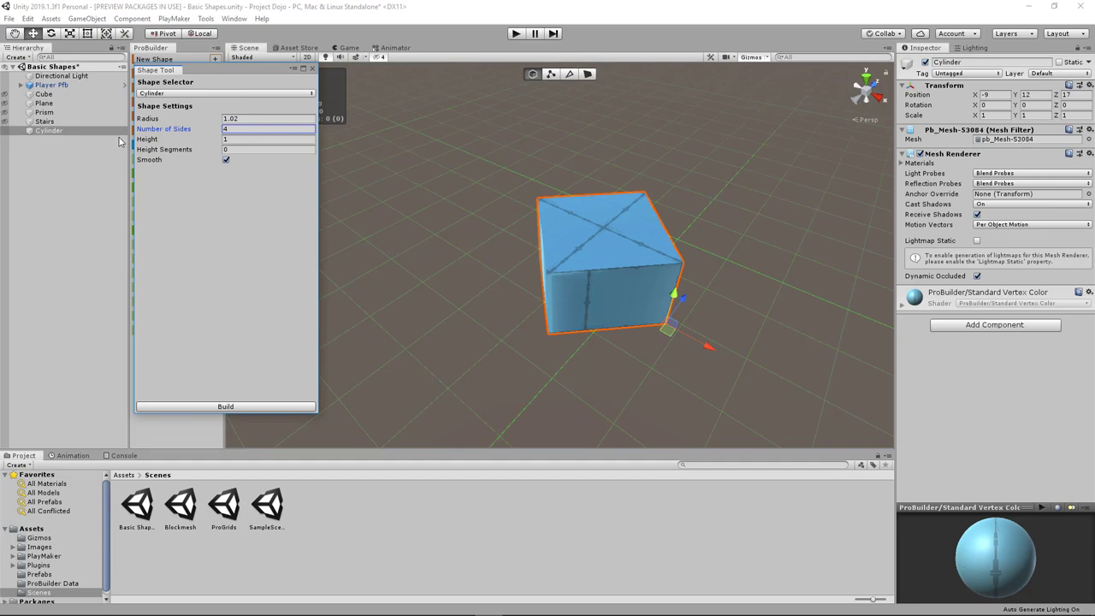
left_click_drag(120, 142, 193, 140)
scroll(626, 272, "down", 6)
left_click_drag(613, 281, 608, 251, "alt")
scroll(615, 275, "up", 5, "alt")
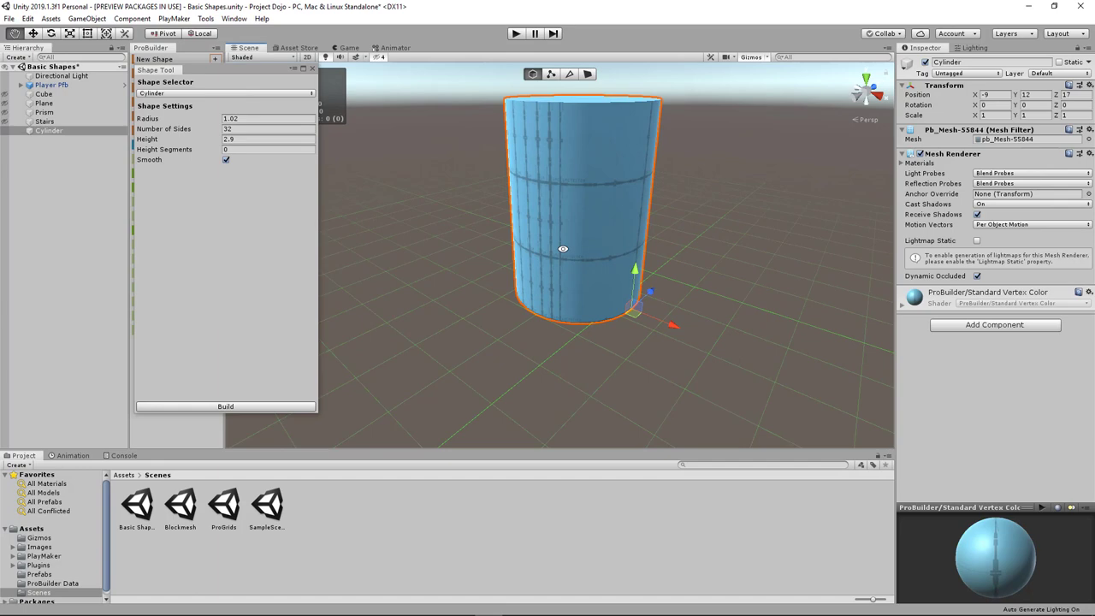
- Set the cylinder's height segments to 33 and build it
middle_click_drag(562, 249, 577, 307)
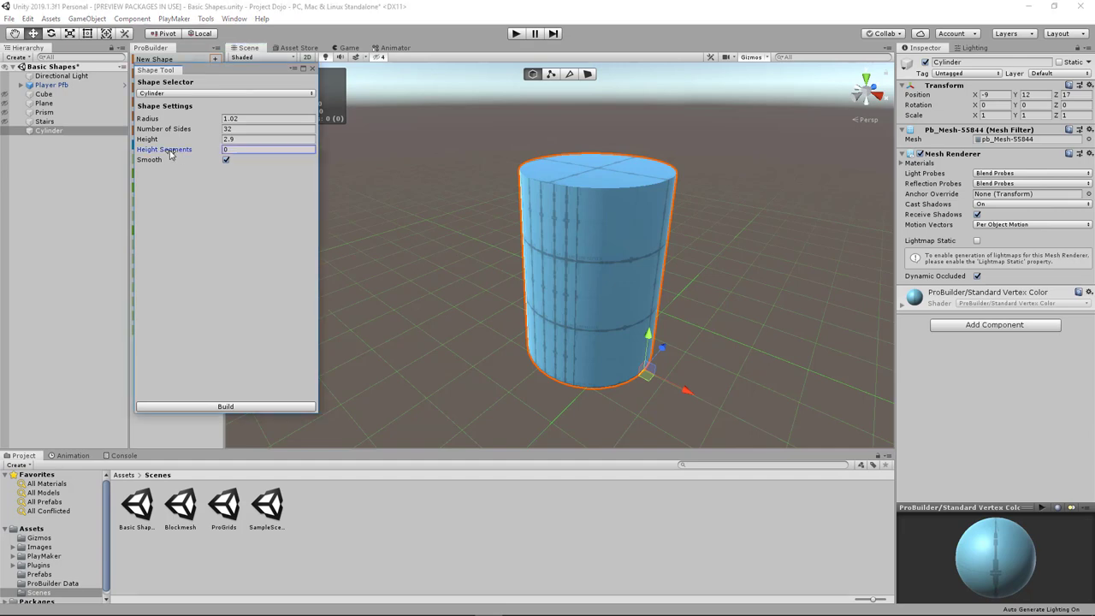
left_click_drag(168, 154, 196, 155)
left_click(289, 407)
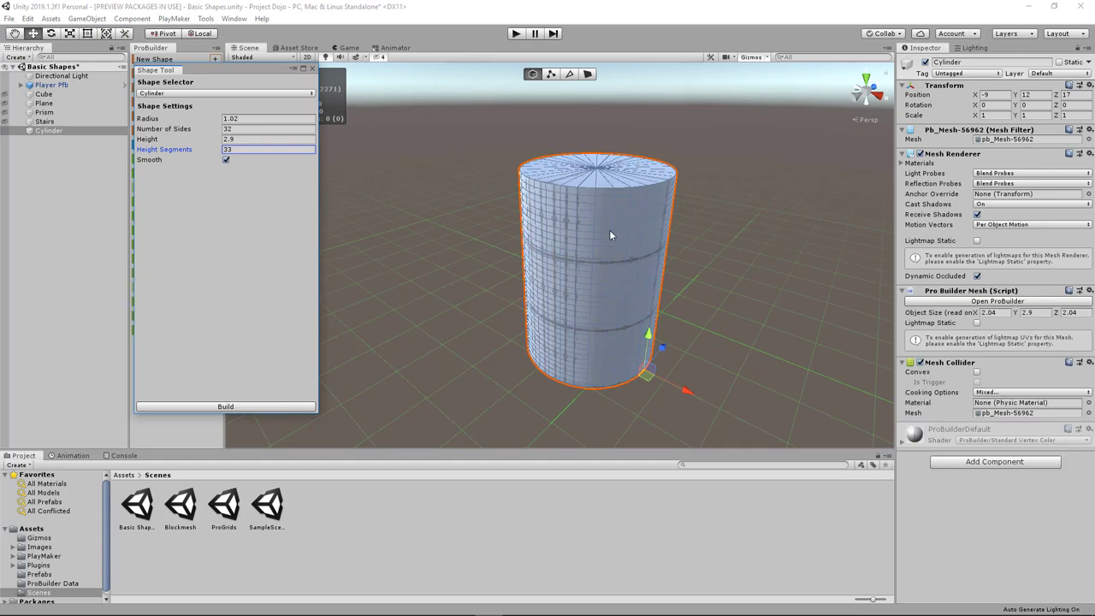
- Examine the horizontal subdivisions along the wall of the built cylinder up close and from a distance
scroll(609, 229, "up", 6)
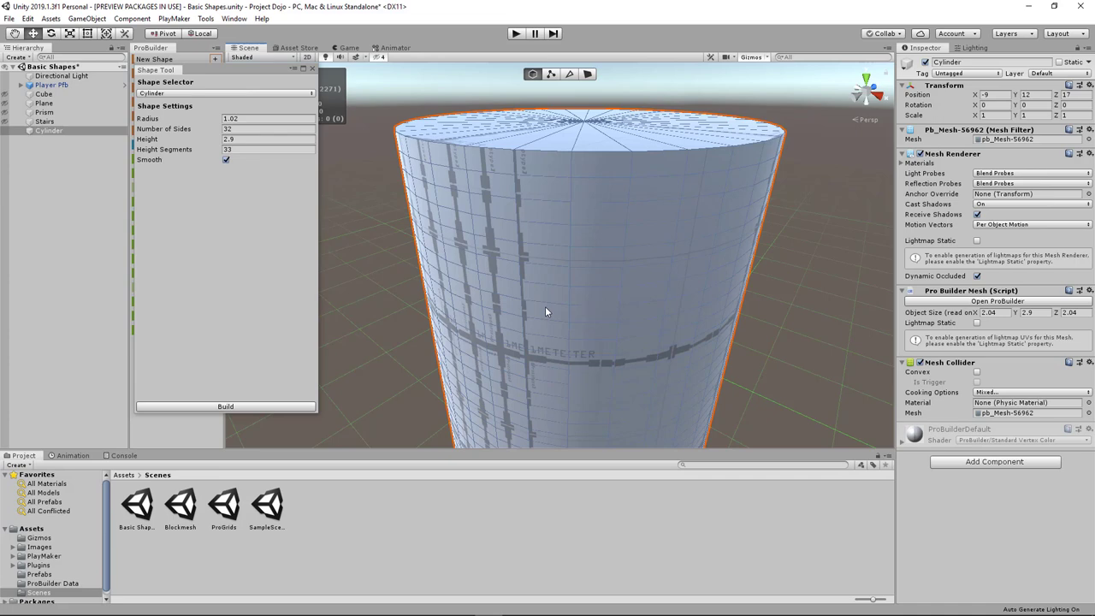
scroll(543, 308, "up", 3)
scroll(433, 183, "down", 3)
scroll(598, 325, "up", 2)
scroll(584, 312, "down", 3)
scroll(592, 283, "up", 3)
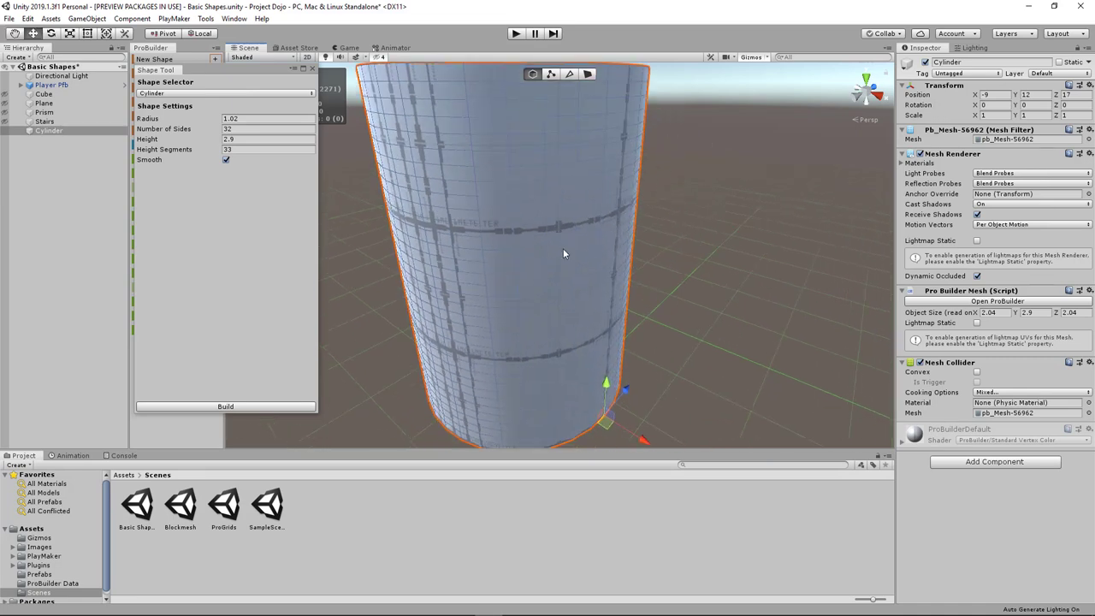
scroll(562, 254, "down", 4)
- Build a second cylinder with 1 height segment and move it beside the first one, to X -6
left_click(216, 154)
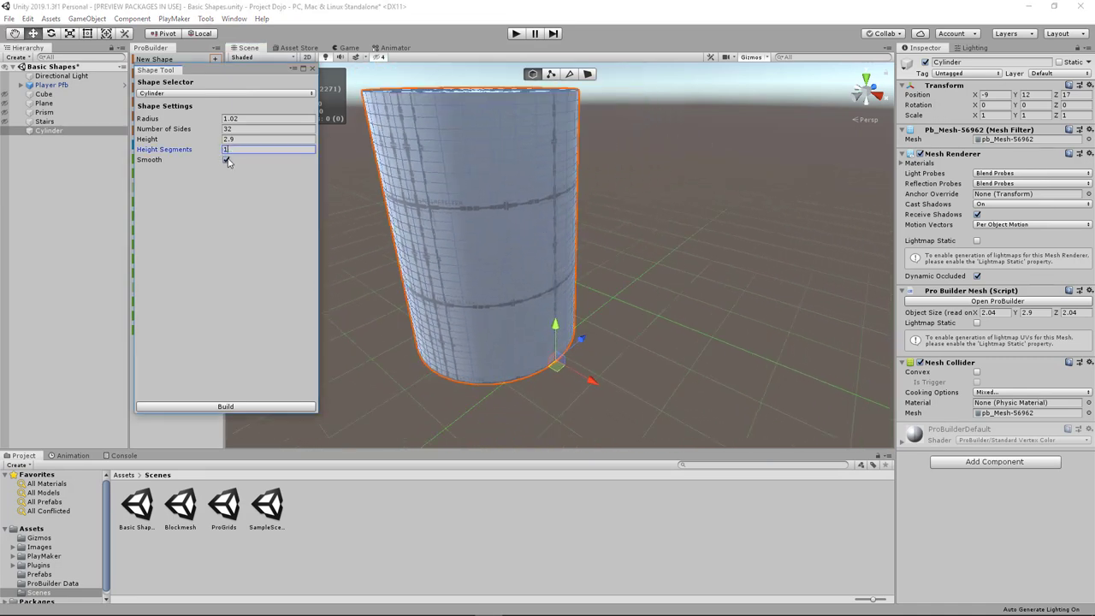
type("1")
left_click(288, 405)
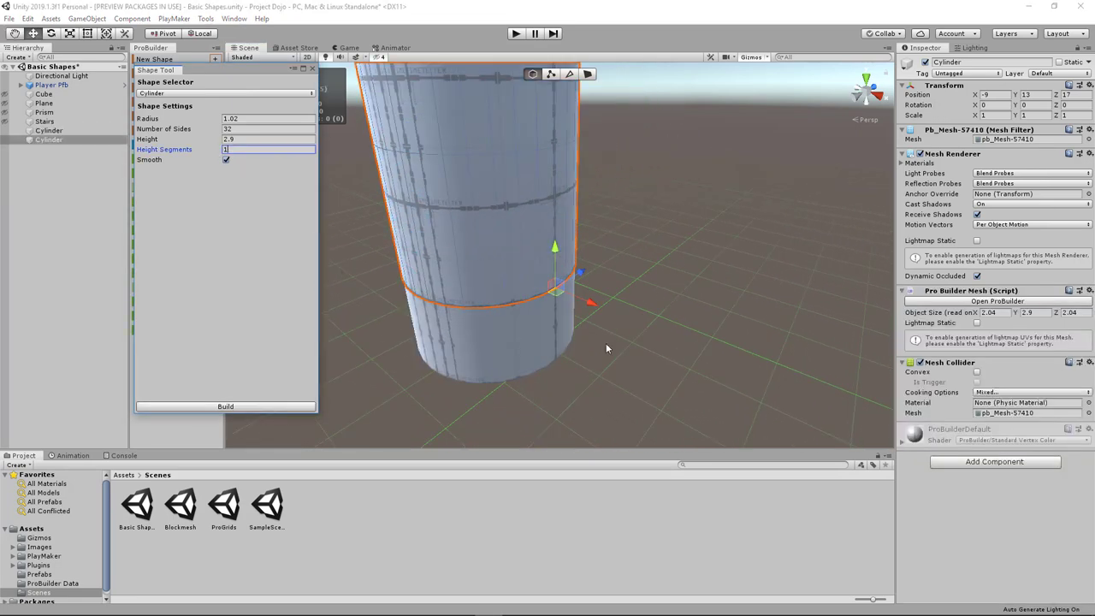
left_click_drag(590, 304, 754, 338)
- Examine the second cylinder's wall and cap to see where its single height segment divides it
key("f")
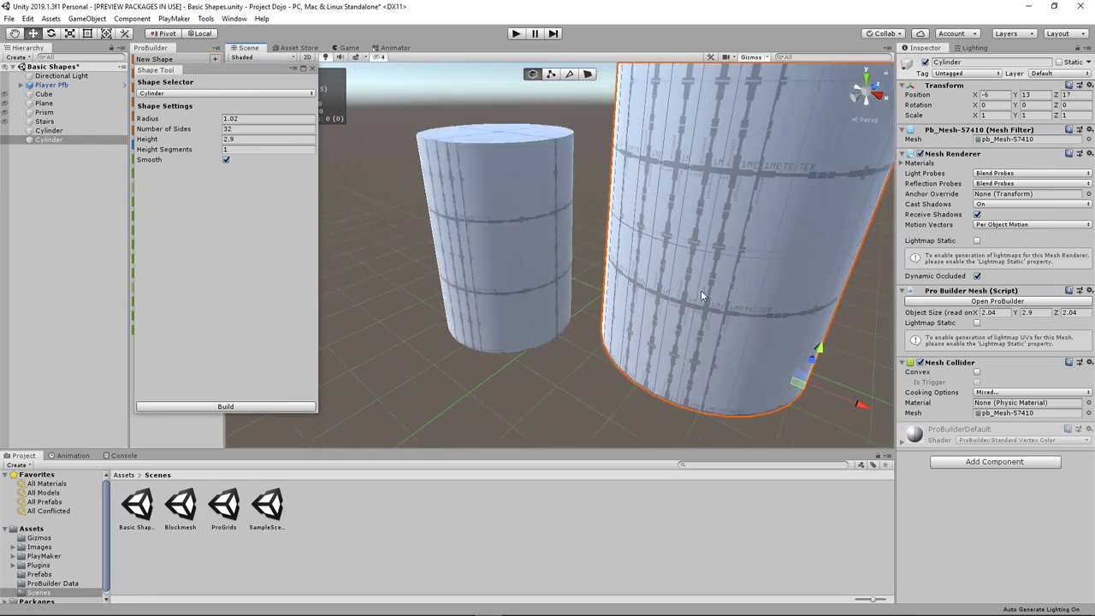
scroll(644, 305, "down", 5)
left_click(668, 315)
left_click(618, 273)
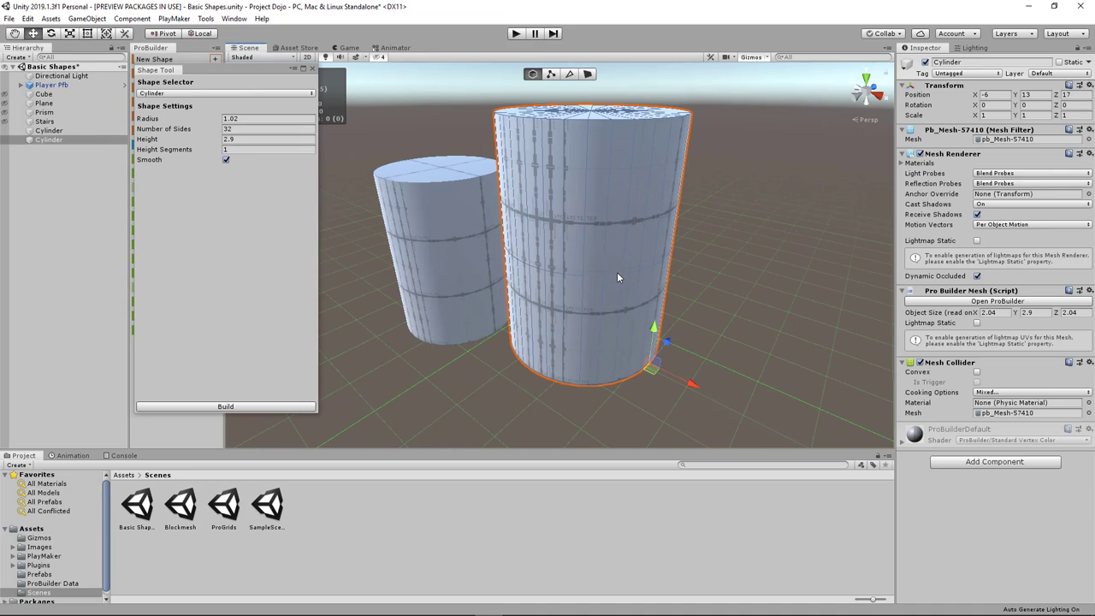
key("f")
left_click_drag(587, 310, 607, 248, "alt")
key("f")
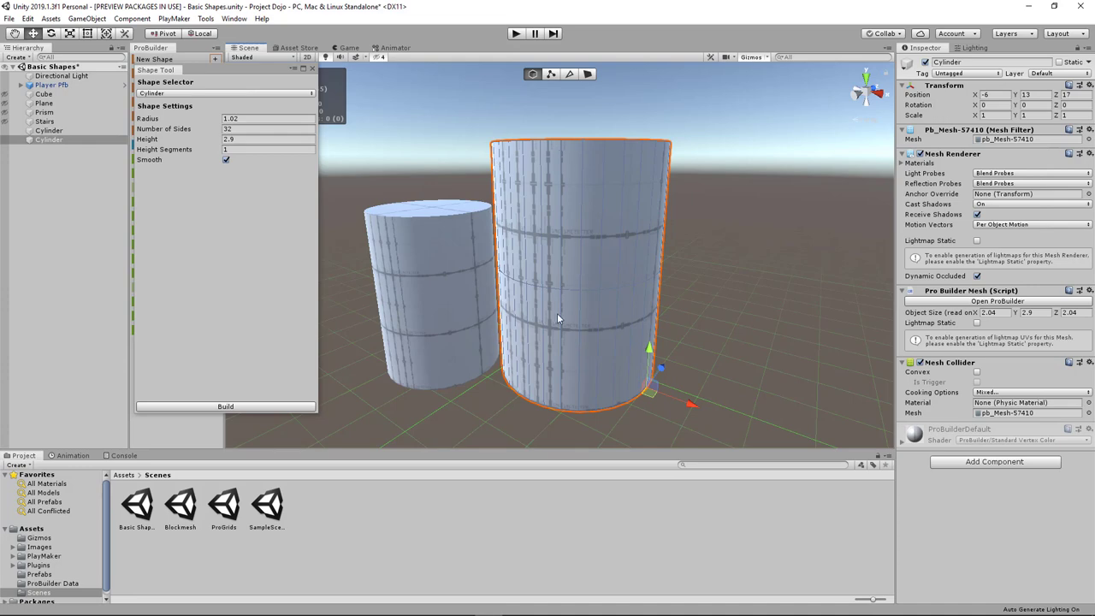
scroll(554, 270, "up", 8)
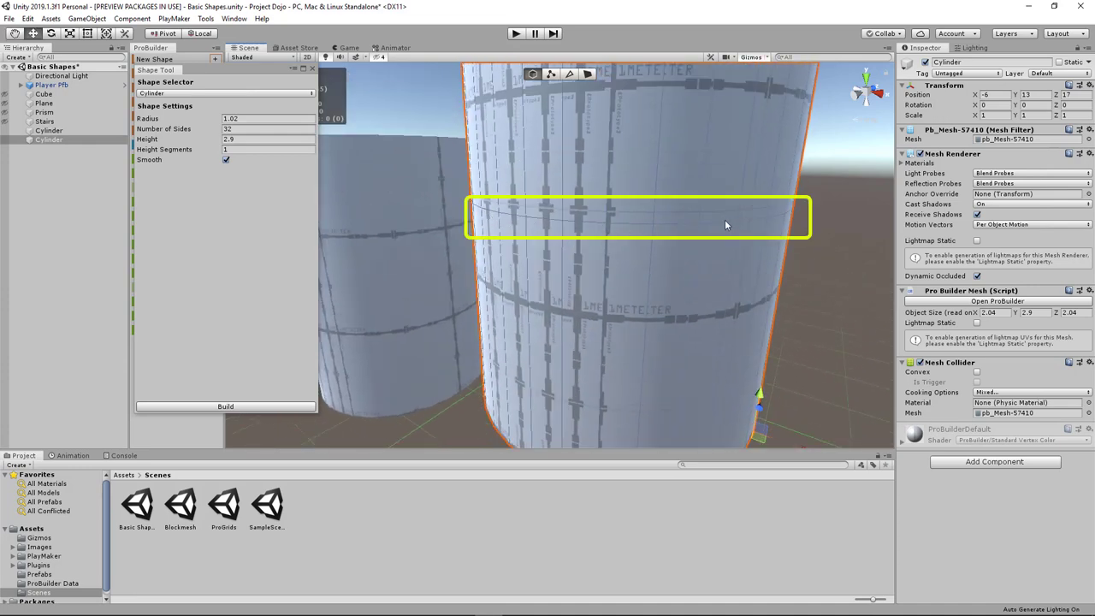
scroll(611, 228, "down", 5)
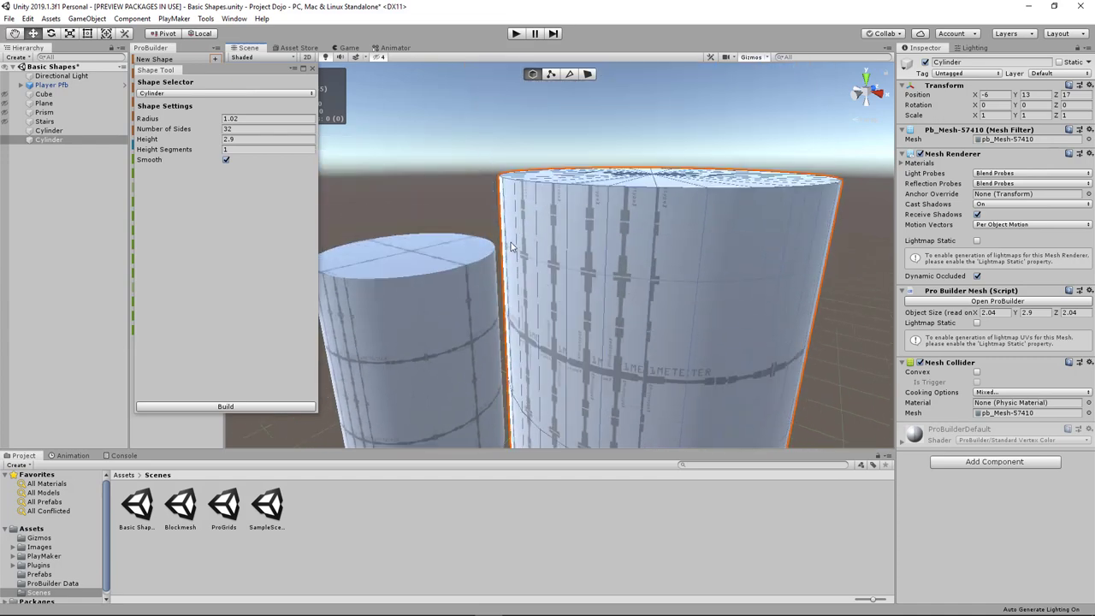
middle_click_drag(751, 364, 705, 252)
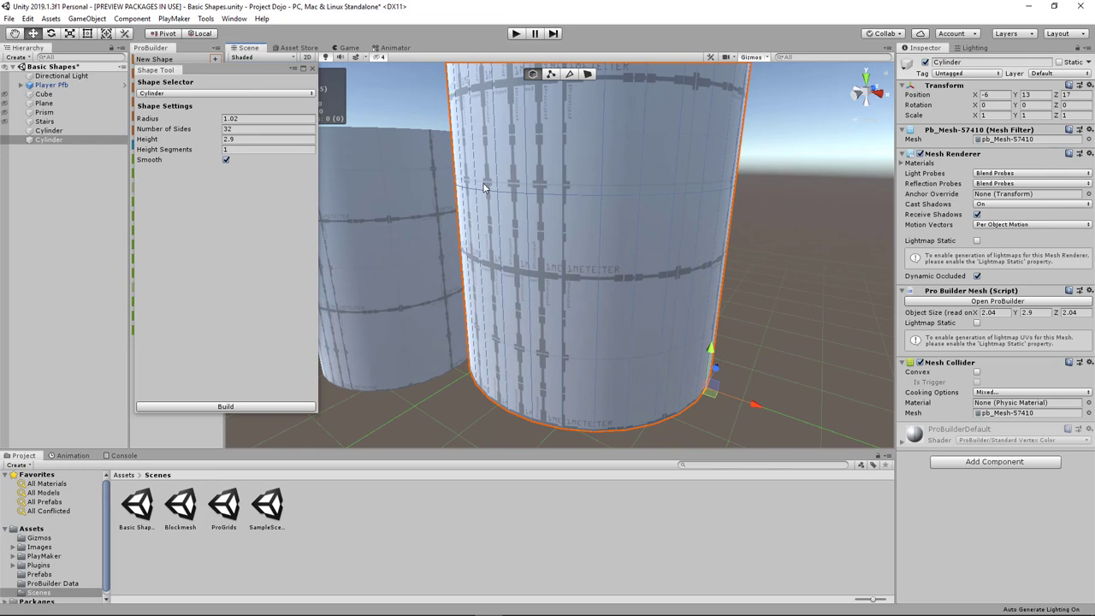
scroll(543, 267, "down", 5)
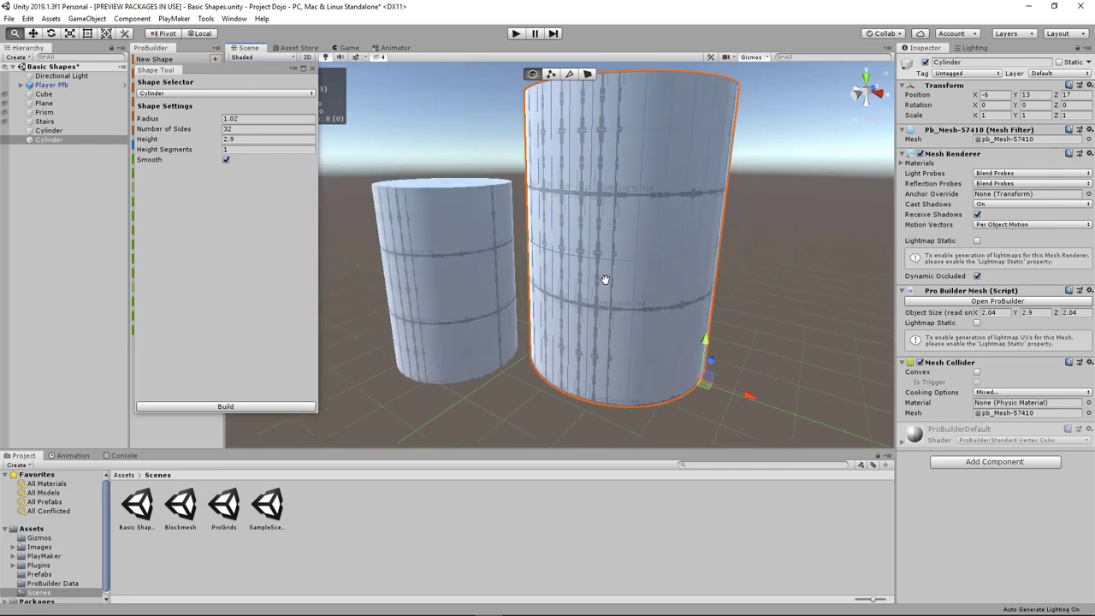
- Compare the densely segmented first cylinder with the single-segment second one by selecting each in turn
left_click(442, 254)
key("f")
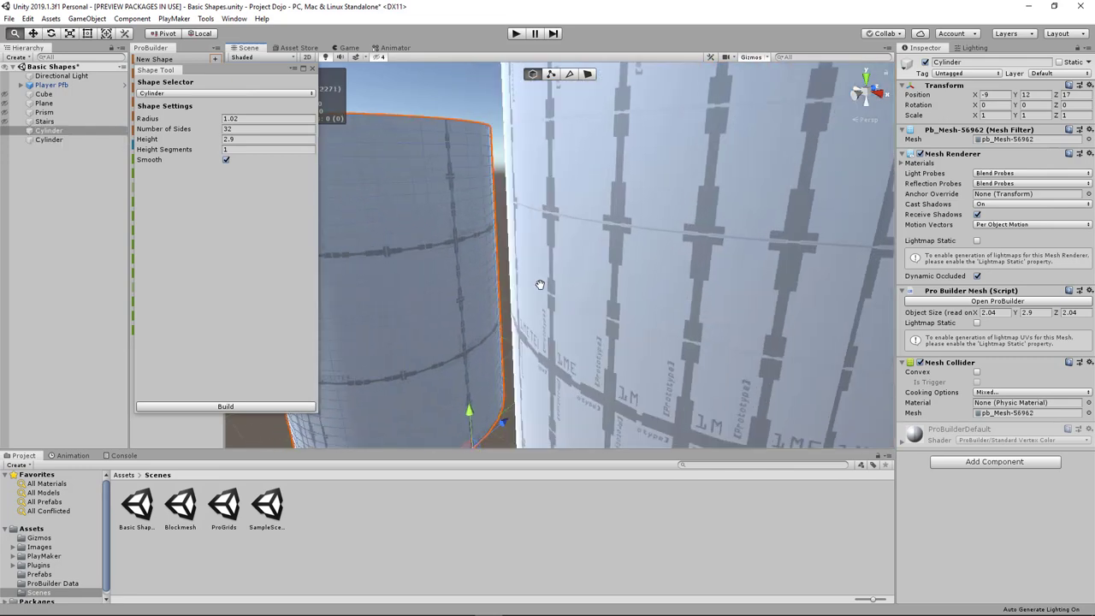
scroll(548, 308, "down", 7)
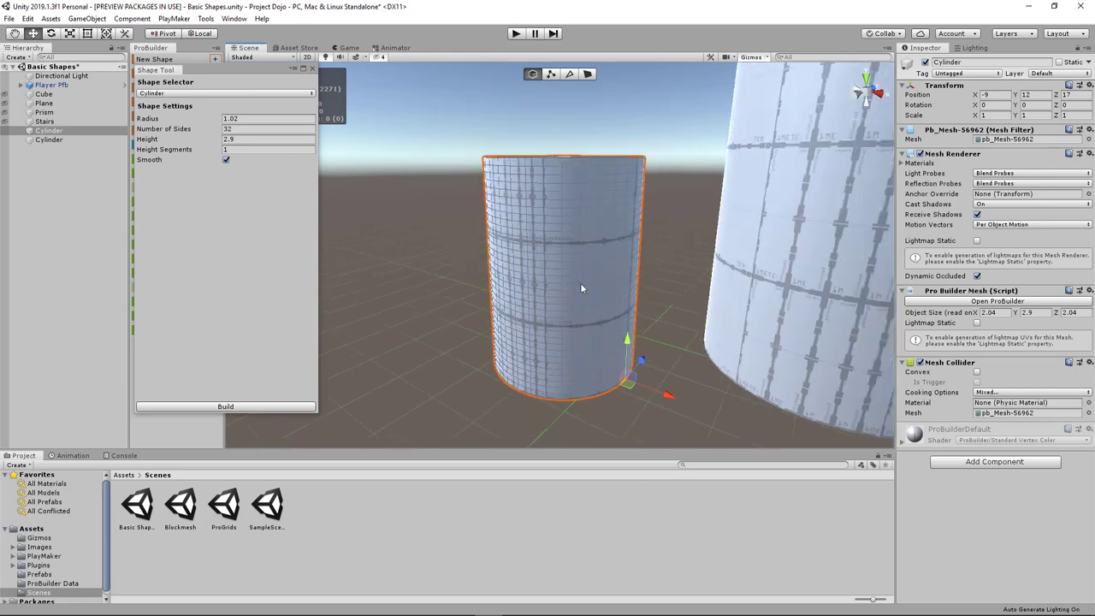
middle_click_drag(657, 298, 550, 299)
scroll(566, 296, "down", 3)
left_click(565, 296)
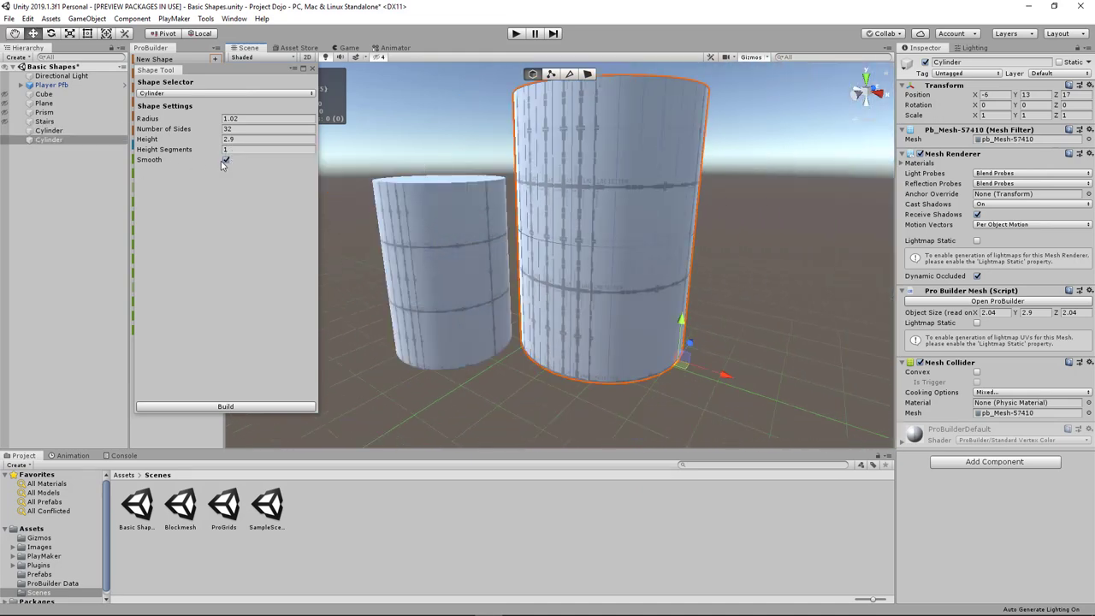
- Turn off Smooth for a new cylinder preview and move the preview beside the two built cylinders
left_click(226, 159)
middle_click_drag(469, 217, 629, 241)
scroll(540, 316, "up", 10)
scroll(633, 241, "down", 4)
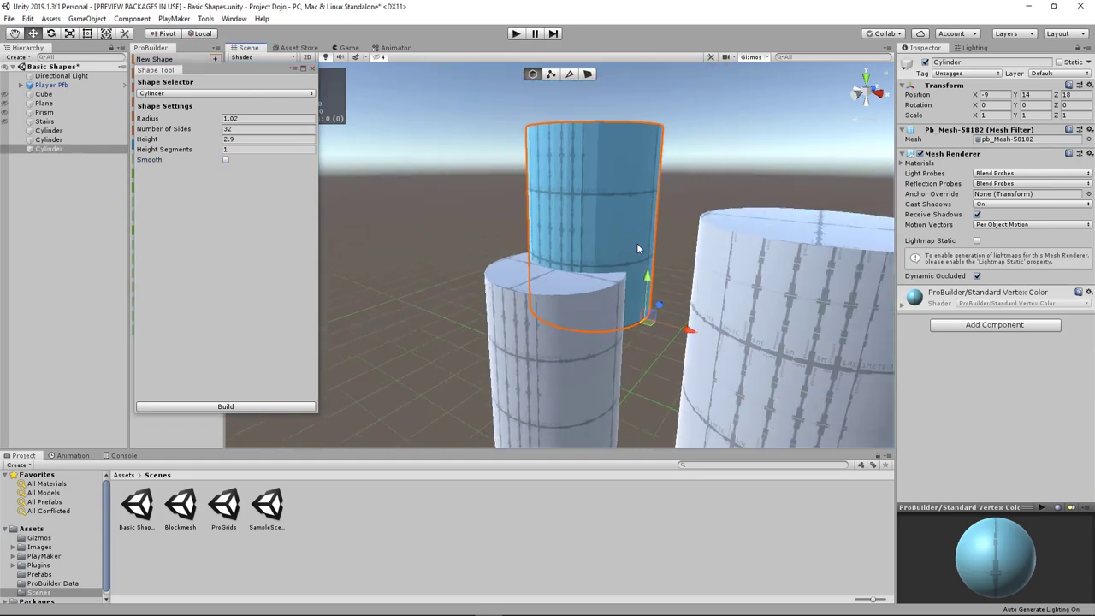
middle_click_drag(667, 355, 572, 283)
left_click_drag(590, 316, 704, 347)
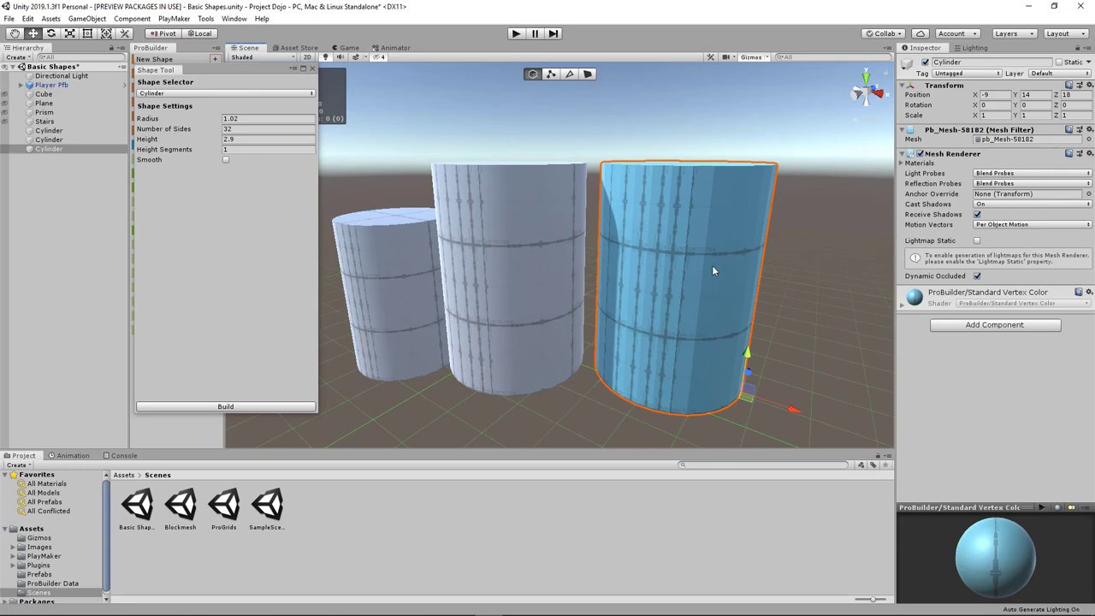
- Build the unsmoothed cylinder with radius 1.02, 32 sides, height 2.9 and 1 height segment
scroll(718, 263, "up", 2)
middle_click_drag(724, 262, 653, 290)
scroll(642, 292, "up", 2)
left_click_drag(635, 292, 684, 314, "alt")
scroll(707, 284, "down", 4)
middle_click_drag(685, 313, 667, 274)
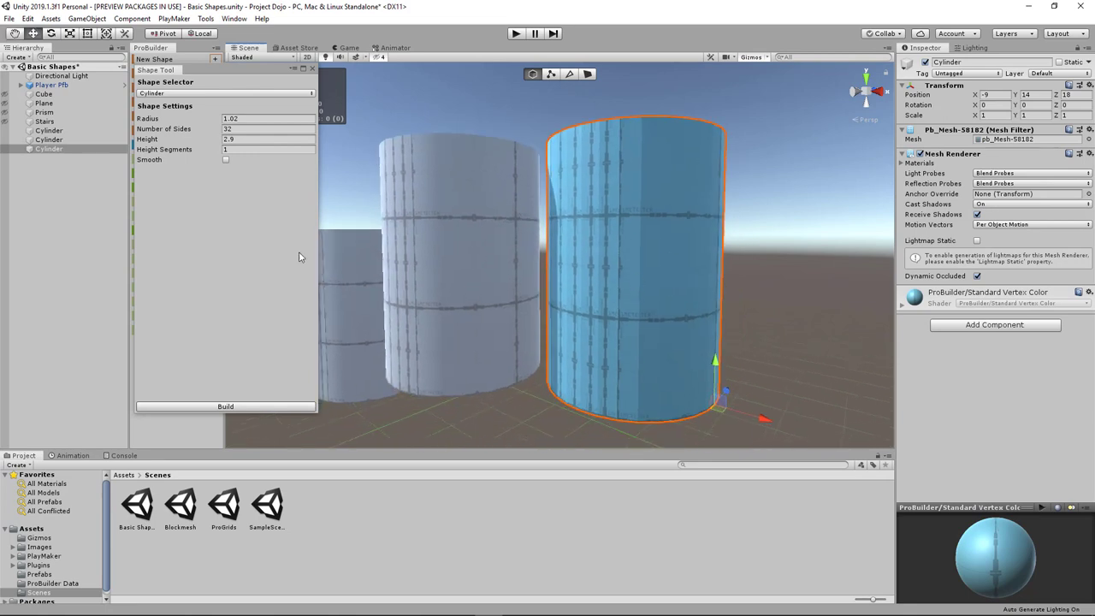
left_click(265, 405)
- Deselect the new cylinder and compare its unsmoothed wall with the smooth cylinder next to it
left_click(552, 418)
left_click_drag(552, 418, 624, 328, "alt")
scroll(560, 400, "down", 2, "alt")
scroll(624, 328, "up", 4, "alt")
mouse_move(584, 286)
middle_mouse_down("alt")
mouse_move(588, 332)
mouse_move(585, 303)
middle_mouse_up("alt")
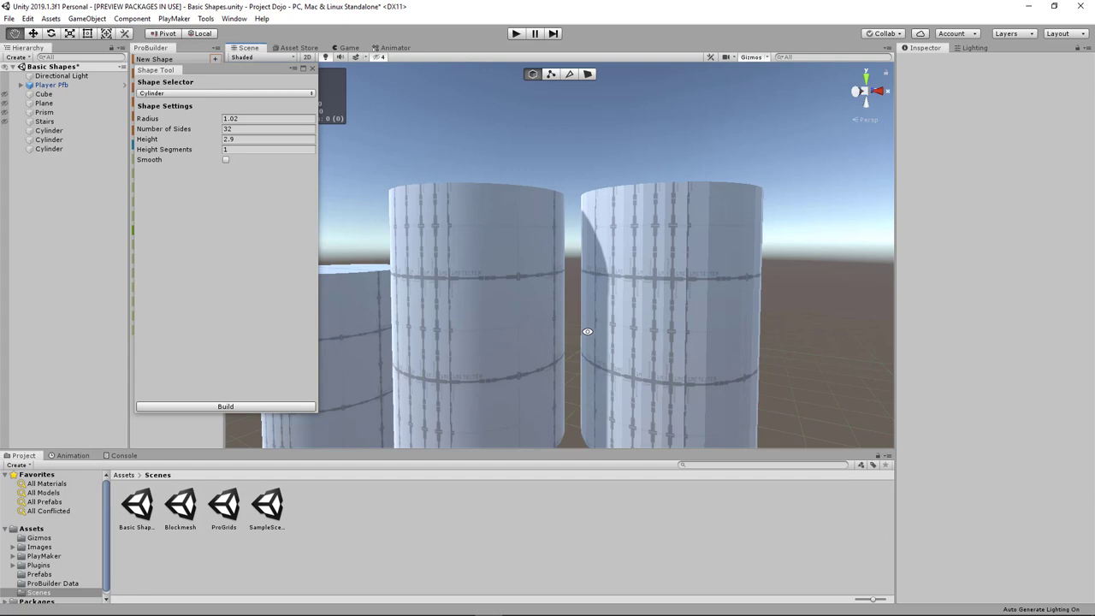
scroll(588, 331, "up", 2, "alt")
scroll(586, 305, "down", 2, "alt")
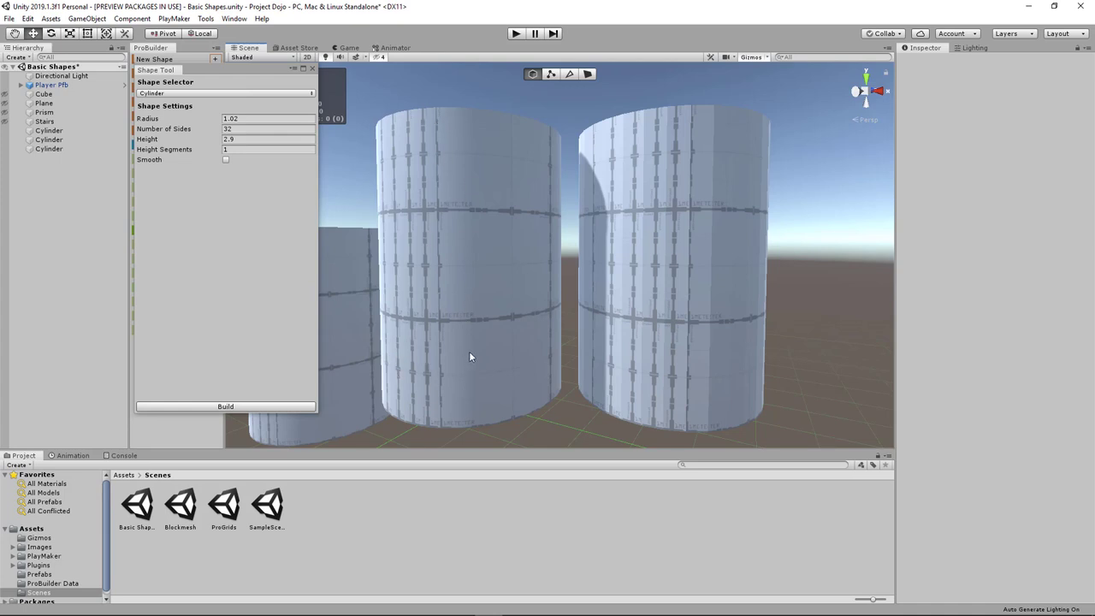
left_click(487, 171)
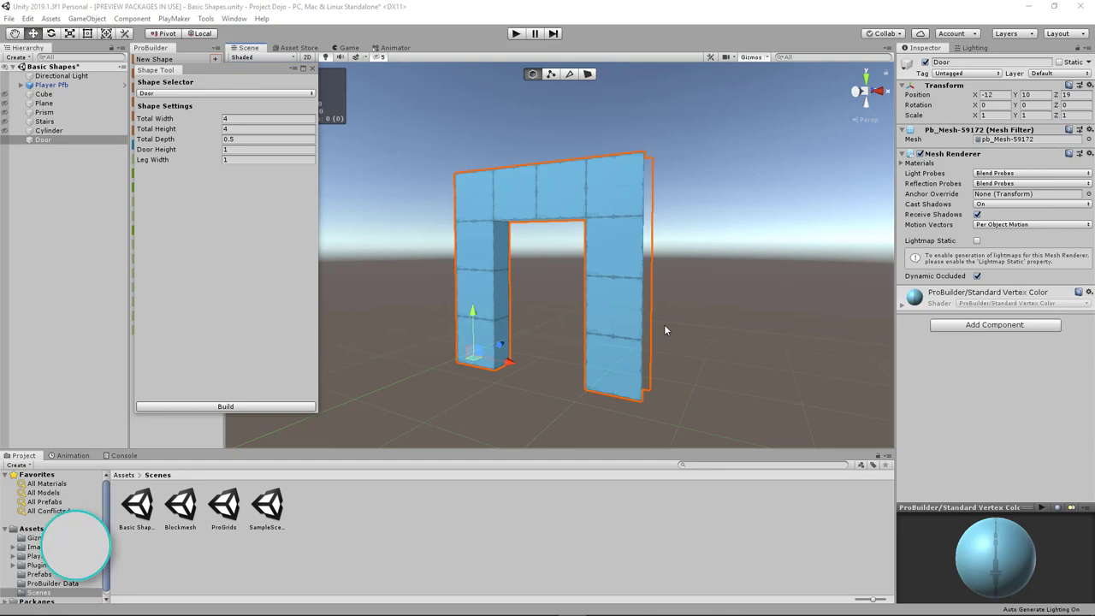
- Examine the door preview from the front and edge-on to see its overall form and depth
scroll(688, 274, "up", 1)
scroll(667, 278, "up", 2, "alt")
left_click_drag(638, 258, 511, 289, "alt")
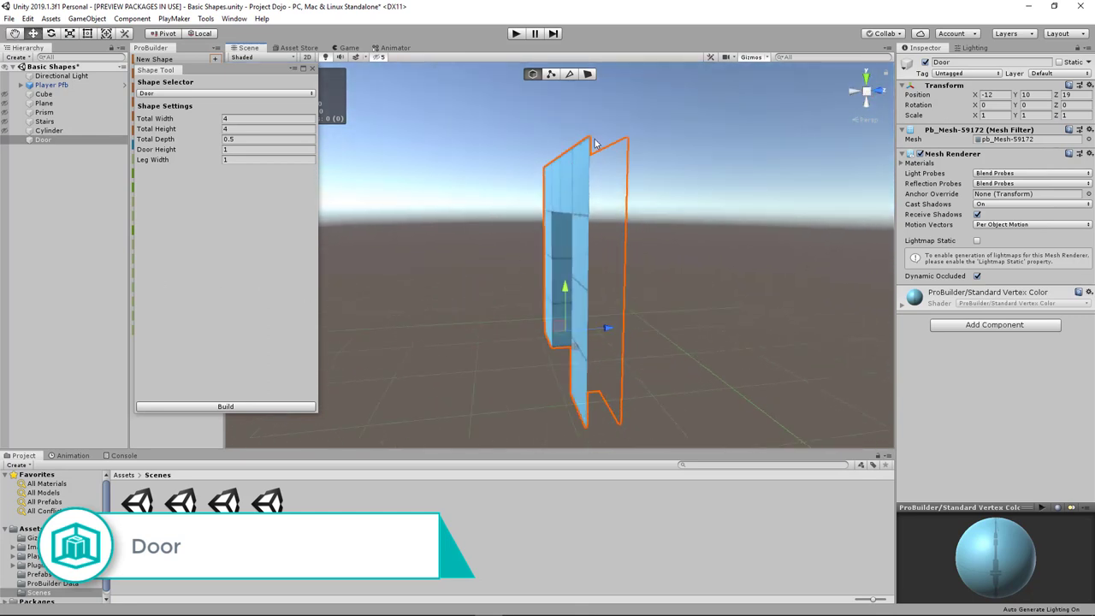
left_click_drag(596, 144, 574, 147, "alt")
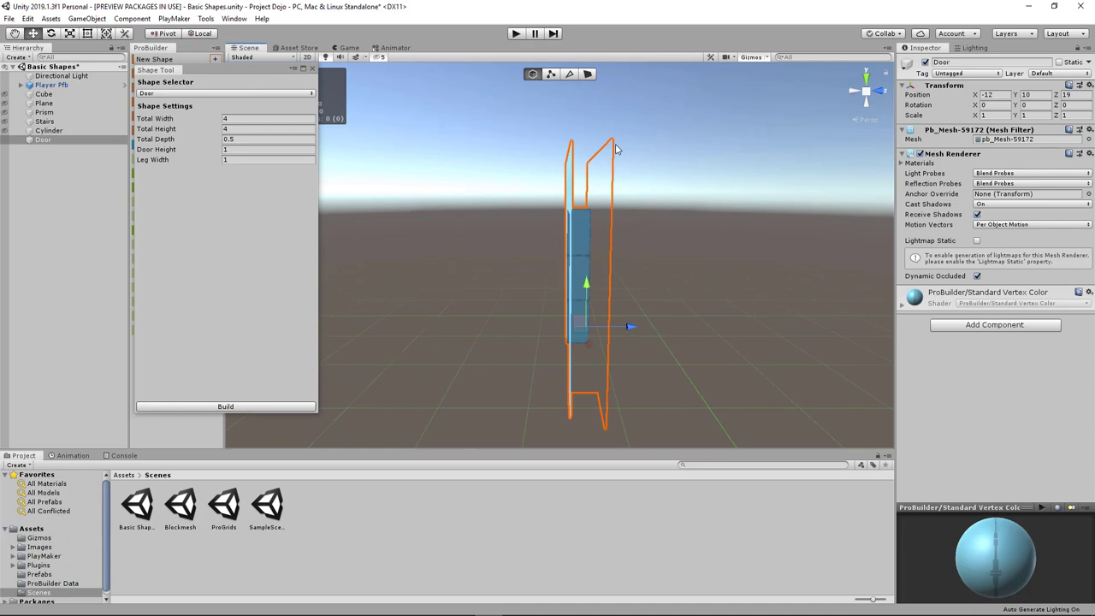
left_click_drag(525, 349, 492, 310, "alt")
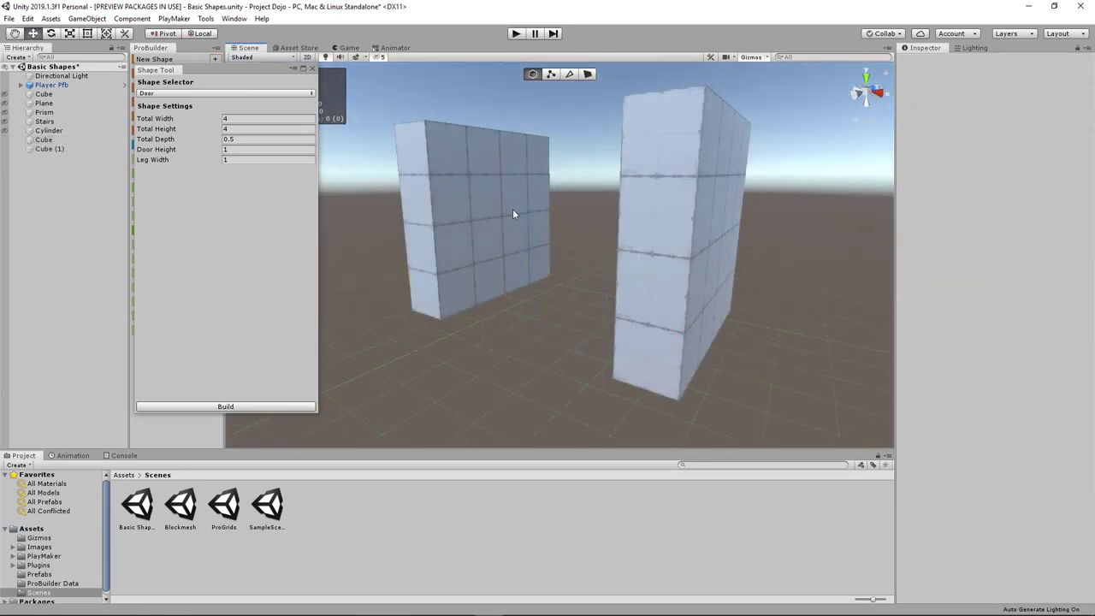
- Build a door 4 wide, 4 high and 0.5 deep, and place it between the two cube walls
scroll(637, 251, "up", 2)
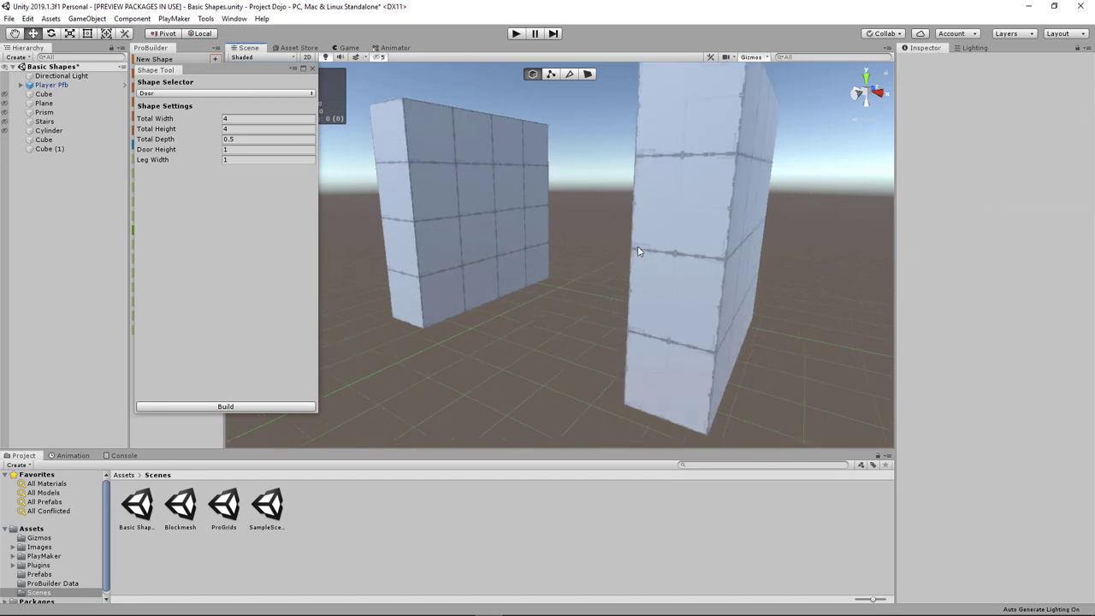
left_click_drag(462, 224, 537, 222, "alt")
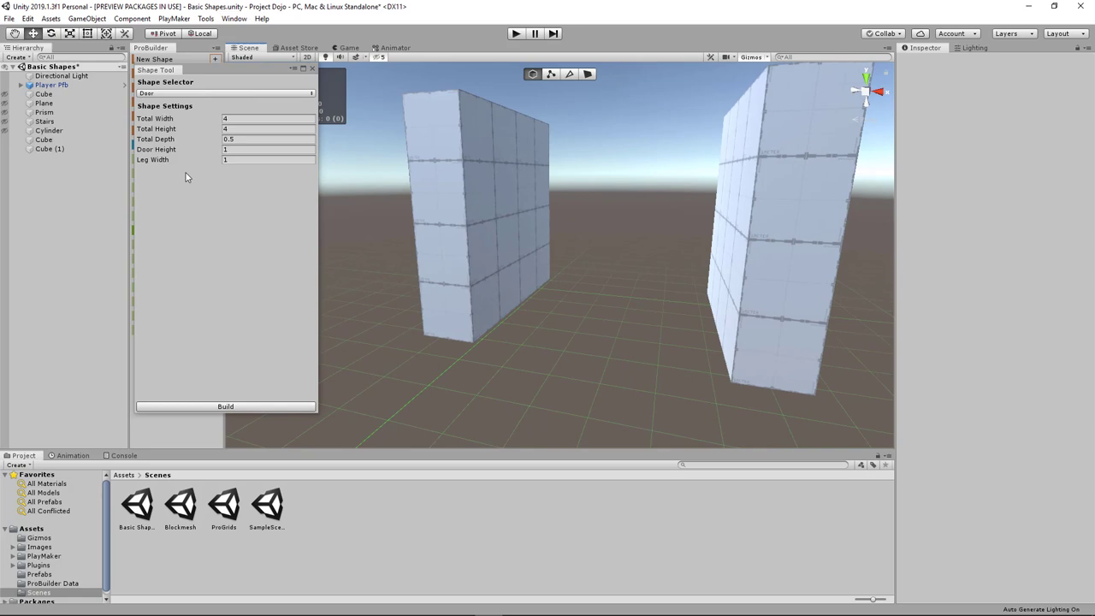
left_click(225, 406)
left_click_drag(752, 278, 590, 237, "alt")
left_click_drag(550, 197, 522, 328)
- Examine how the door fits between the two walls, looking at the opening and both legs
scroll(450, 245, "up", 6, "alt")
right_click_drag(522, 327, 595, 140)
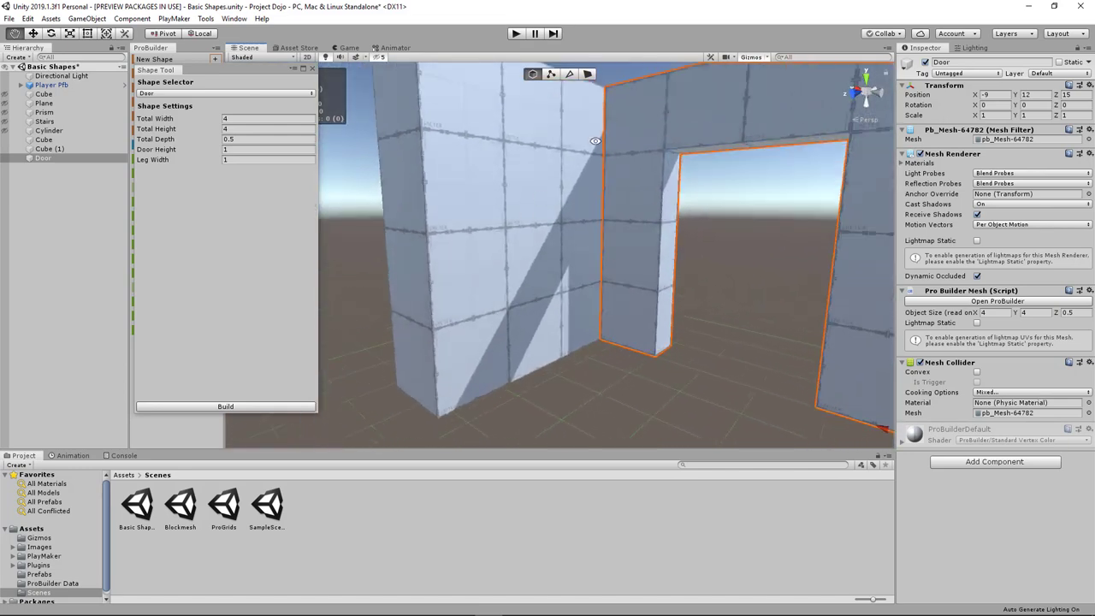
right_click_drag(616, 202, 693, 128)
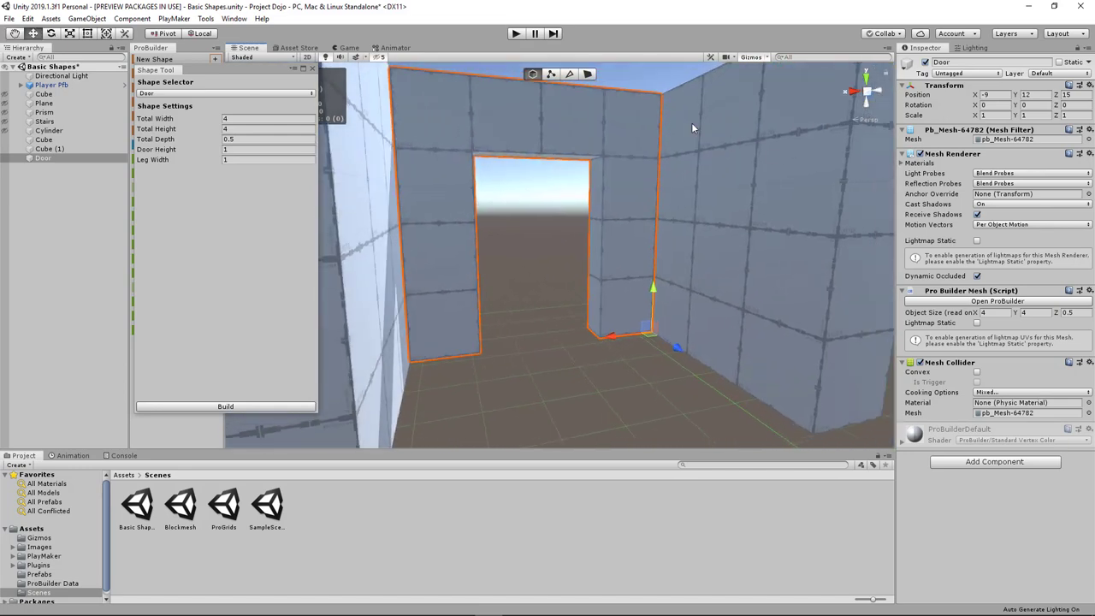
scroll(658, 299, "up", 3)
right_click_drag(658, 298, 682, 325)
scroll(676, 328, "down", 4)
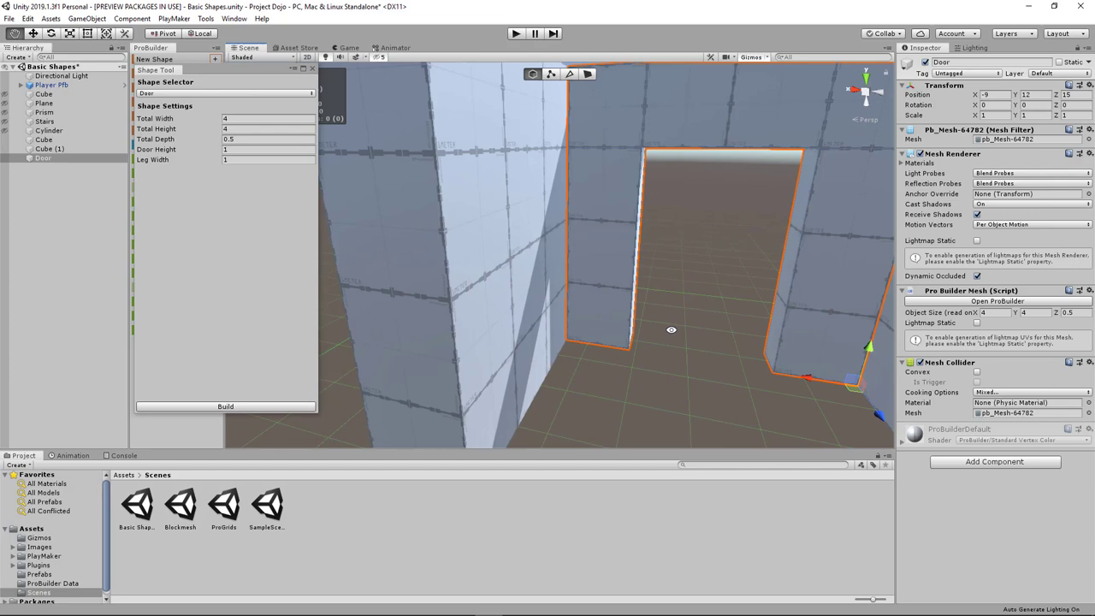
middle_click_drag(670, 330, 658, 338)
right_click_drag(658, 338, 690, 286)
- Raise the door between the walls to Y 14 and view it from above the wall
left_click_drag(754, 381, 807, 254)
right_click_drag(807, 254, 790, 279)
middle_click_drag(790, 279, 389, 310)
right_click_drag(388, 310, 625, 127)
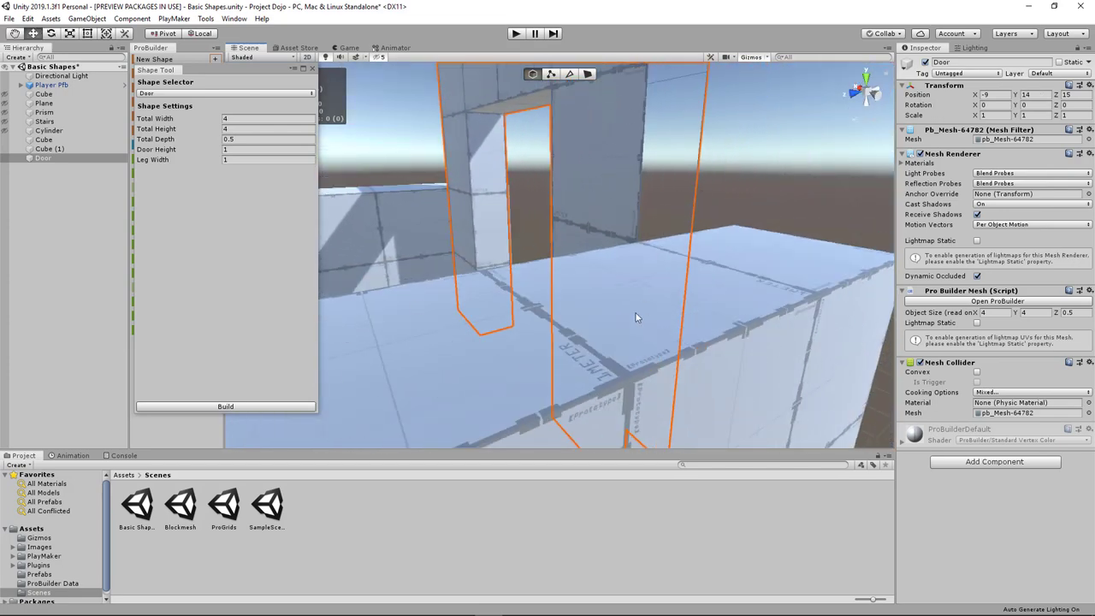
- Lower the door in the gap between the two cube walls to below Y 13
right_click_drag(636, 317, 754, 322)
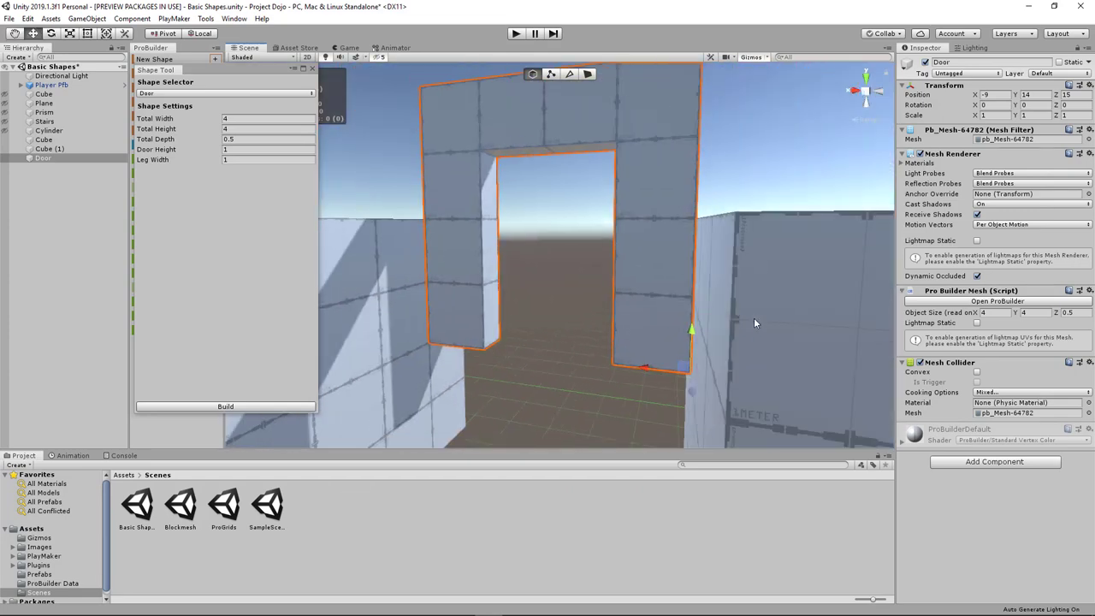
left_click_drag(689, 329, 680, 378)
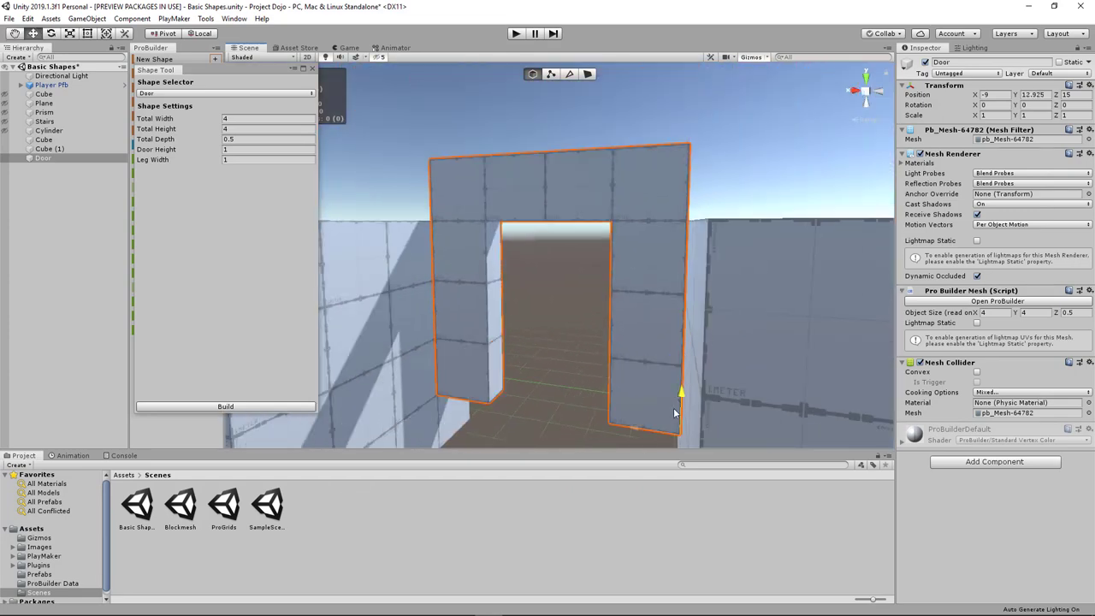
left_click_drag(672, 428, 673, 431)
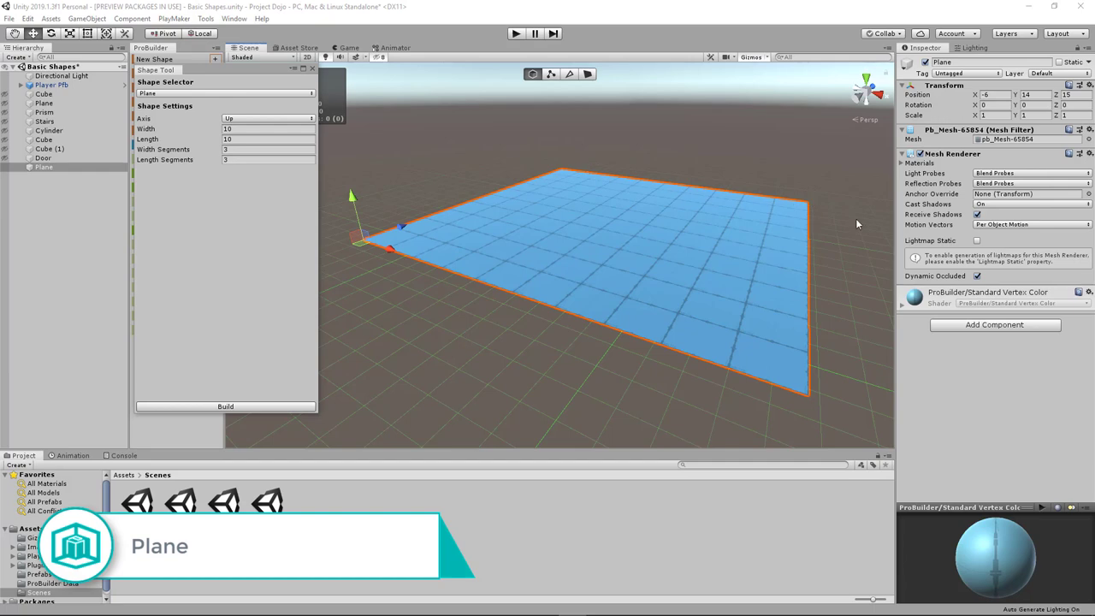
- View the plane preview from above and set its width to 12.88 and length to 4.82
left_click(867, 84)
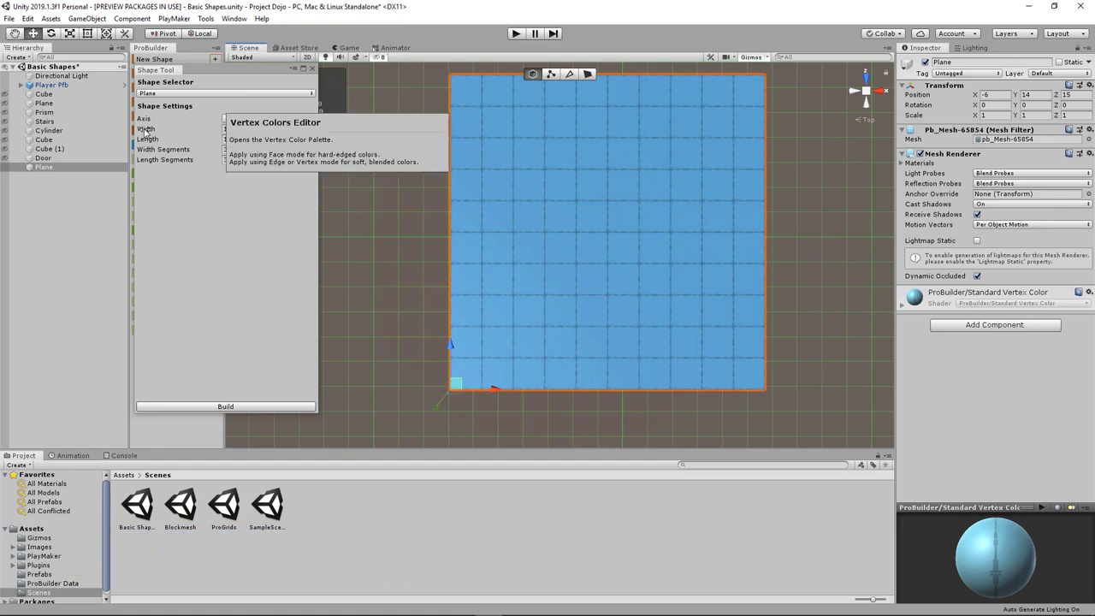
left_click_drag(146, 130, 122, 148)
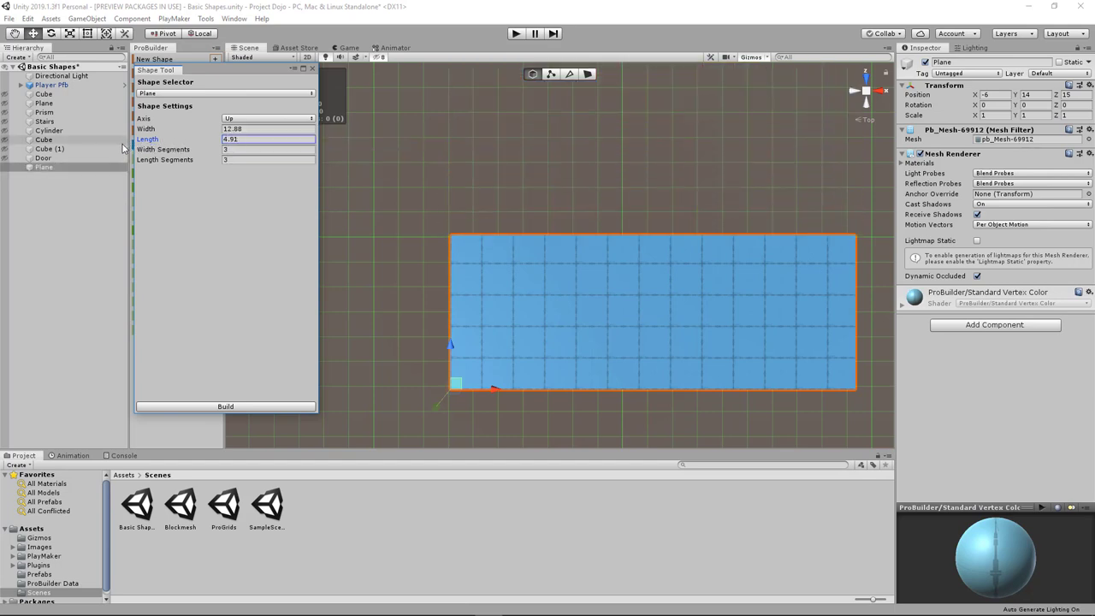
scroll(692, 255, "up", 2)
middle_click_drag(709, 287, 699, 240)
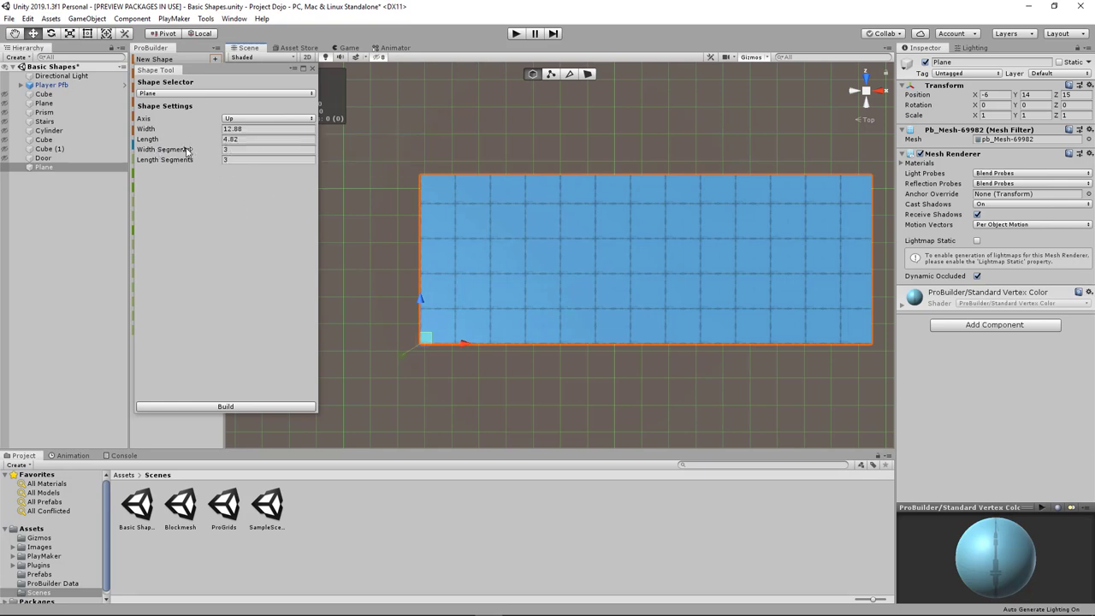
- Set the plane's width segments to 58, build the plane and check its subdivided surface in perspective
left_click_drag(186, 148, 168, 149)
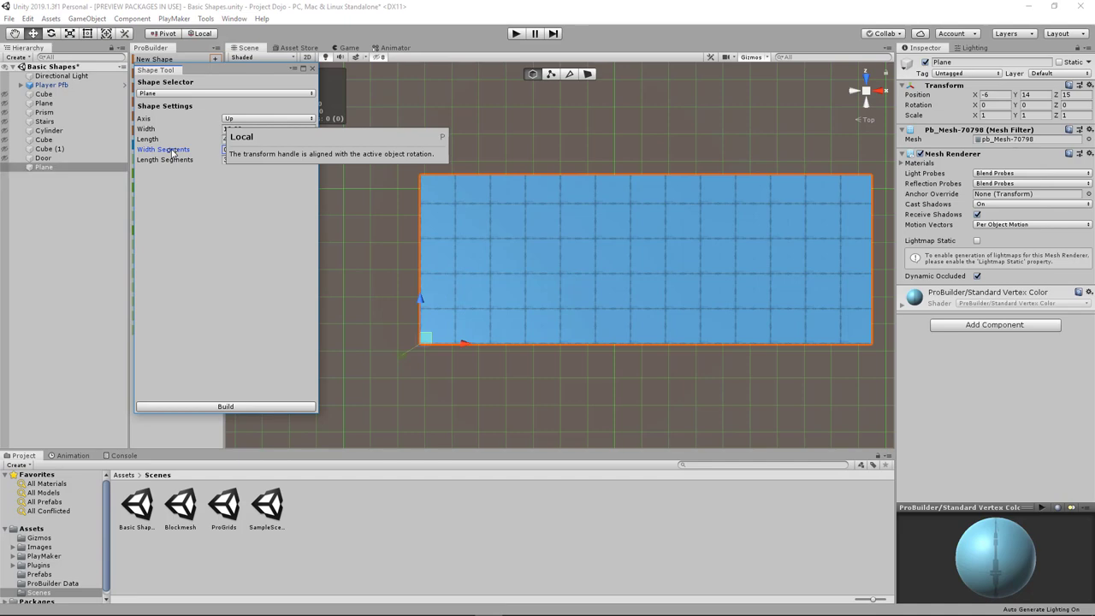
left_click_drag(601, 301, 479, 265, "alt")
left_click_drag(178, 151, 227, 157)
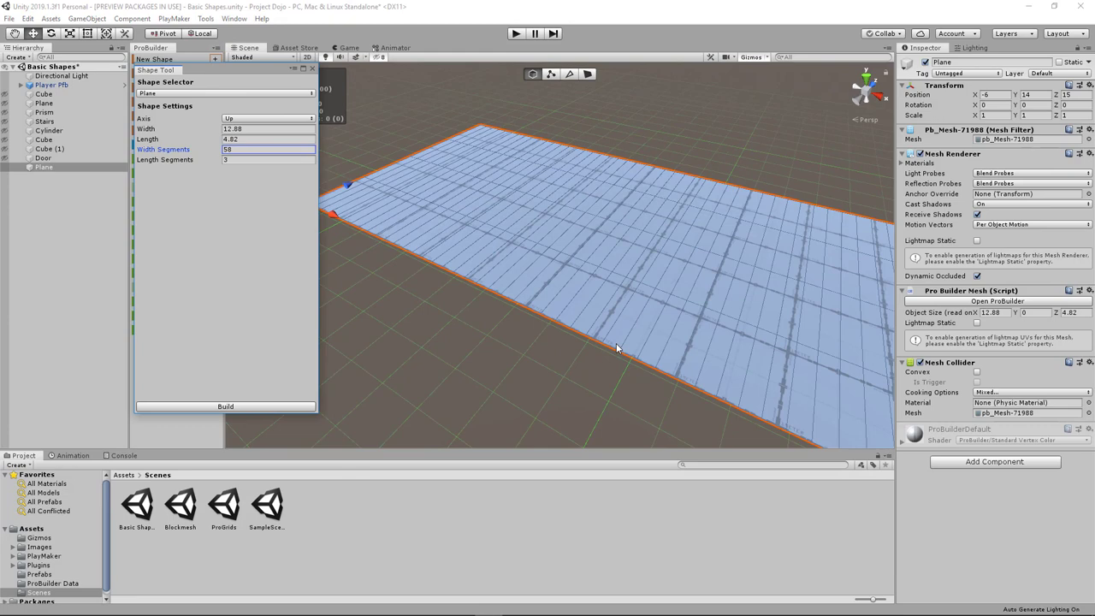
scroll(599, 334, "up", 3)
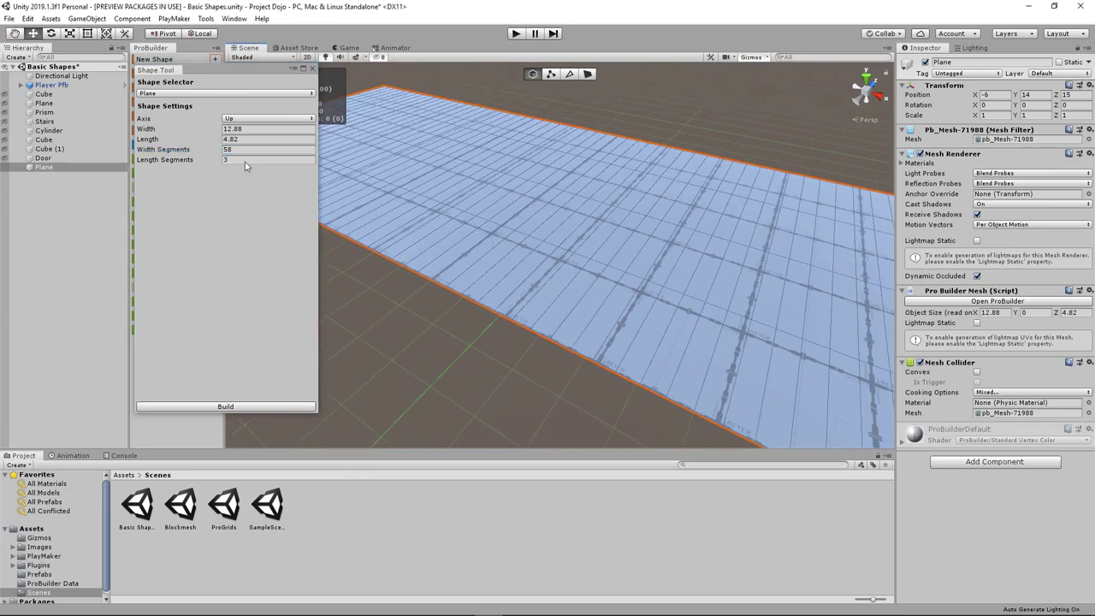
scroll(768, 267, "down", 5)
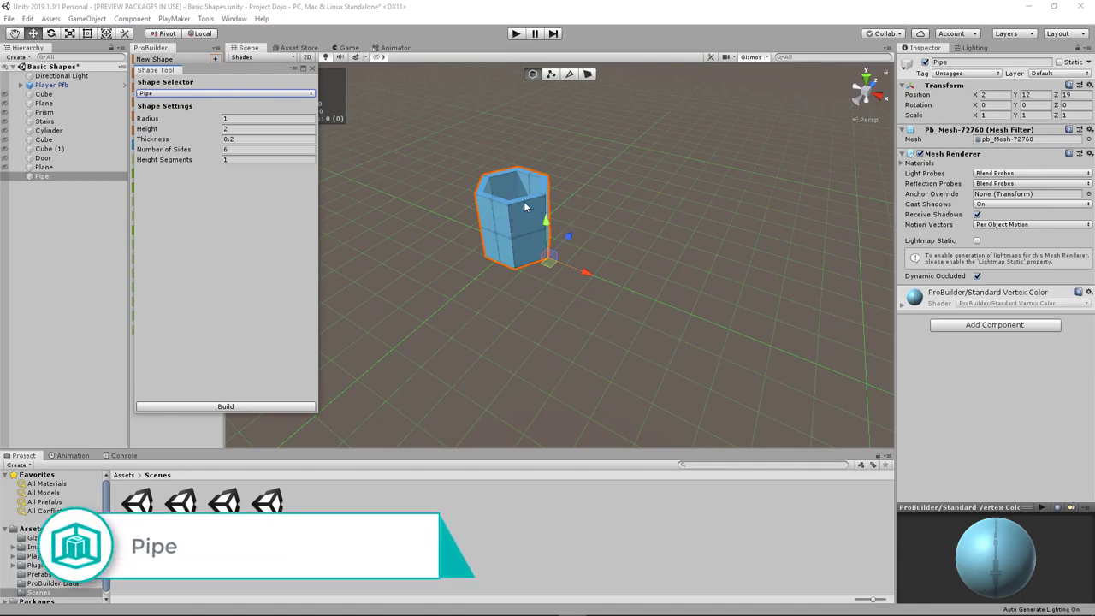
- Set the pipe preview's radius to 1.37, height to 3.55 and thickness to 0.71
scroll(524, 206, "up", 3)
middle_click_drag(561, 221, 661, 276)
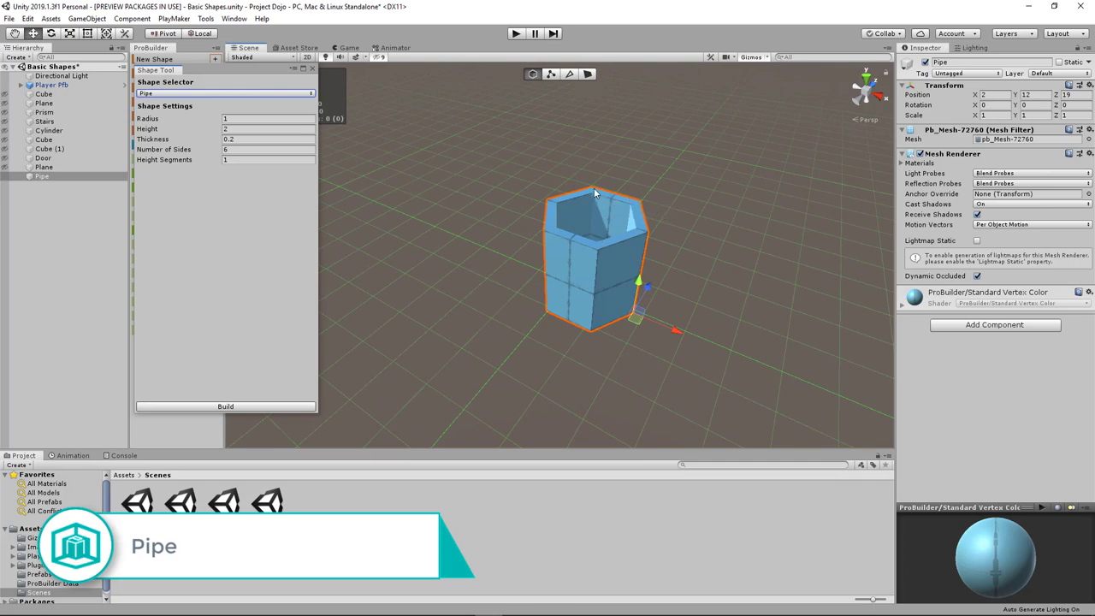
scroll(662, 210, "up", 3)
middle_click_drag(662, 210, 642, 293)
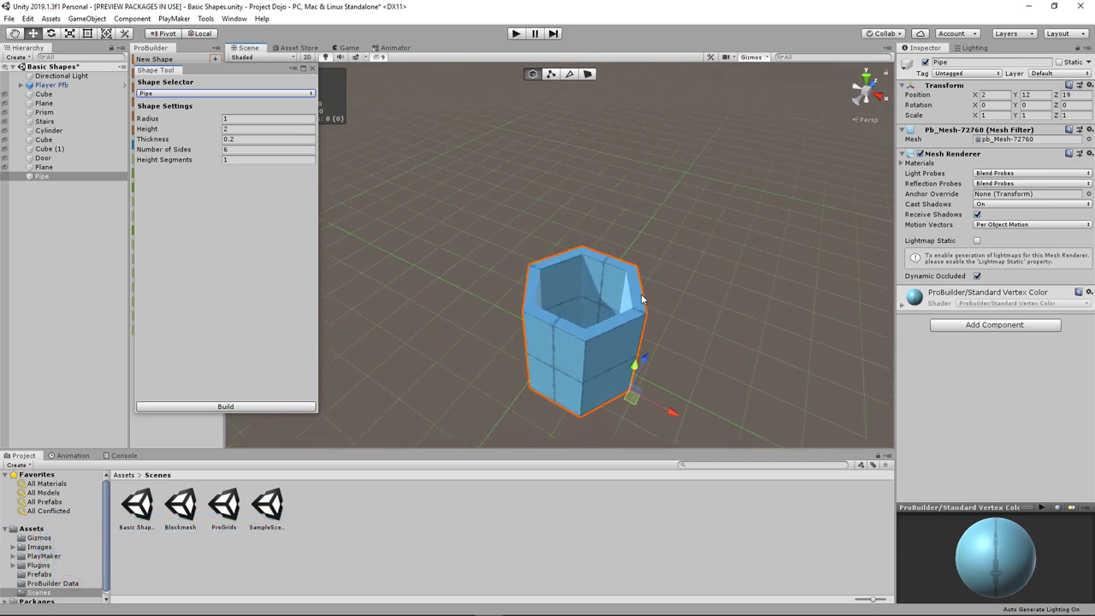
left_click_drag(640, 293, 565, 272, "alt")
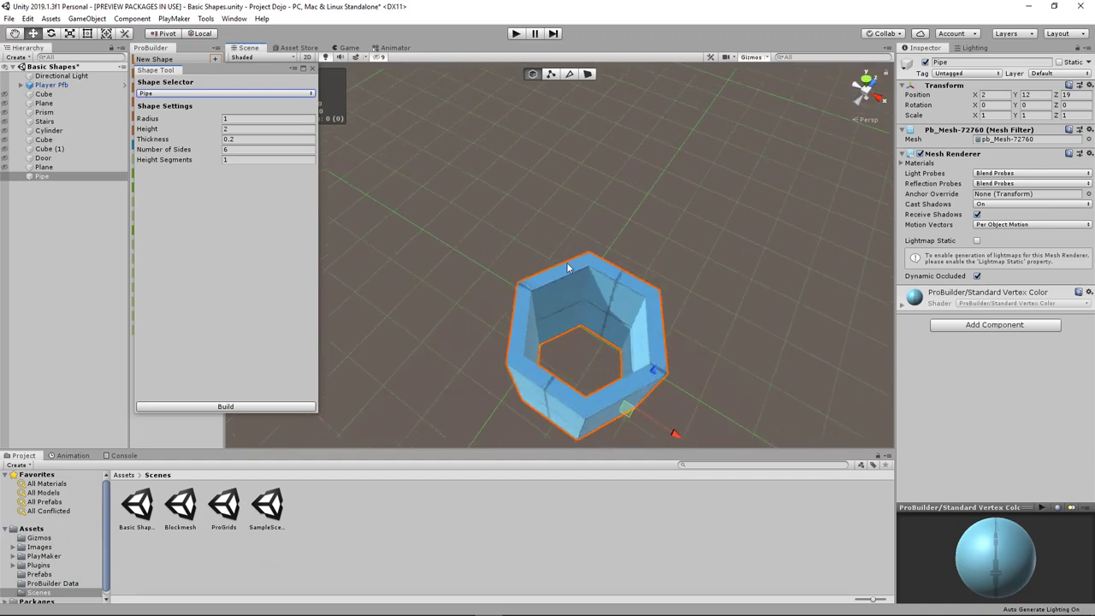
left_click_drag(621, 332, 638, 296, "alt")
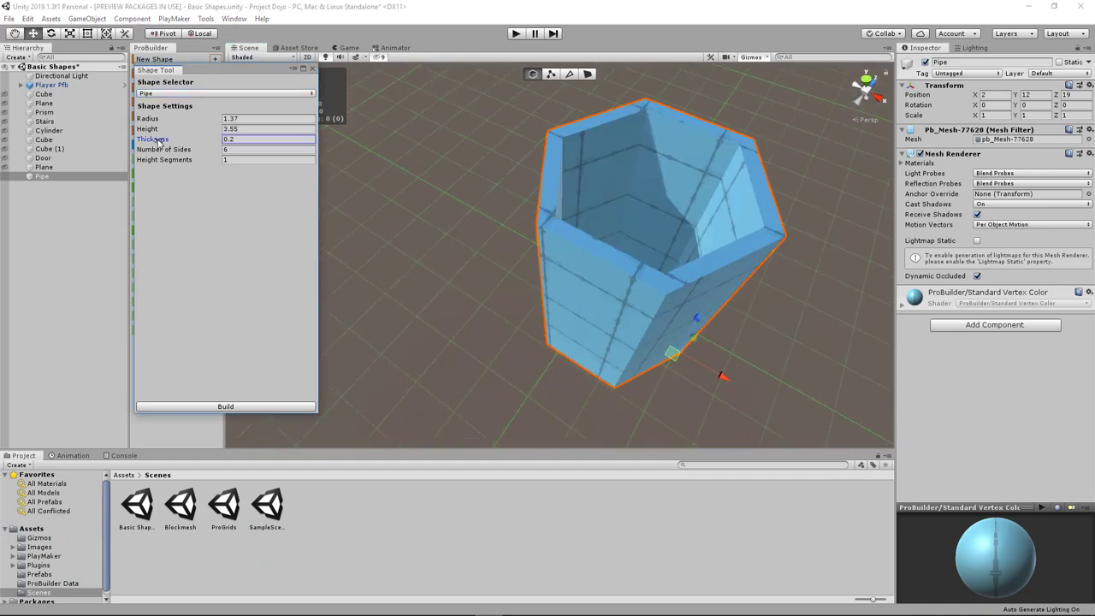
left_click_drag(154, 141, 171, 141)
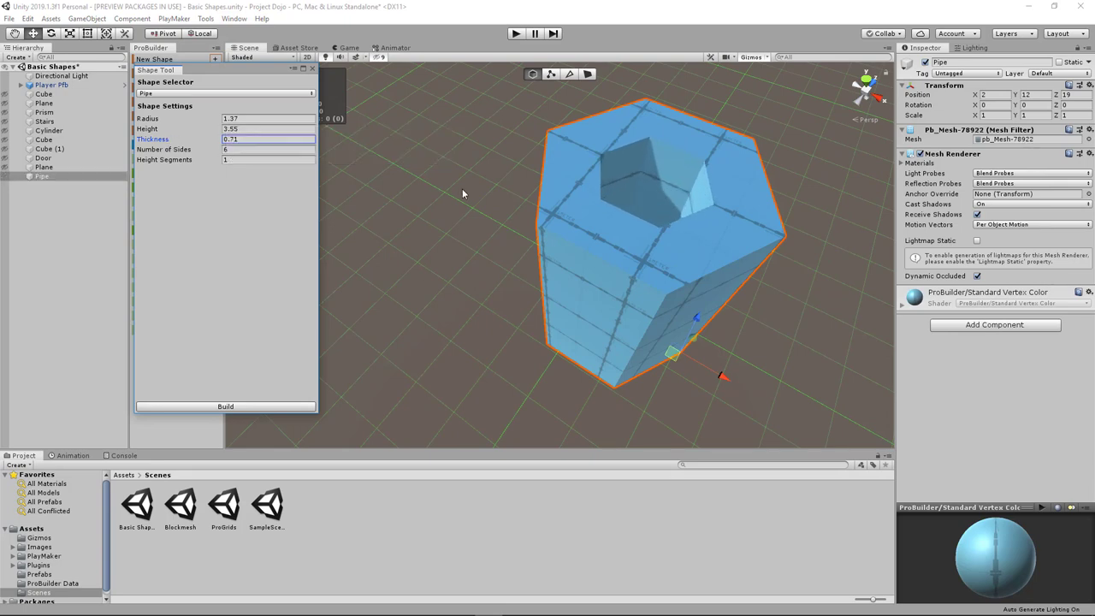
scroll(462, 188, "up", 5)
scroll(587, 269, "down", 5)
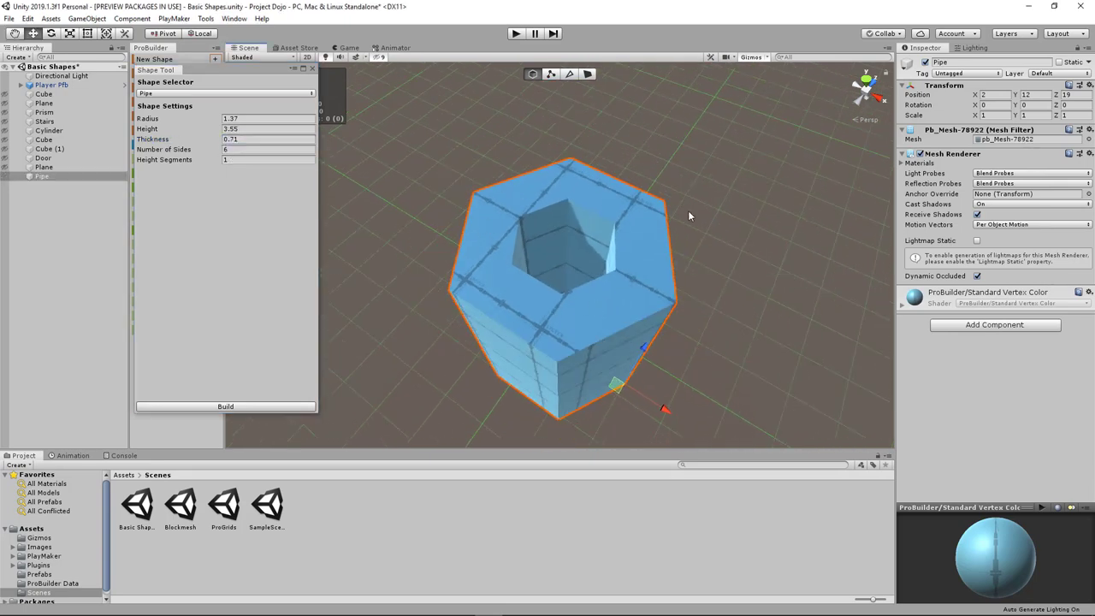
- Try the pipe preview with 3 sides and with 4 sides
scroll(569, 336, "up", 6)
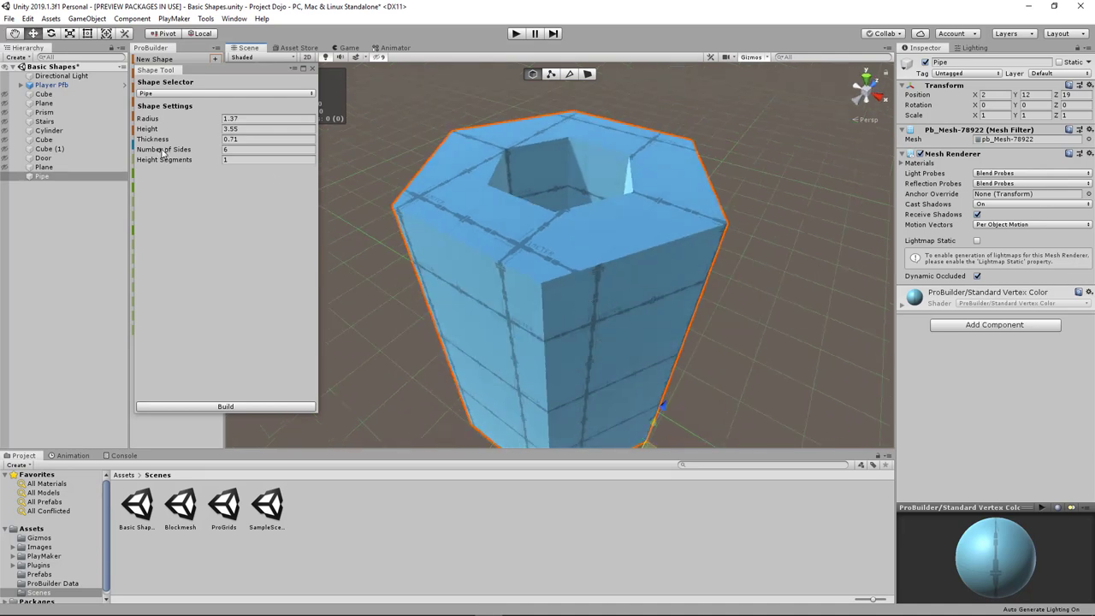
left_click_drag(174, 153, 168, 155)
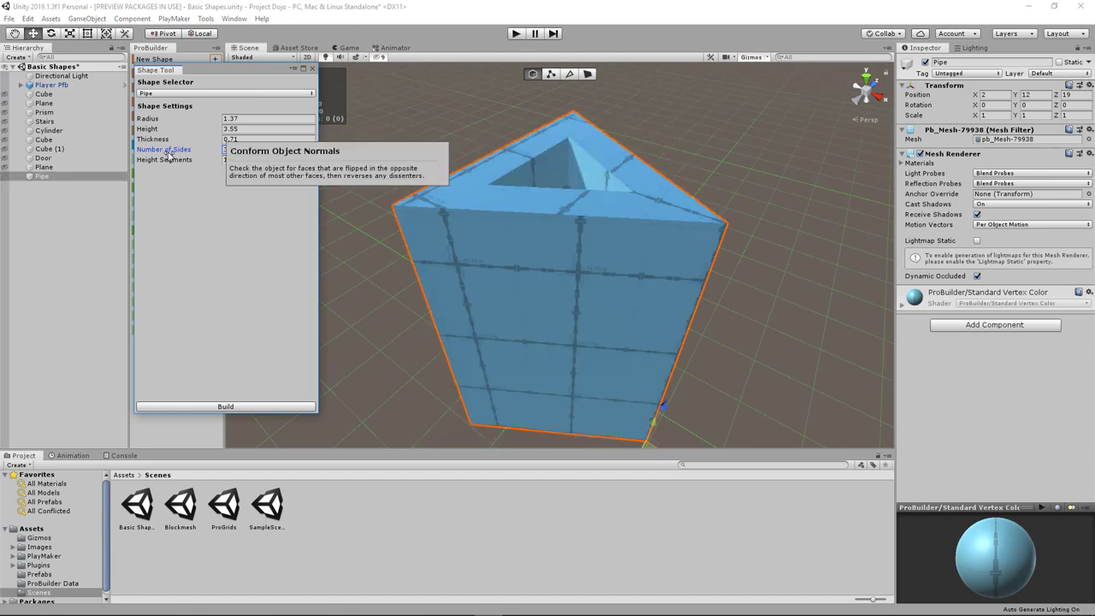
left_click(229, 150)
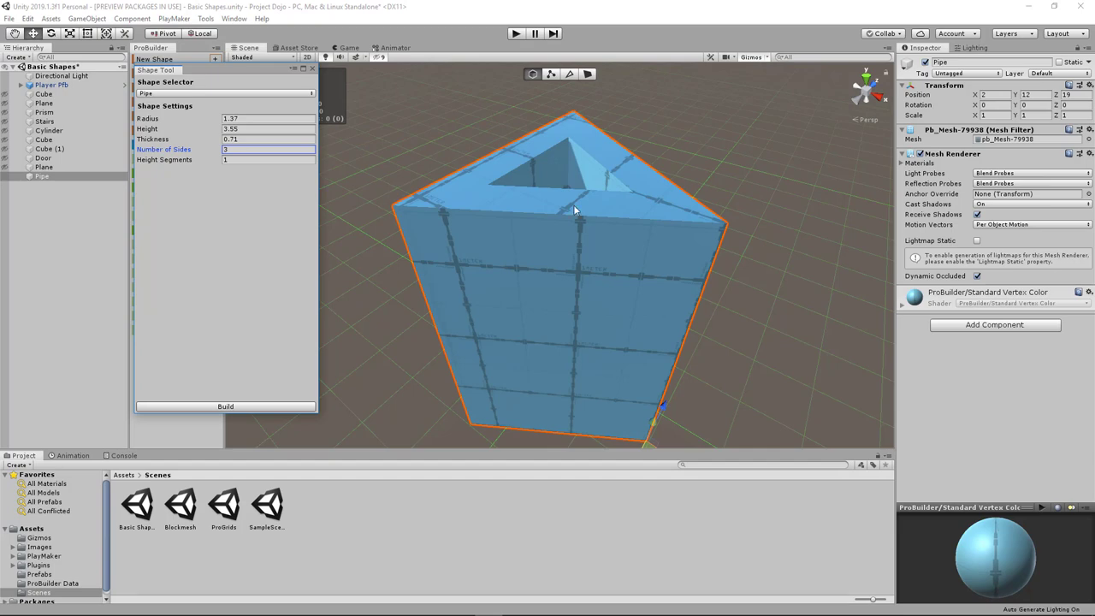
left_click_drag(181, 150, 183, 152)
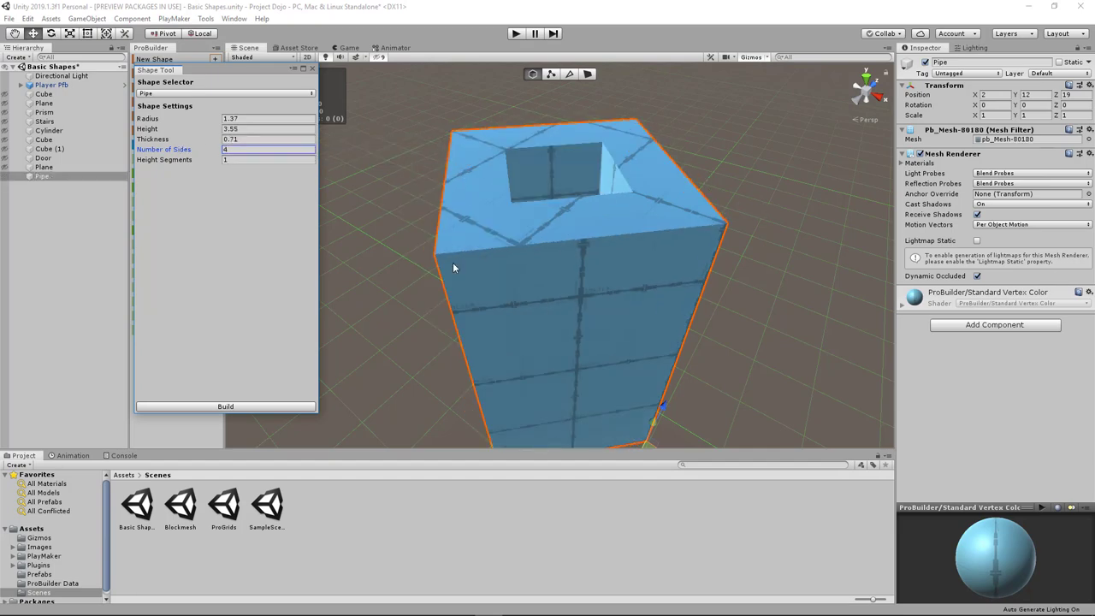
- Examine the four-sided pipe preview from above, looking down into its square opening
scroll(662, 249, "up", 4)
scroll(663, 250, "down", 5)
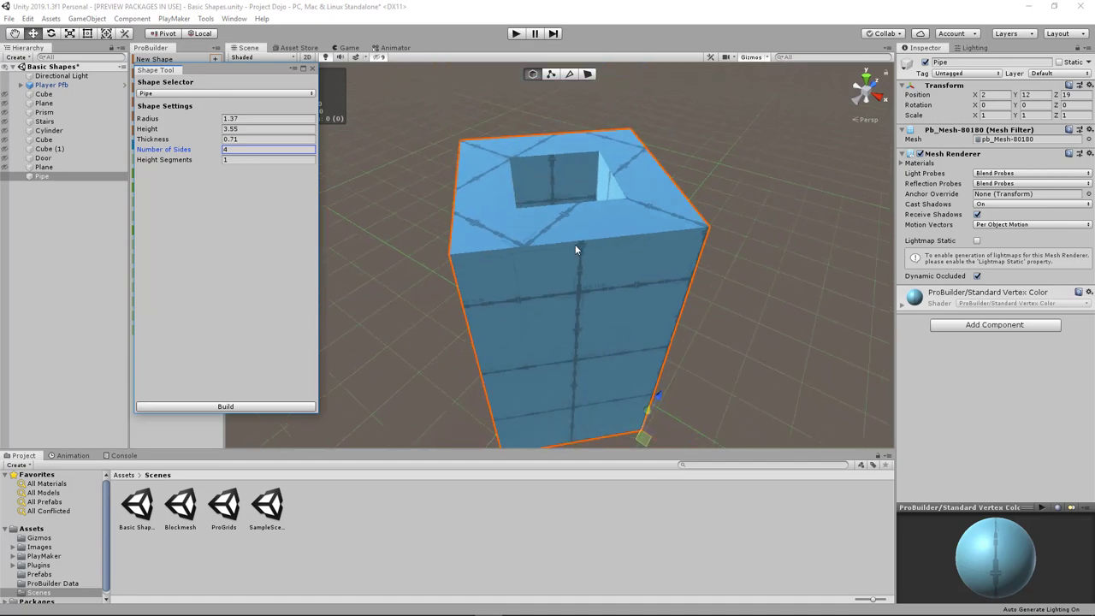
left_click_drag(575, 244, 655, 376, "alt")
scroll(688, 282, "up", 4)
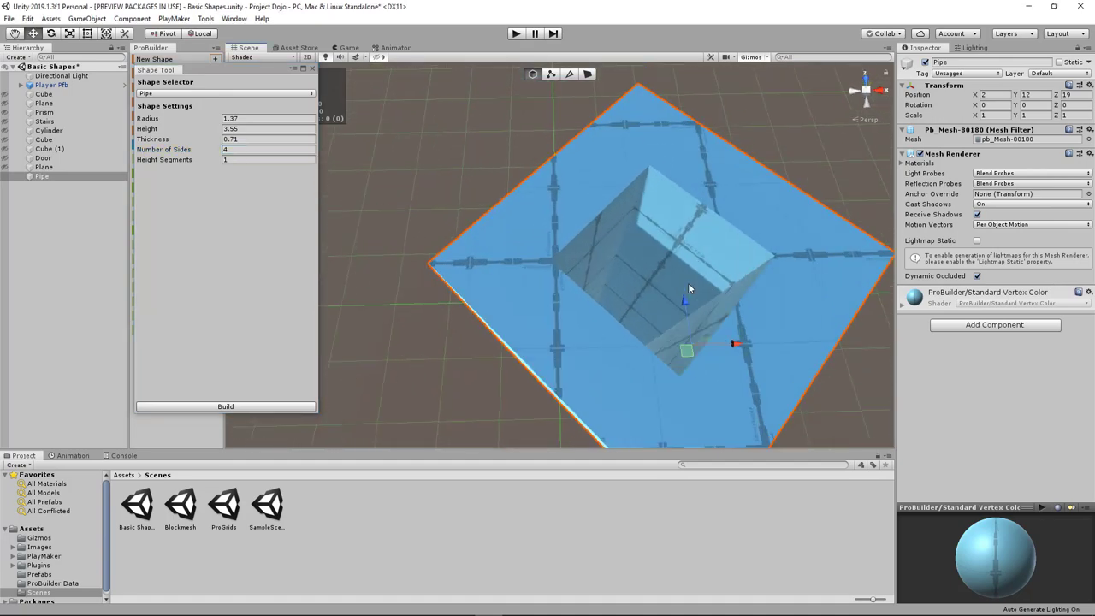
left_click_drag(688, 283, 615, 254, "alt")
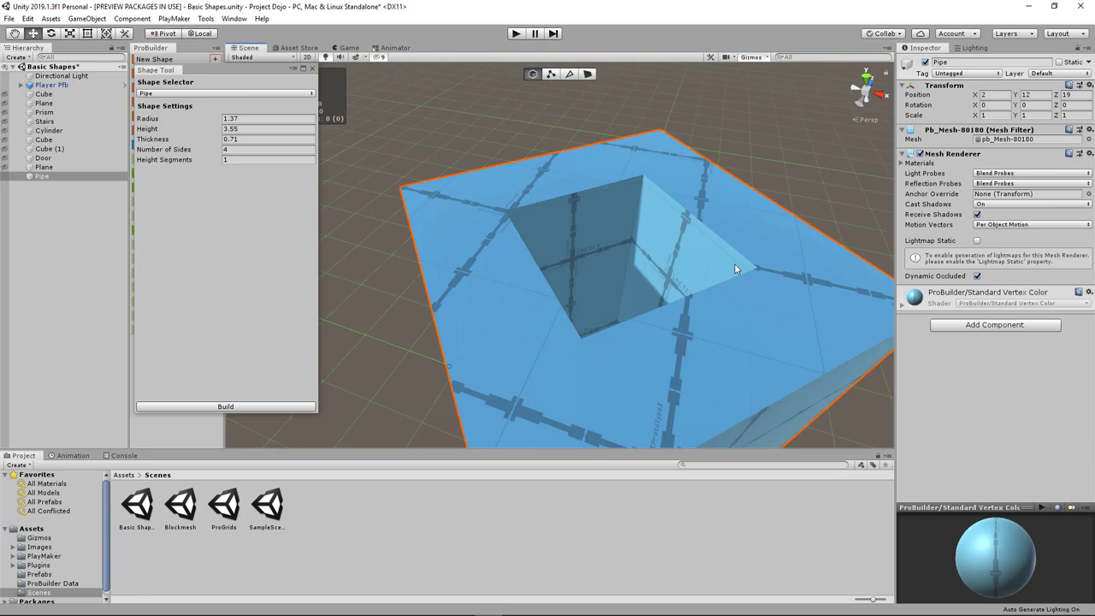
- Reshape the pipe into a wide, low ring with radius 2.73, height 1.49, thickness 0.1 and 10 sides
left_click_drag(734, 268, 636, 241, "alt")
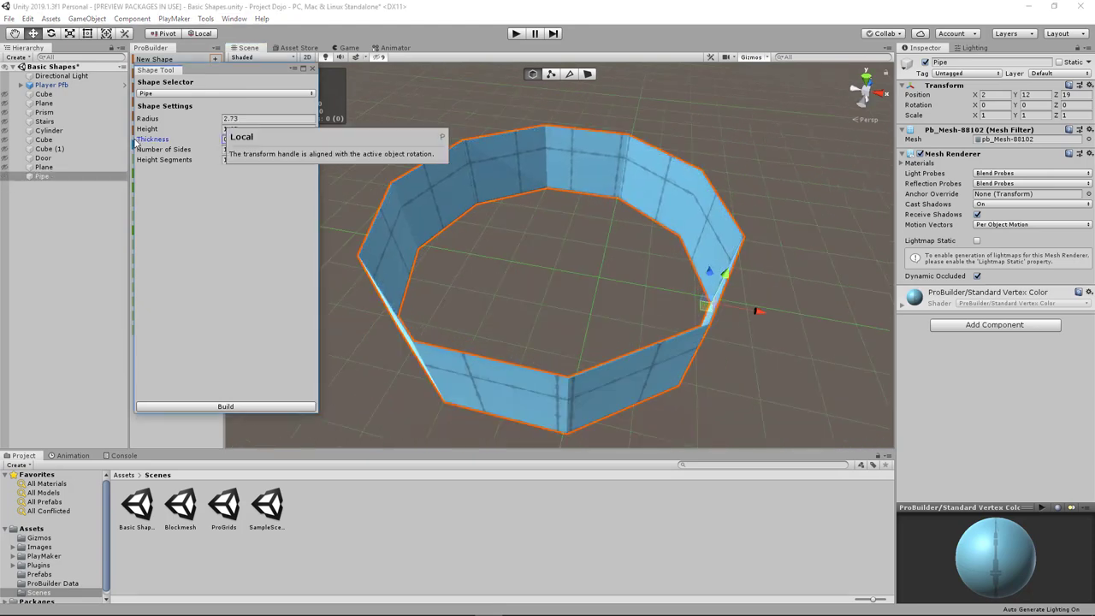
left_click_drag(135, 139, 137, 140)
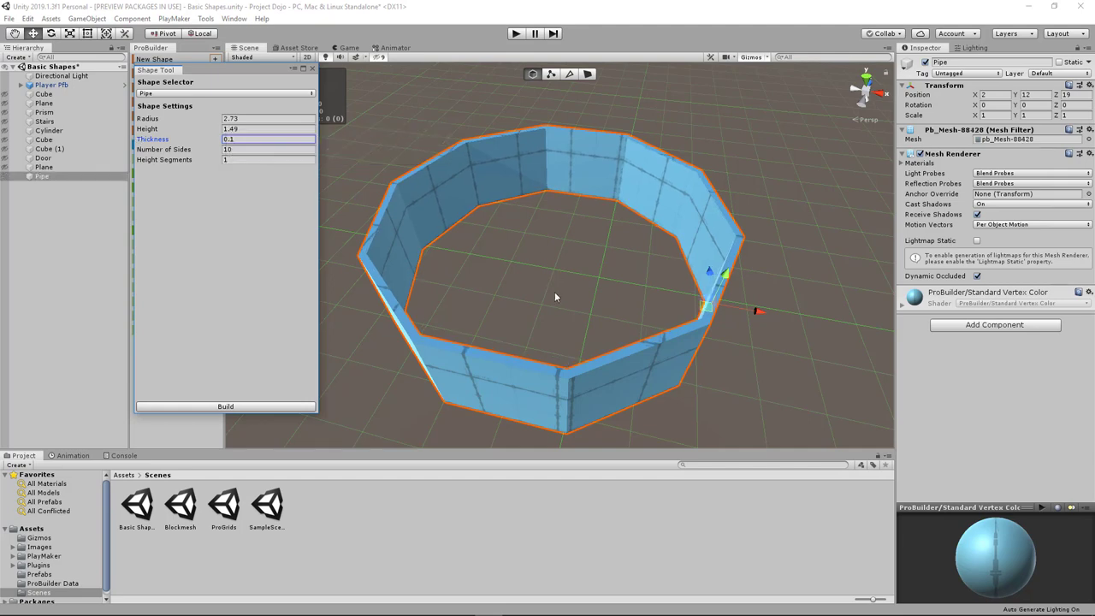
scroll(555, 296, "down", 4)
left_click_drag(474, 323, 470, 279, "alt")
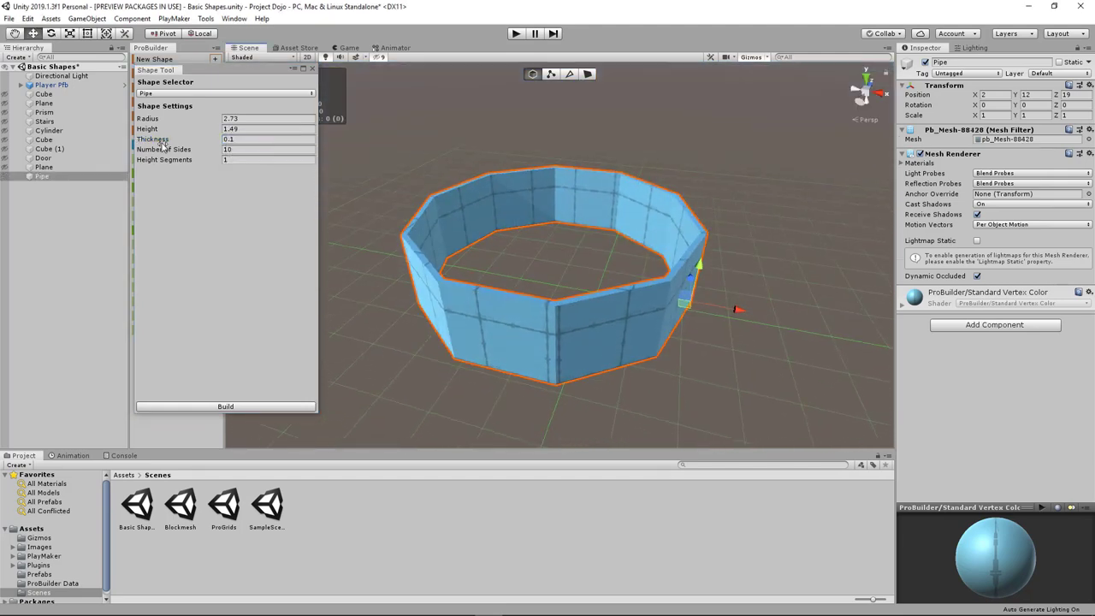
left_click_drag(163, 145, 287, 218)
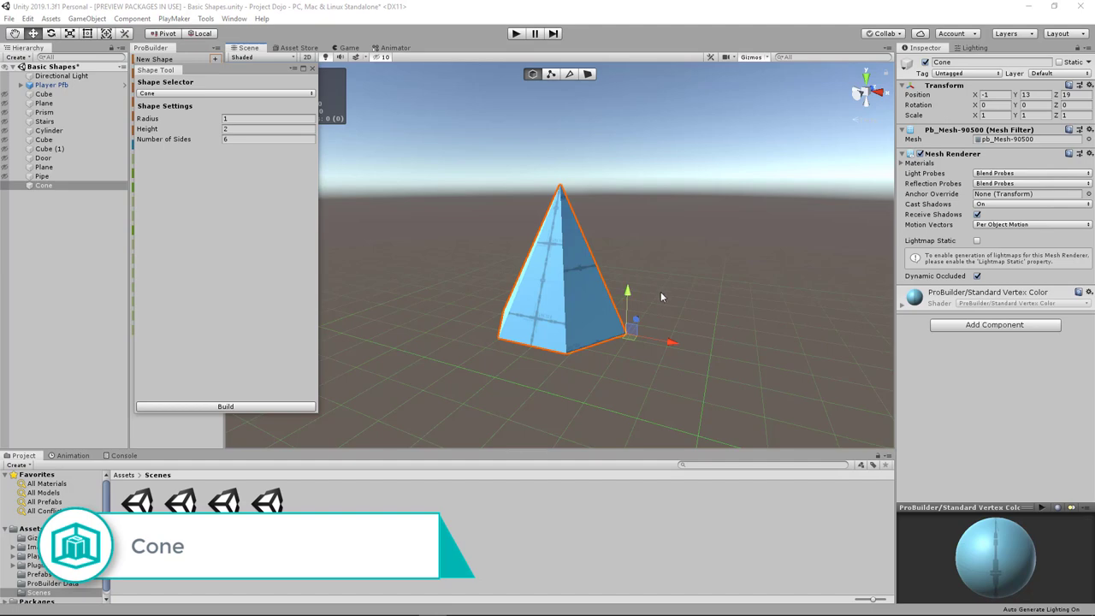
- Set the cone preview's radius to 1.75 and its height to 4.84
scroll(641, 293, "up", 2)
left_click_drag(684, 334, 413, 204, "alt")
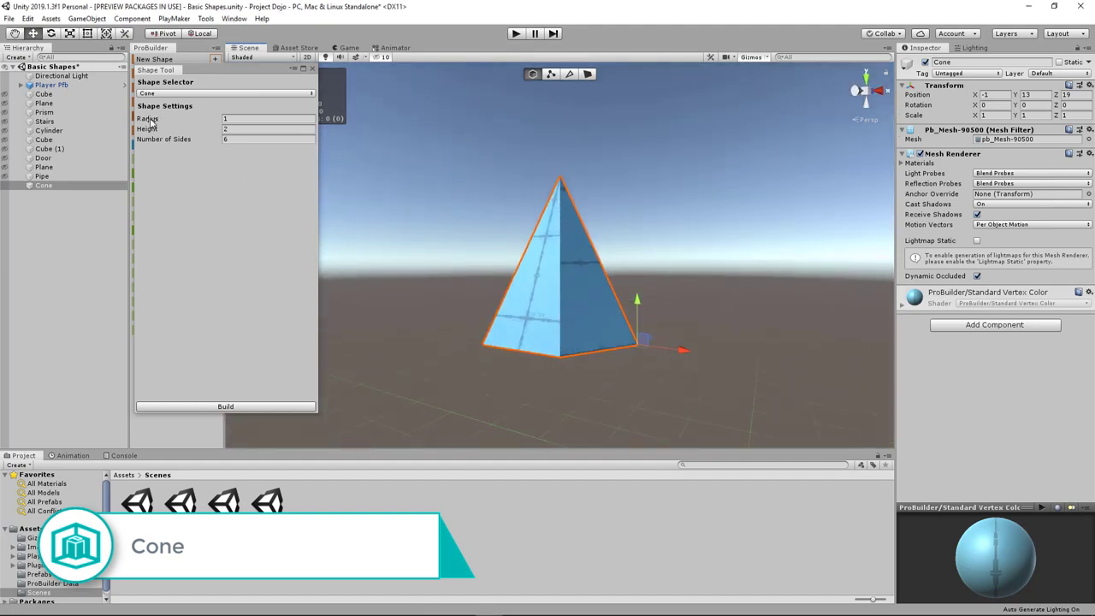
left_click_drag(150, 121, 165, 121)
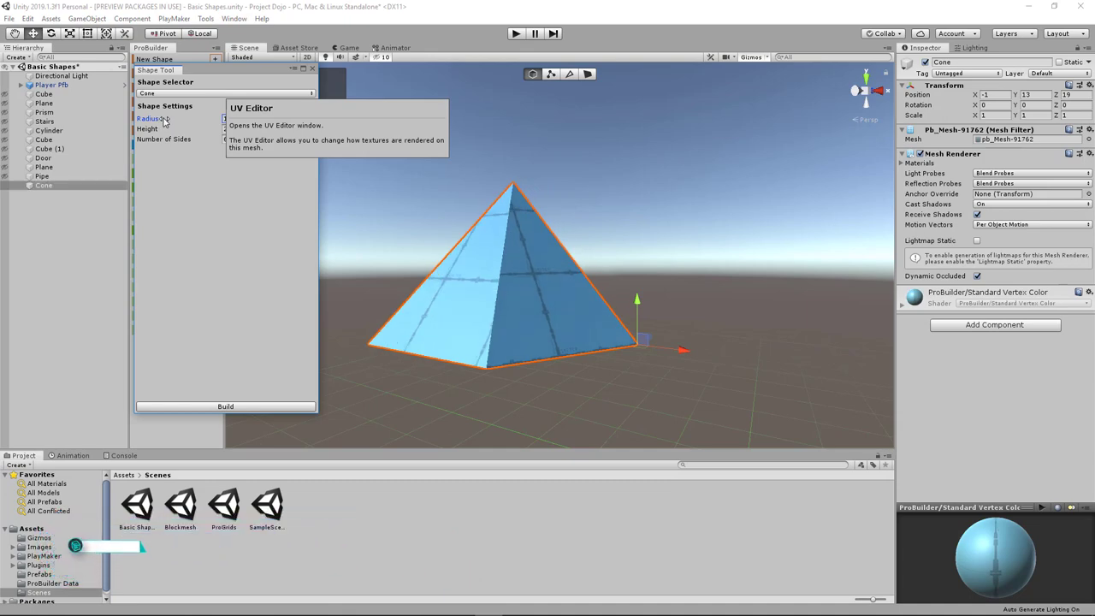
scroll(602, 265, "down", 7)
left_click_drag(602, 265, 659, 423, "alt")
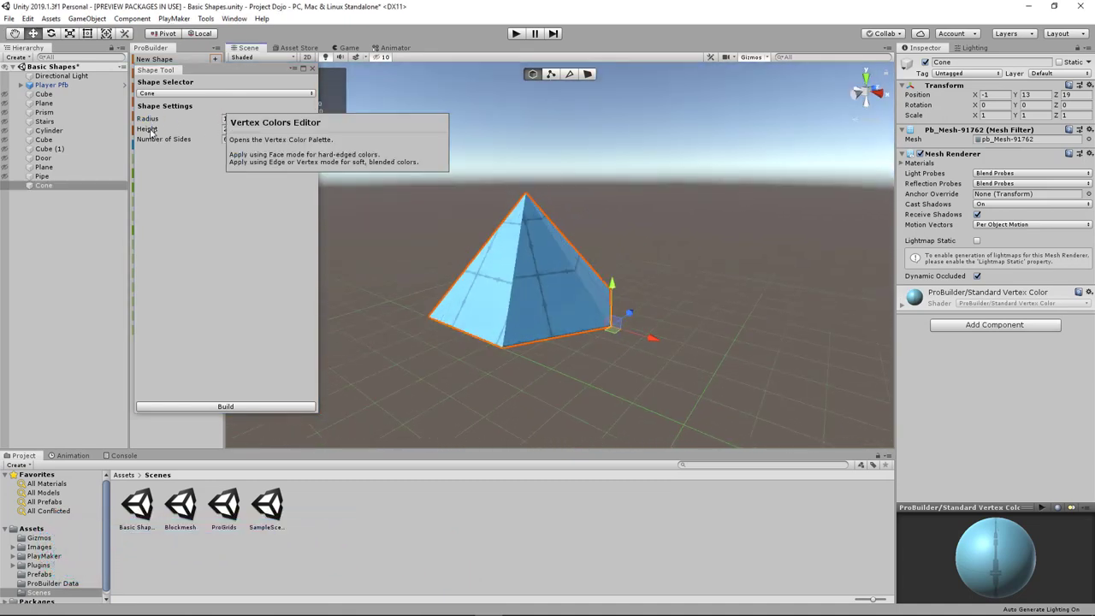
left_click_drag(150, 131, 207, 138)
scroll(548, 238, "down", 4)
middle_click_drag(581, 248, 622, 318)
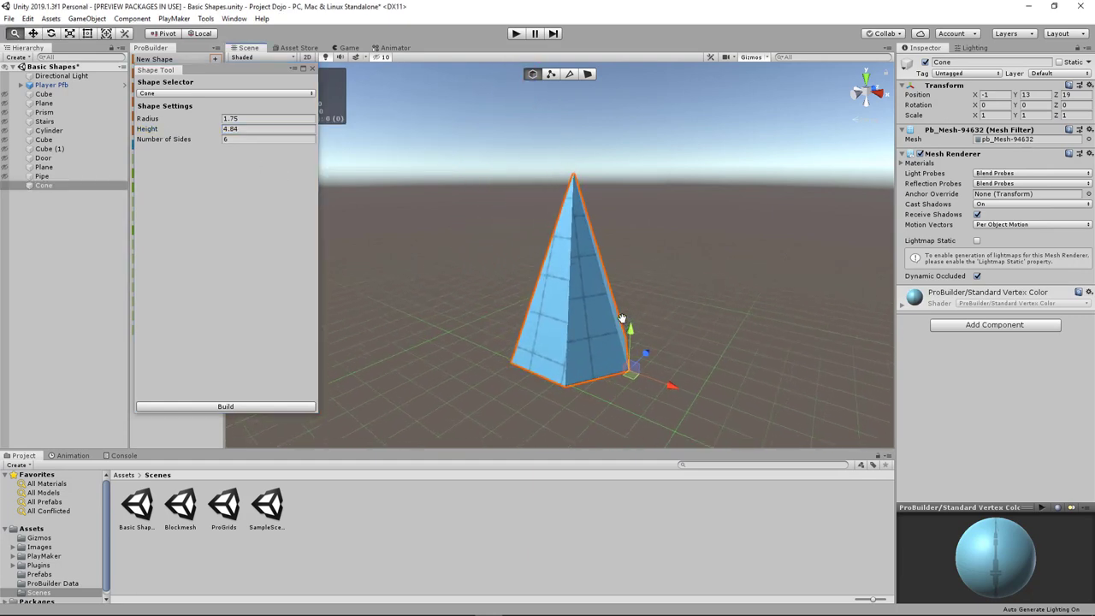
scroll(577, 393, "up", 1)
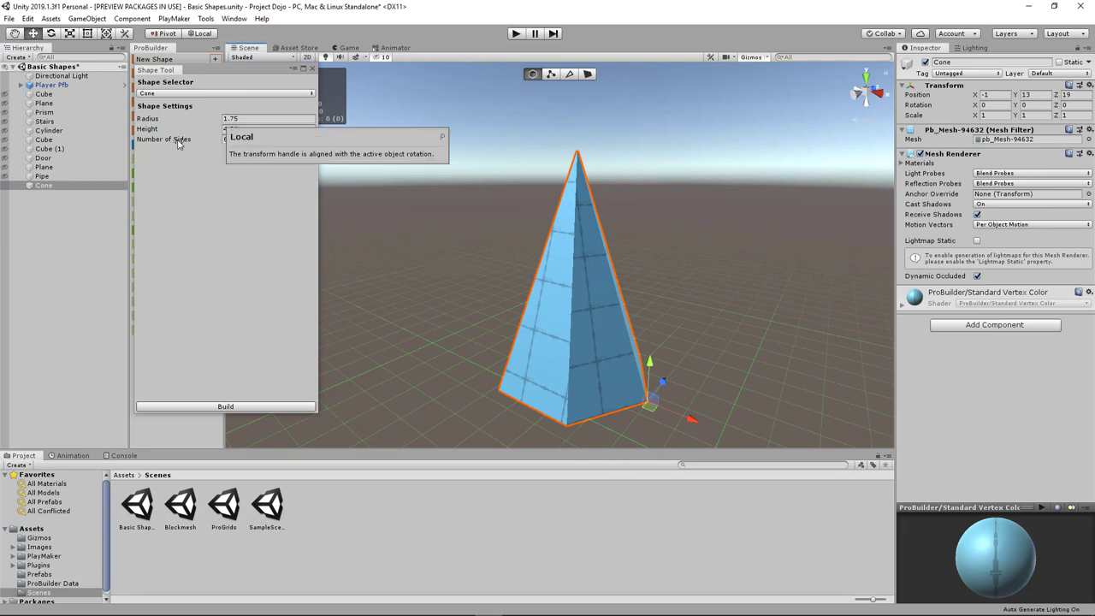
- Set the cone's number of sides to 12 and check its rounder form from near ground level
left_click_drag(184, 144, 177, 148)
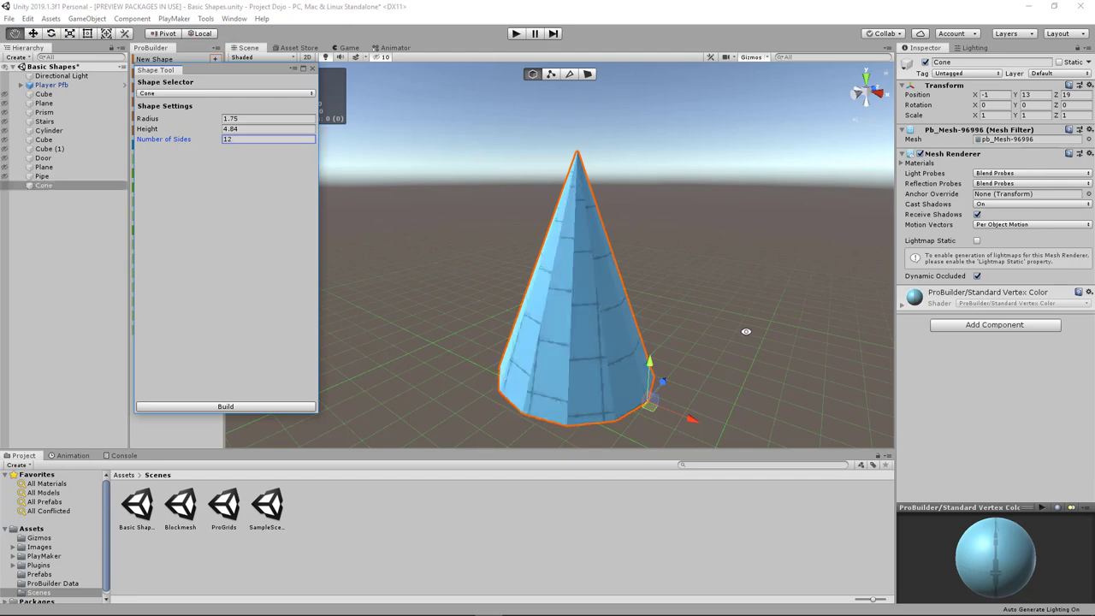
left_click_drag(746, 330, 741, 287, "alt")
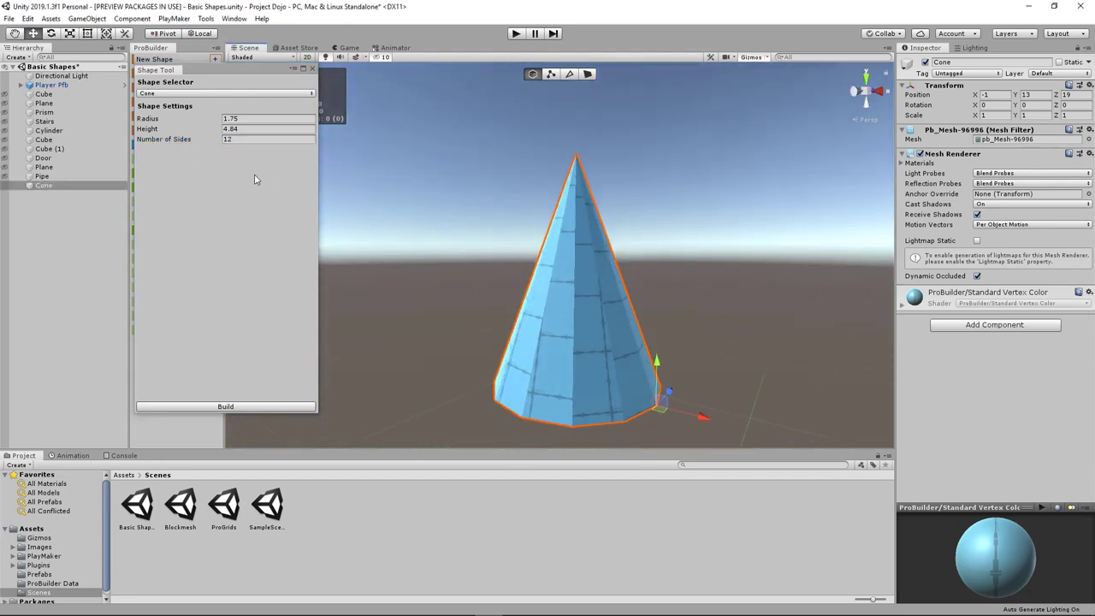
left_click_drag(185, 146, 175, 143)
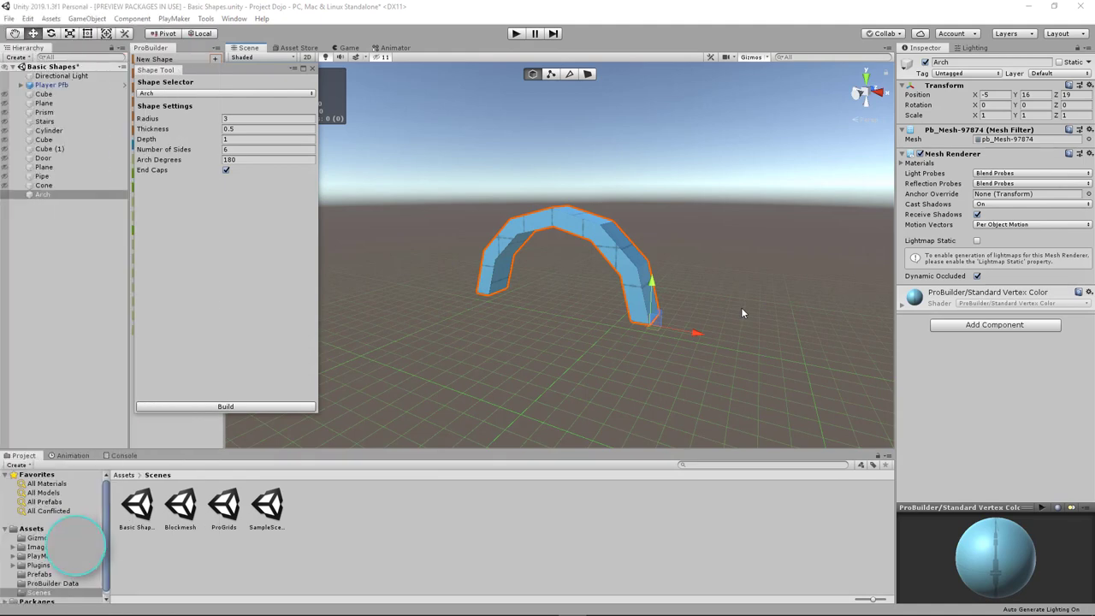
- Set the arch's degrees to 360 and inspect the closed six-sided ring from the front and side
scroll(741, 306, "up", 3)
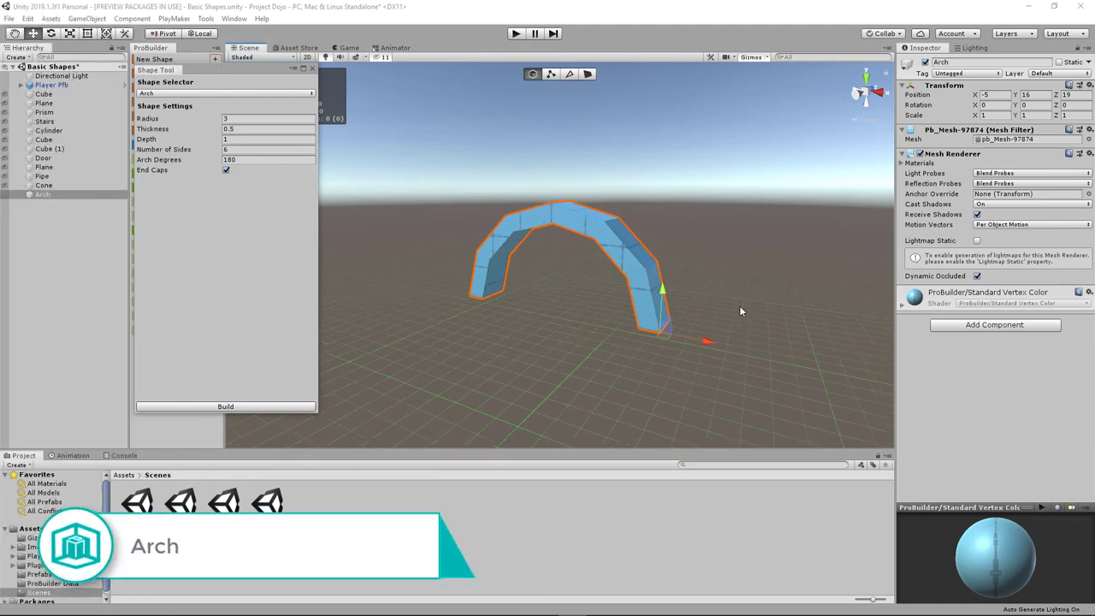
left_click_drag(747, 292, 669, 296, "alt")
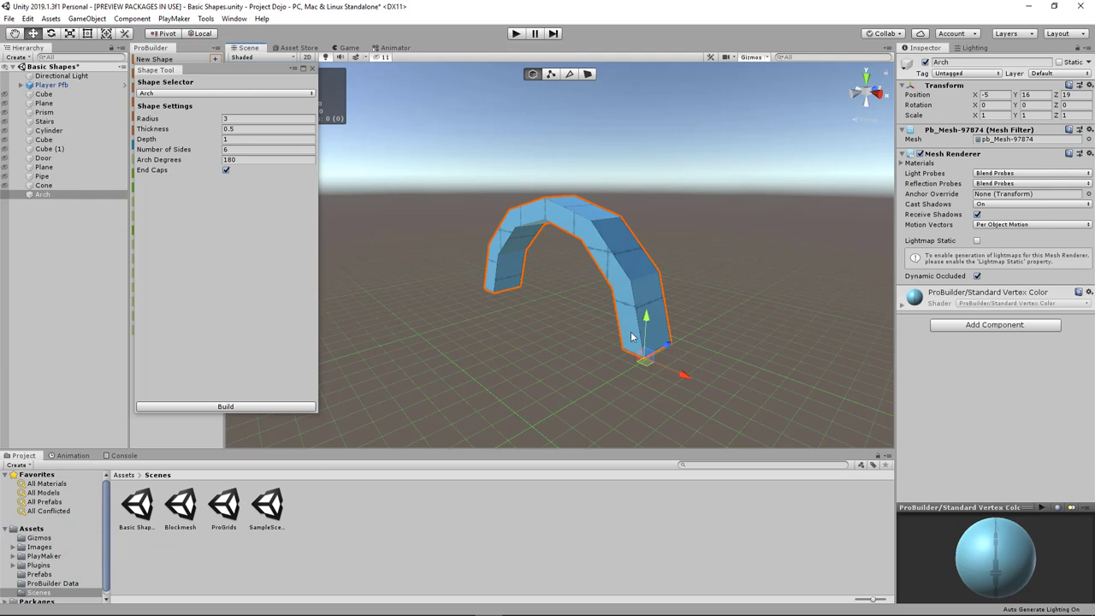
scroll(632, 337, "up", 2)
left_click_drag(633, 337, 566, 274, "alt")
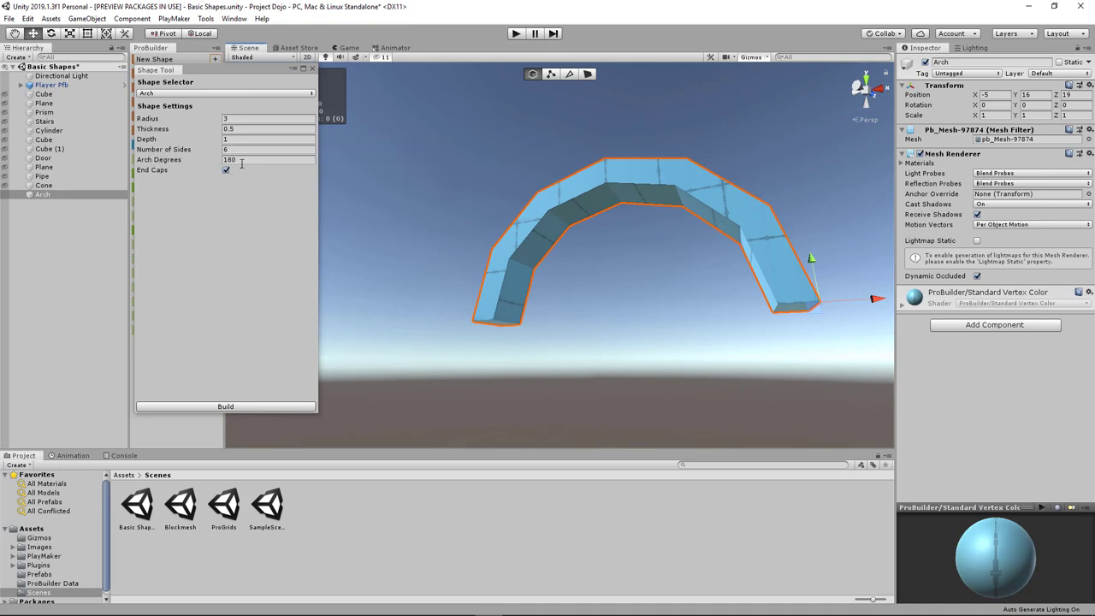
left_click_drag(177, 163, 301, 171)
left_click(274, 166)
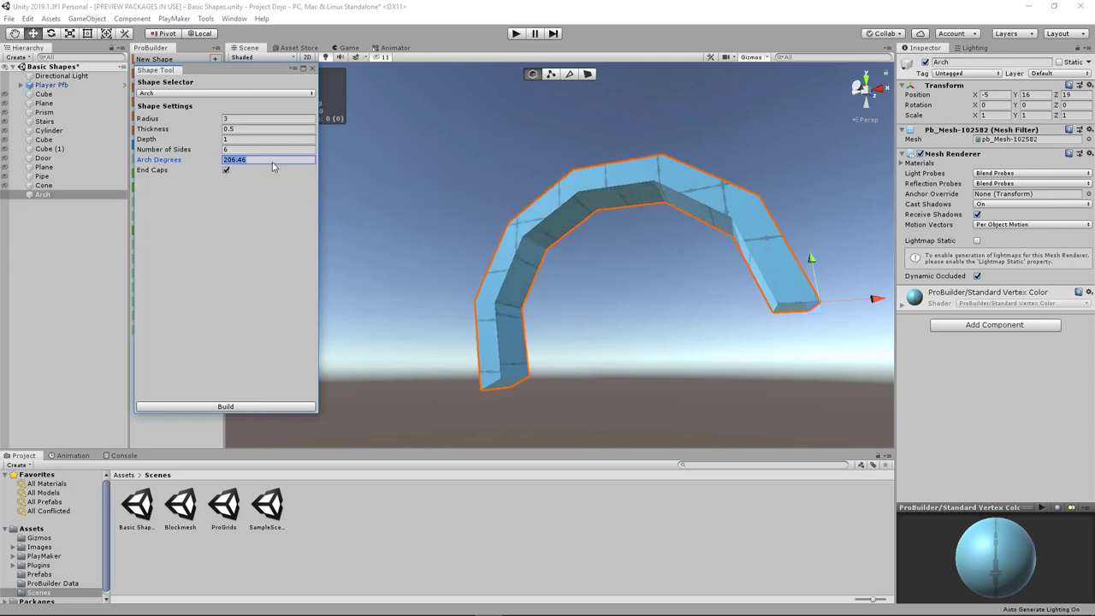
type("0")
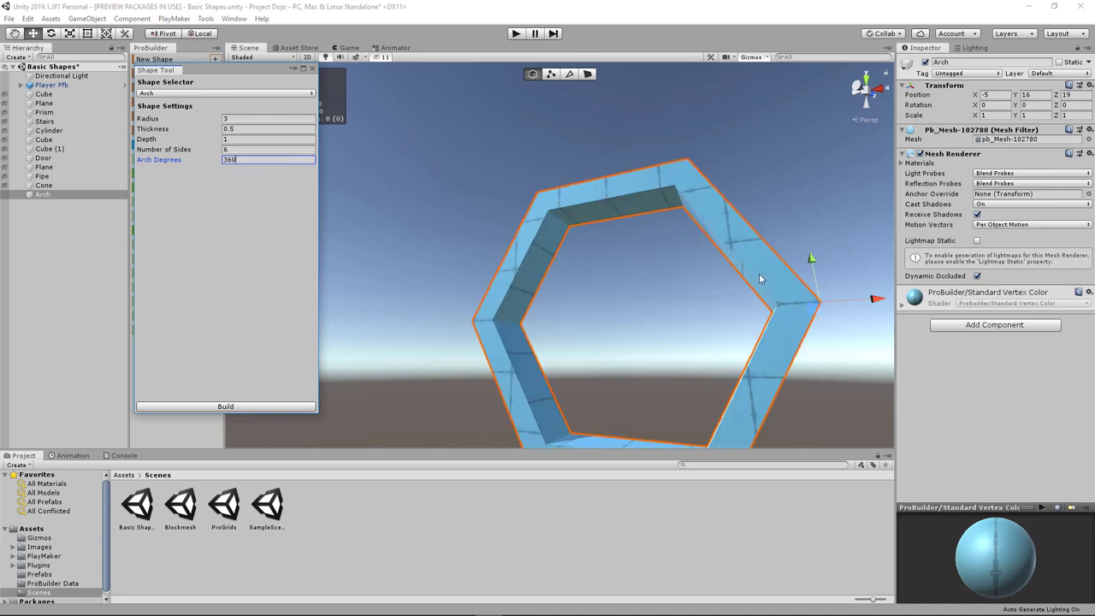
scroll(775, 296, "up", 2)
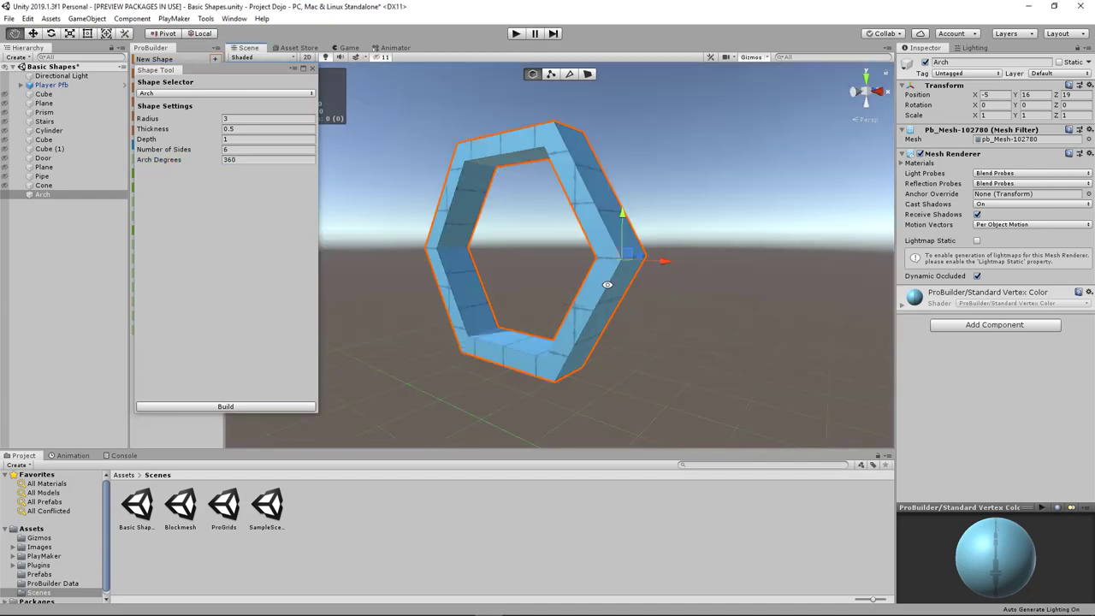
scroll(599, 285, "up", 1)
middle_click_drag(596, 285, 661, 285)
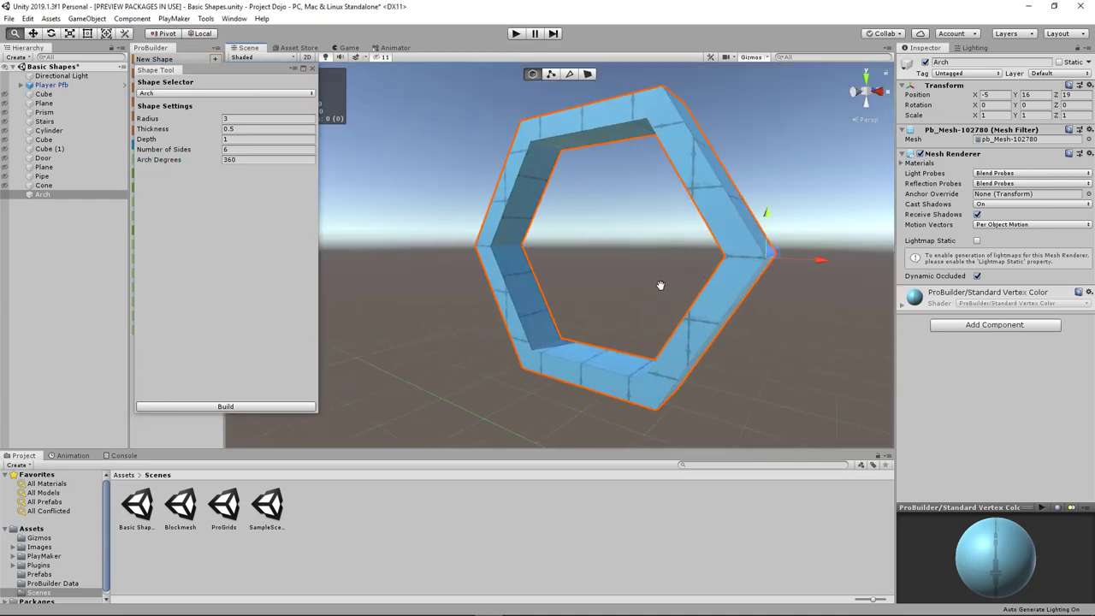
left_click_drag(659, 285, 646, 282, "alt")
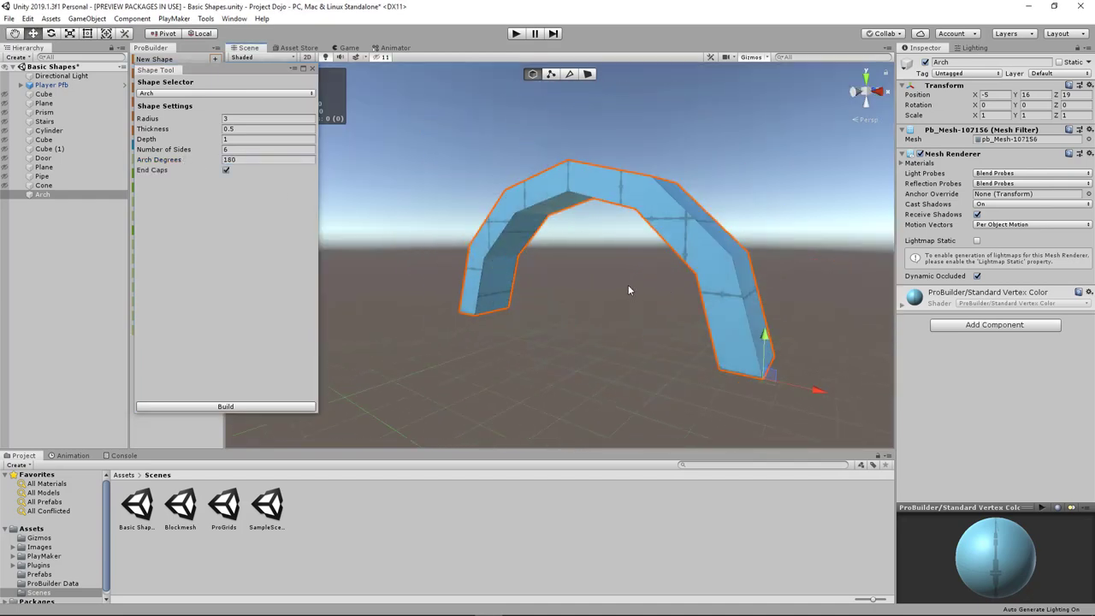
- Set the arch's thickness to 0.6 and stretch its depth to 15.77 to form a long tunnel
left_click_drag(628, 285, 415, 224, "alt")
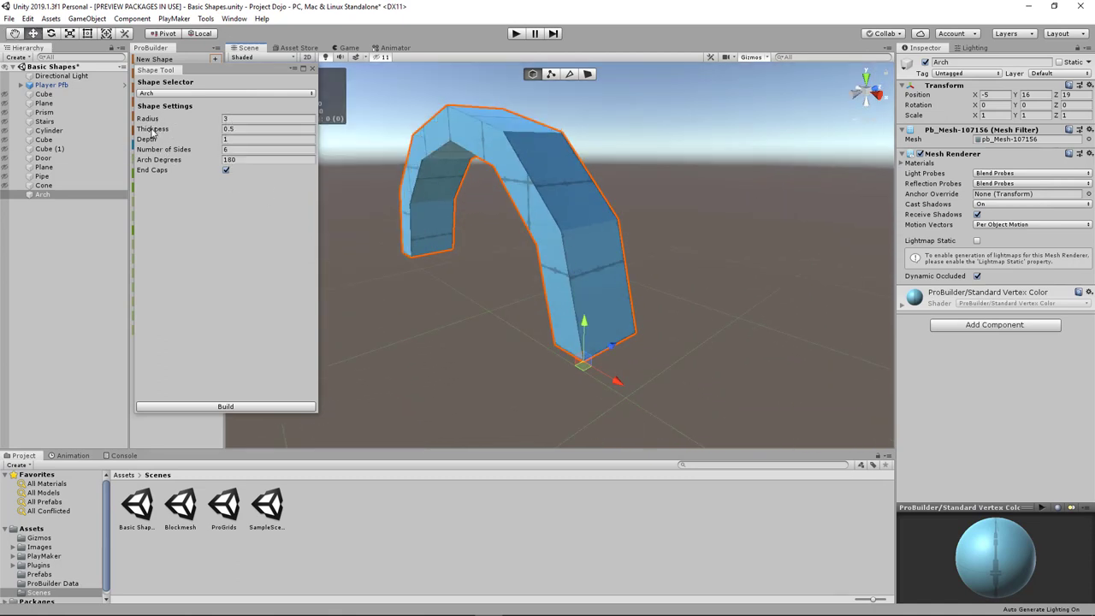
left_click_drag(152, 130, 221, 161)
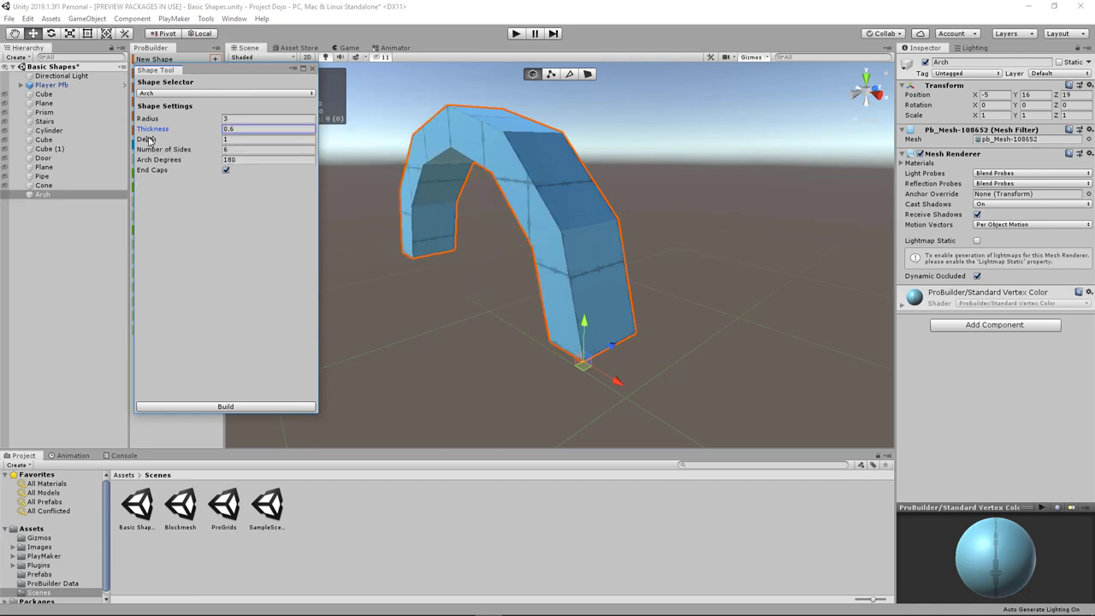
left_click_drag(150, 139, 455, 174)
left_click_drag(574, 235, 763, 201, "alt")
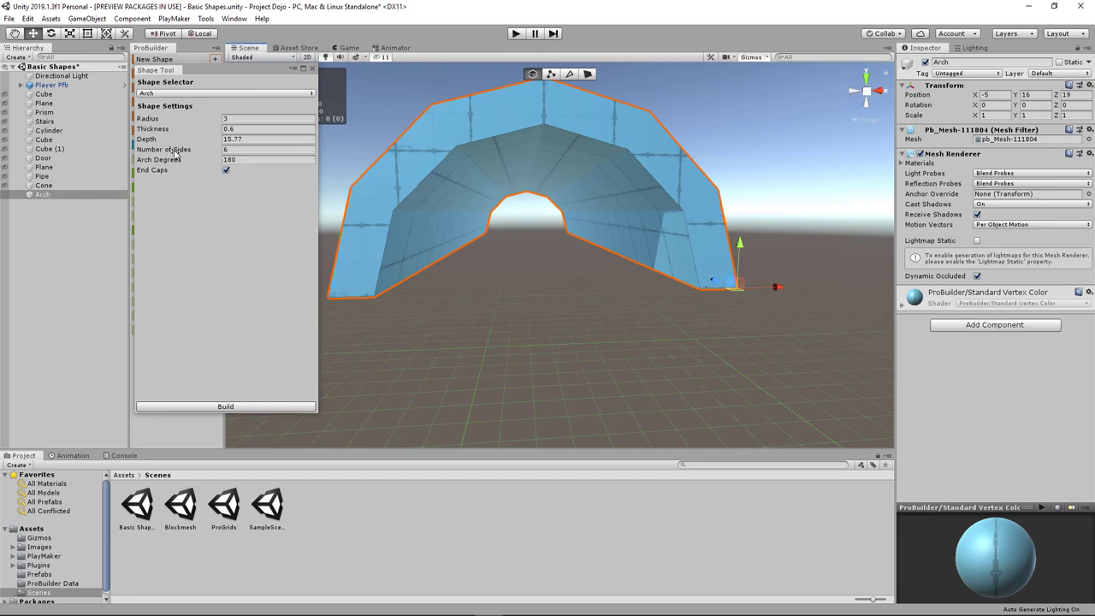
- Try the arch with 3 sides, then use 13 sides with a thickness of 2.55
left_click_drag(176, 152, 176, 153)
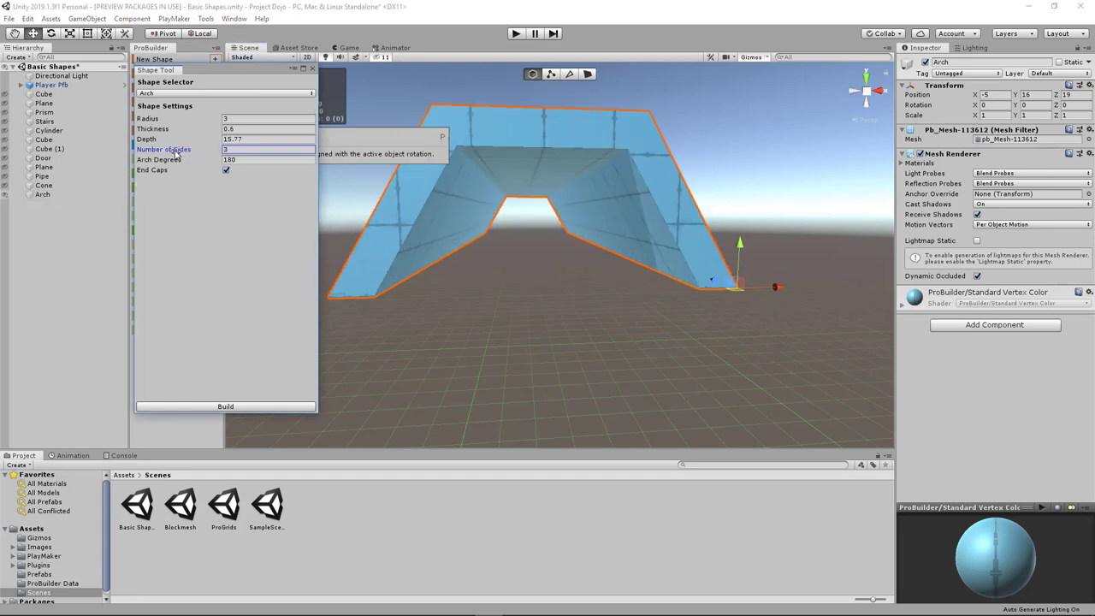
left_click_drag(489, 197, 539, 207, "alt")
left_click_drag(663, 214, 237, 187, "alt")
left_click_drag(156, 129, 237, 182)
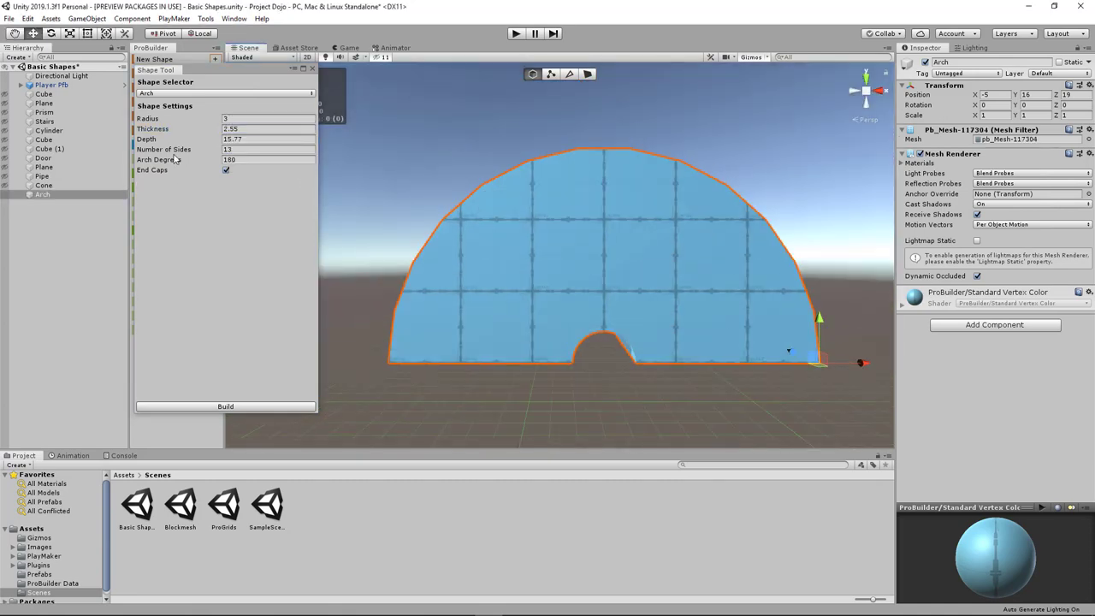
- Set the arch's degrees to 343.6, its thickness to 7.4 and its depth to 9.6
left_click_drag(176, 159, 736, 205)
left_click_drag(149, 139, 72, 142)
scroll(636, 264, "up", 3)
left_click_drag(636, 264, 525, 311, "alt")
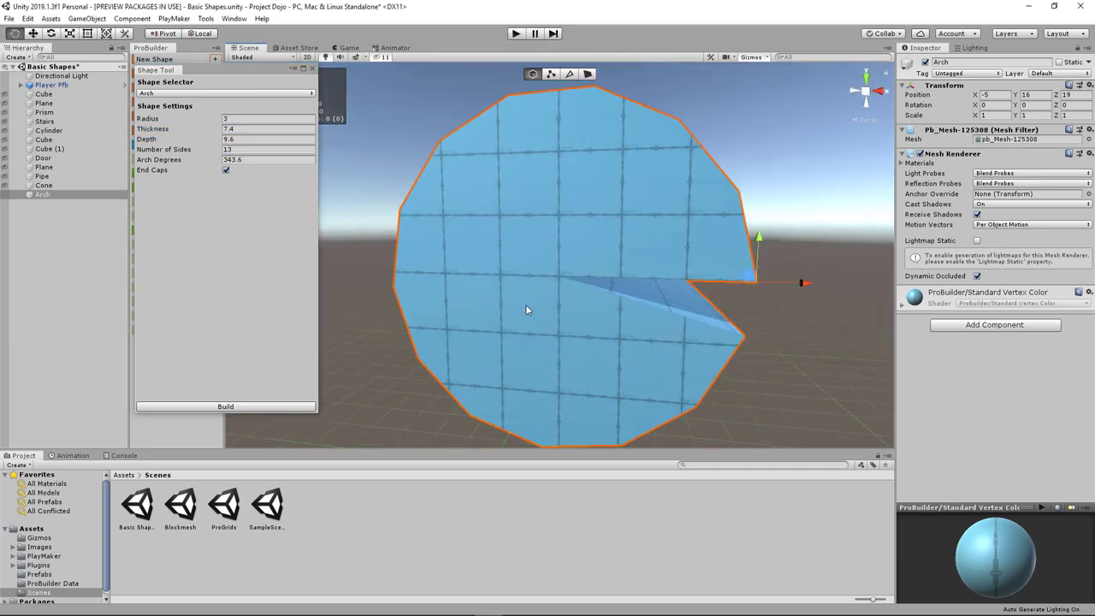
- Refine the arch to radius 3.18, thickness 6.37, depth 14.35 and 38 sides
left_click_drag(154, 129, 220, 130)
left_click_drag(144, 119, 211, 142)
left_click_drag(636, 264, 479, 273, "alt")
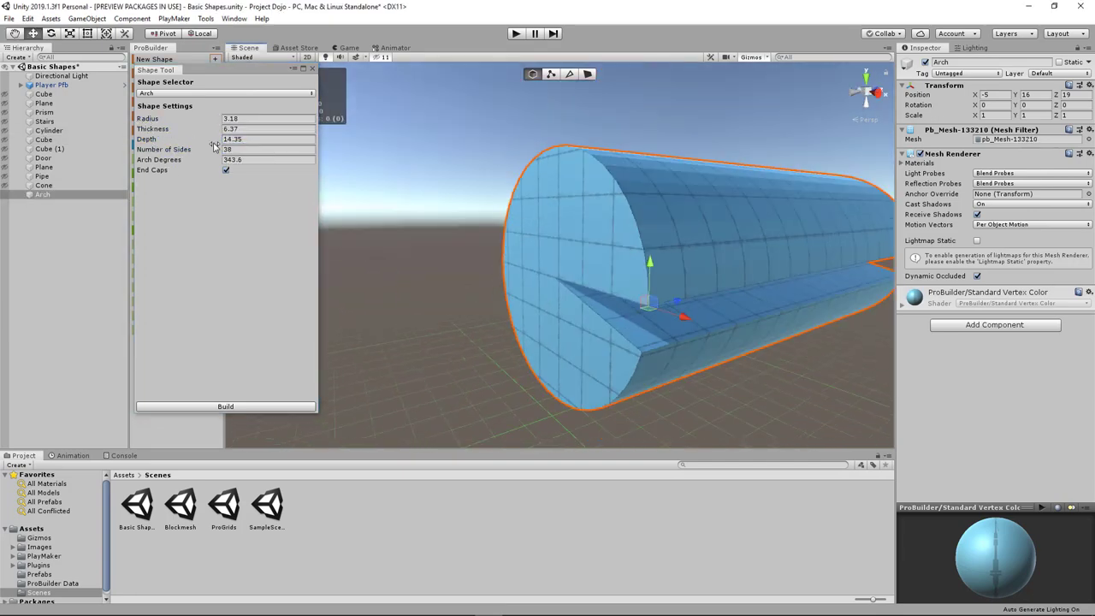
- Reduce the arch's depth to about 1.04 and lower its arch degrees to make a flat disc with a wider wedge-shaped opening
left_click_drag(171, 139, 64, 139)
left_click_drag(479, 274, 635, 264, "alt")
left_click_drag(178, 160, 109, 208)
scroll(513, 308, "down", 3)
left_click_drag(513, 308, 474, 305, "alt")
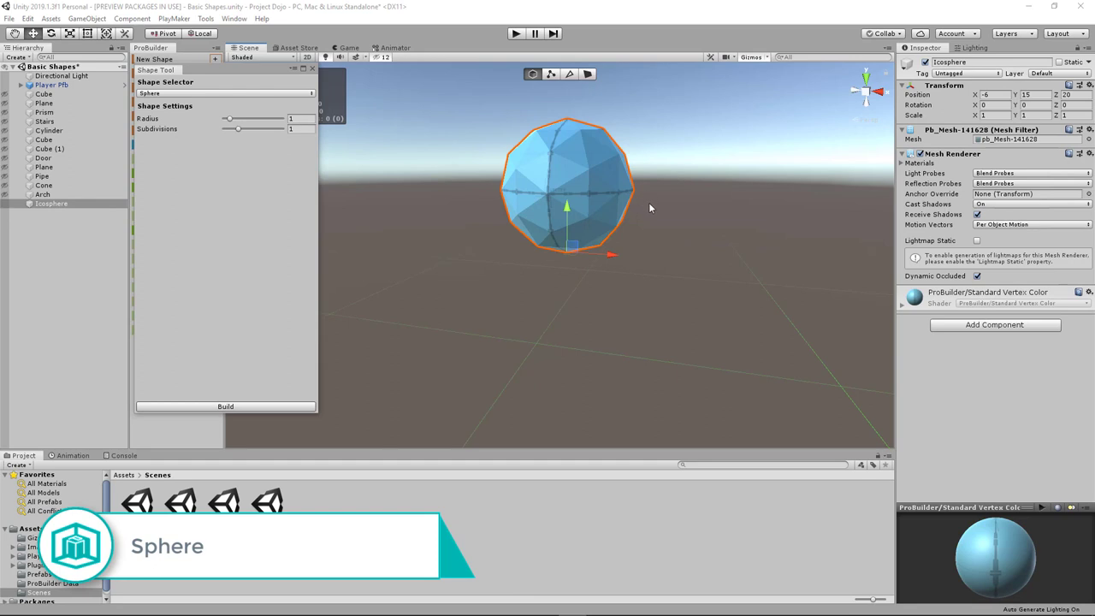
- Try other subdivision and radius values on the sphere preview, returning both to 1
middle_click_drag(648, 208, 647, 243)
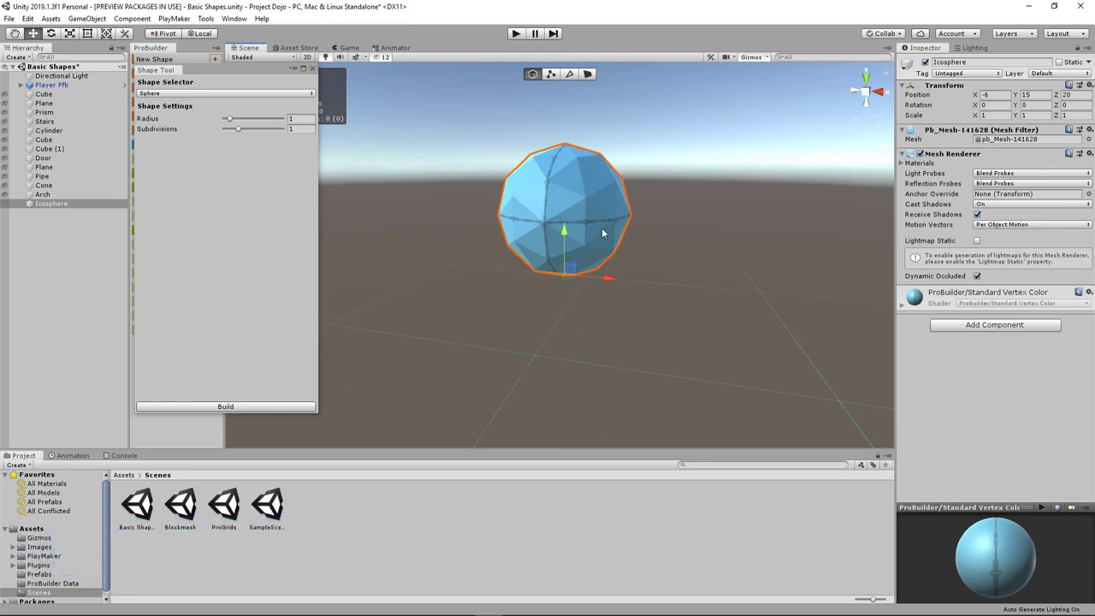
mouse_move(240, 130)
left_mouse_down()
mouse_move(295, 138)
mouse_move(244, 141)
left_mouse_up()
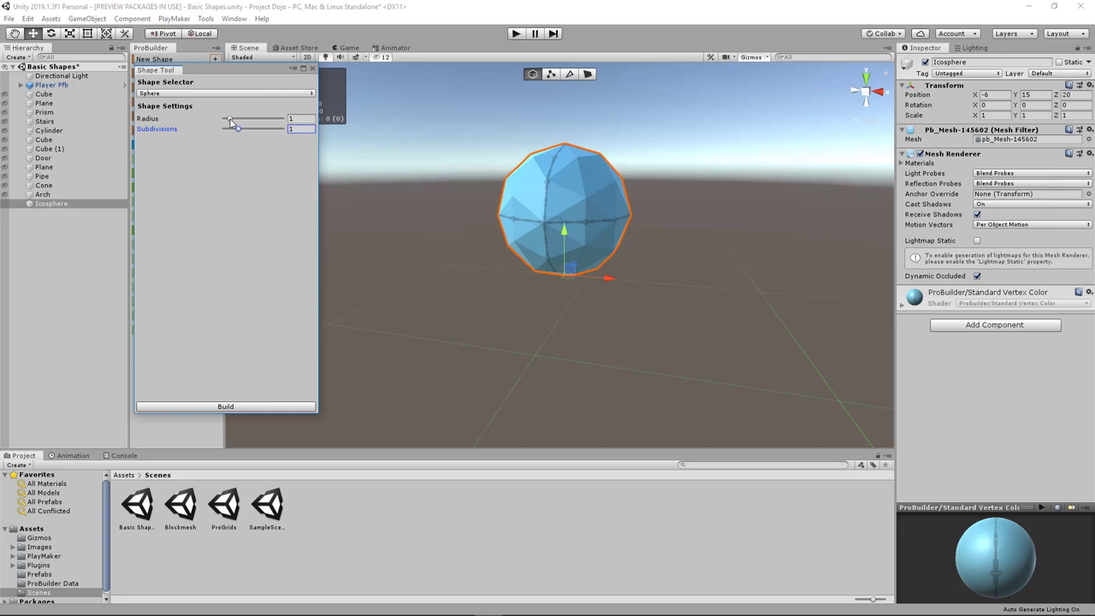
left_click_drag(229, 121, 230, 122)
- Build the radius 1 sphere with the arch unhidden and move it along X in front of the arch's wedge opening
left_click(8, 203)
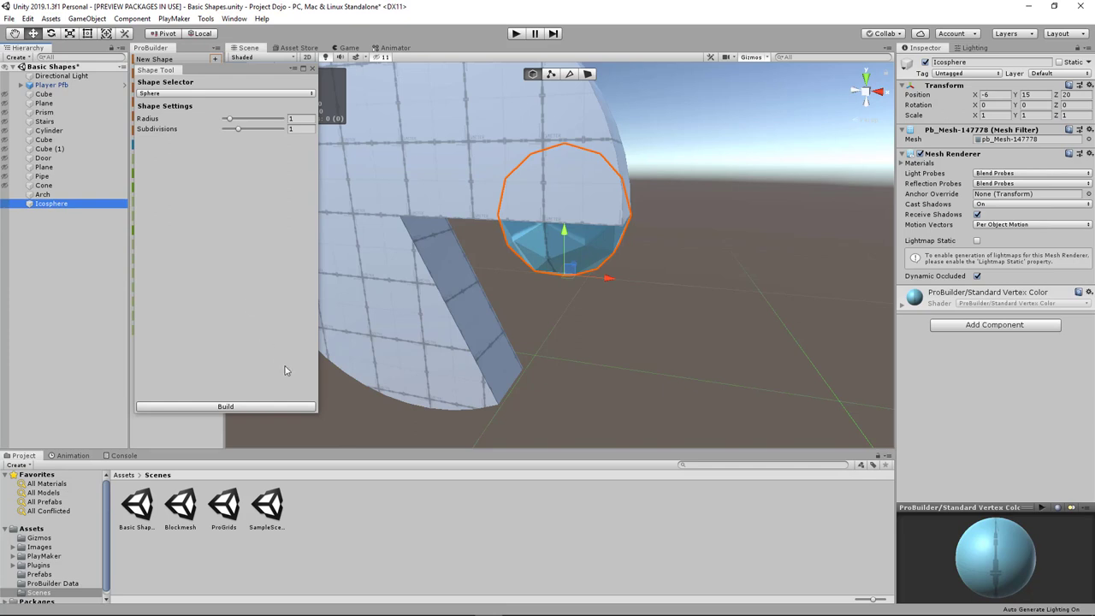
left_click(287, 406)
left_click_drag(585, 288, 717, 342, "alt")
scroll(711, 345, "down", 3)
middle_click_drag(712, 346, 613, 312)
left_click_drag(613, 312, 738, 315)
- Try rotating the arch about its Y axis and undo the rotation
left_click(540, 191)
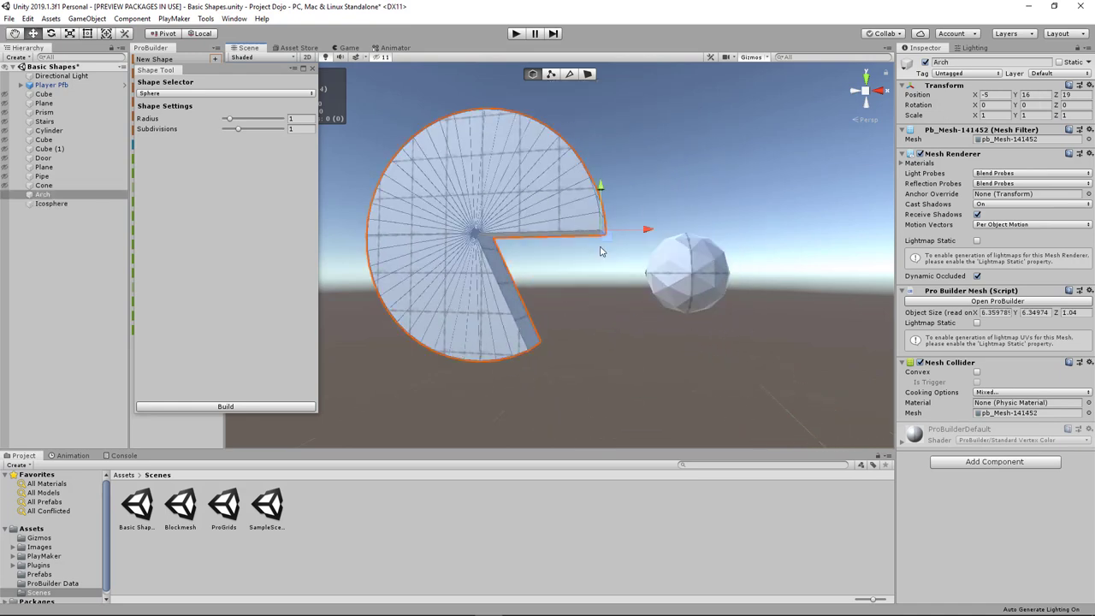
key("r")
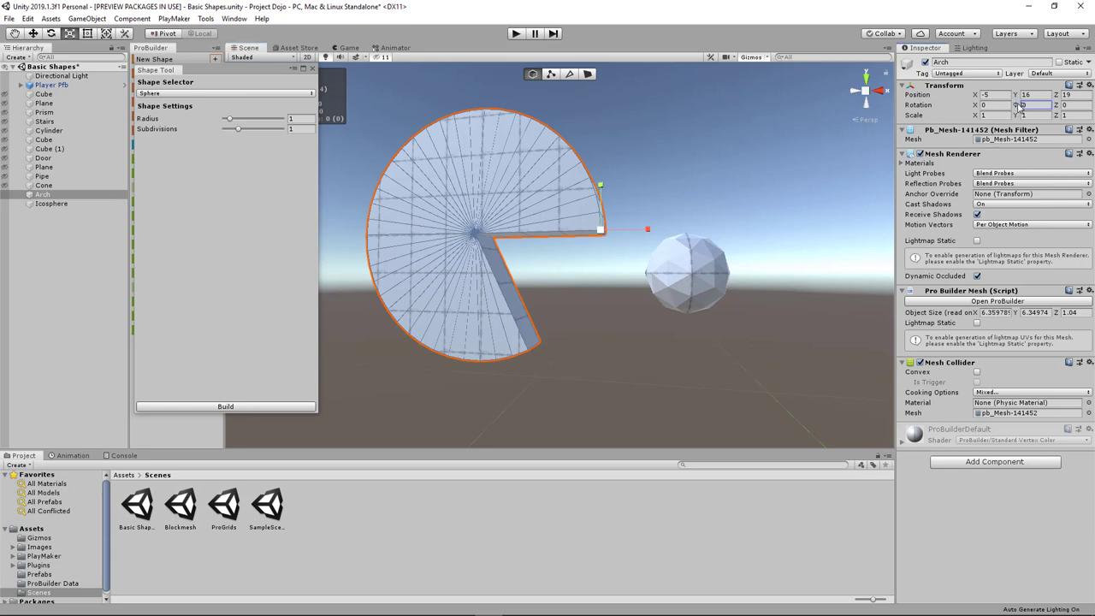
left_click_drag(1019, 104, 235, 186)
key("ctrl+z")
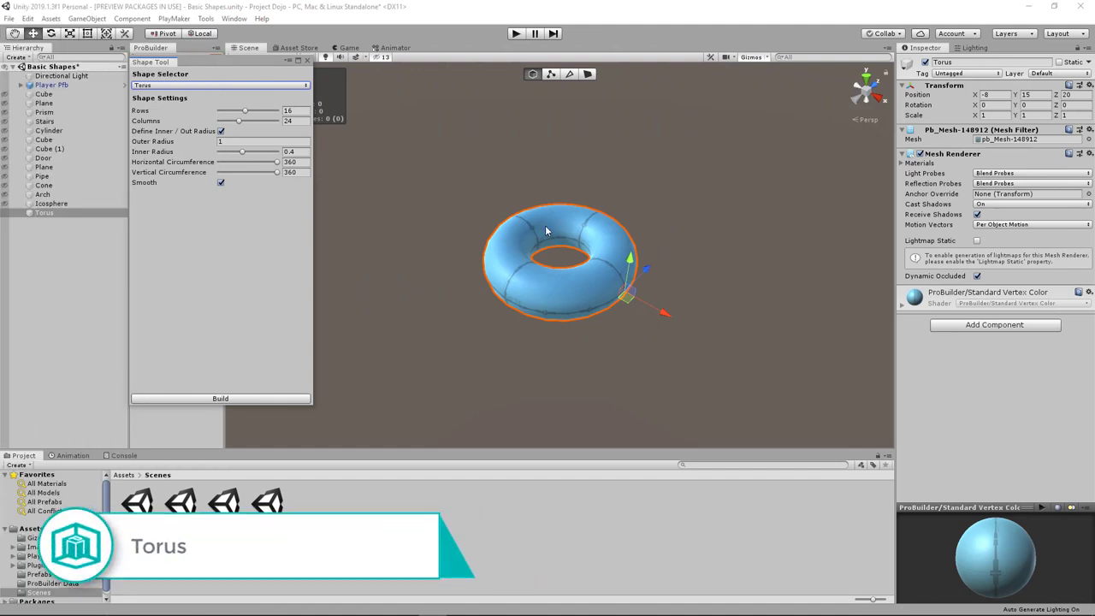
- Examine the torus preview from the side, from directly above and at an oblique angle
left_click_drag(474, 262, 654, 241, "alt")
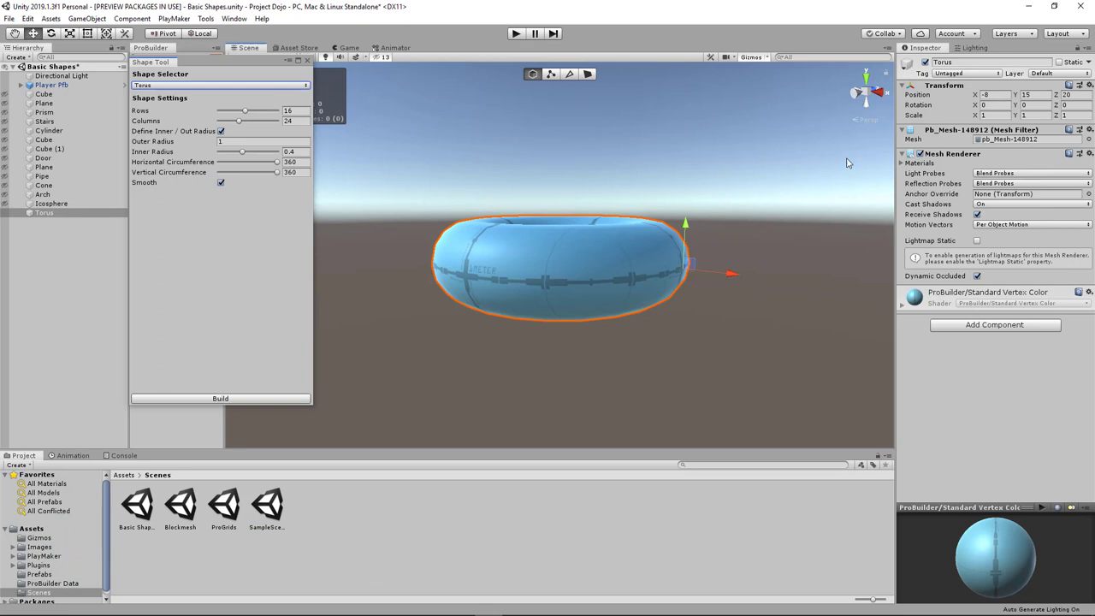
left_click(871, 84)
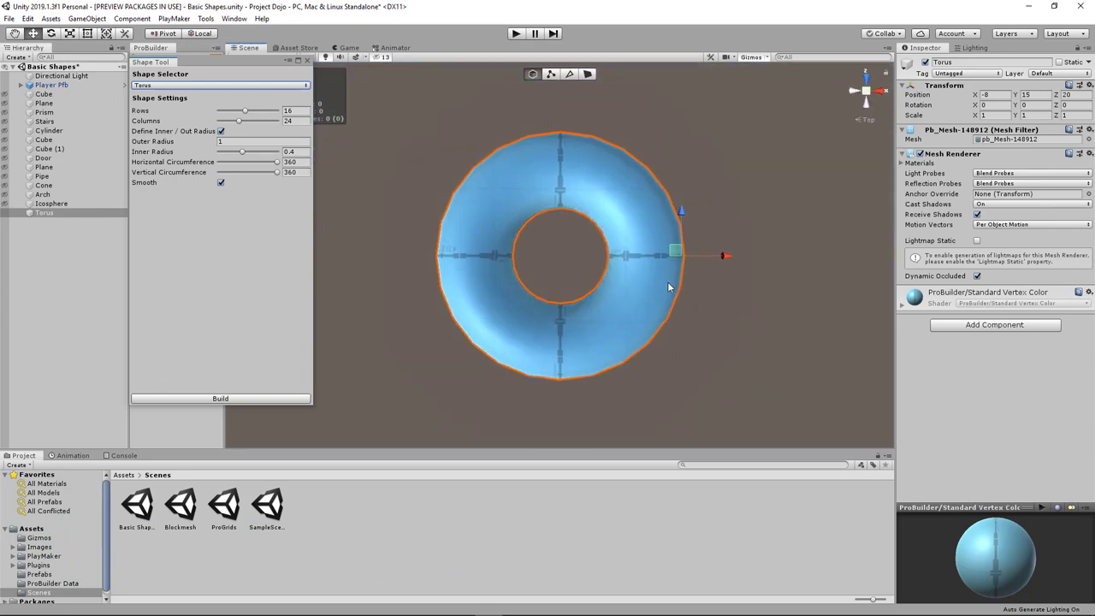
scroll(668, 288, "up", 3)
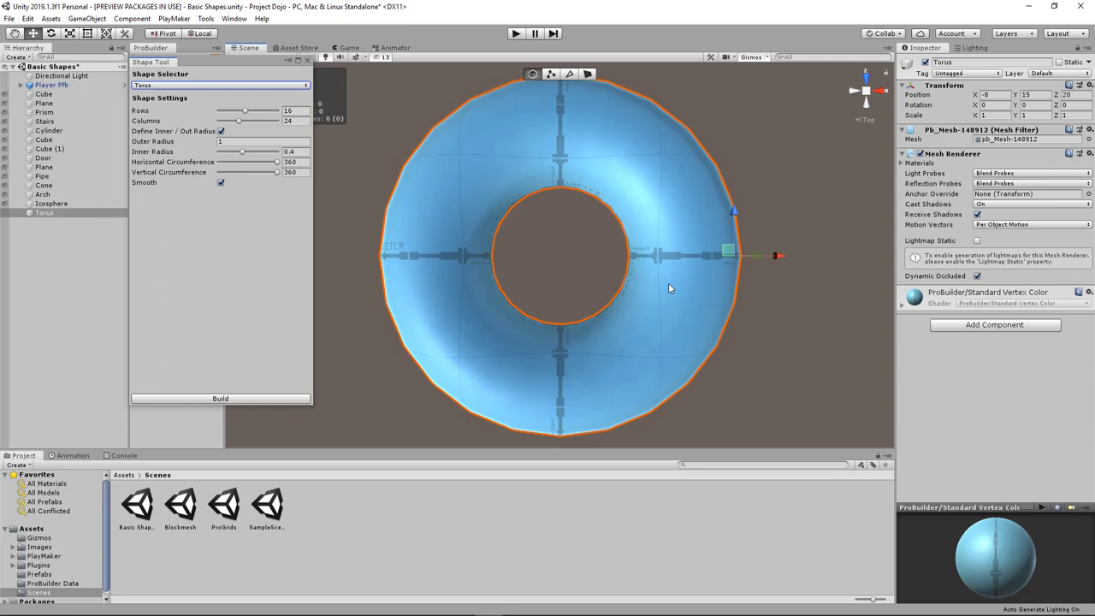
left_click_drag(669, 284, 610, 188, "alt")
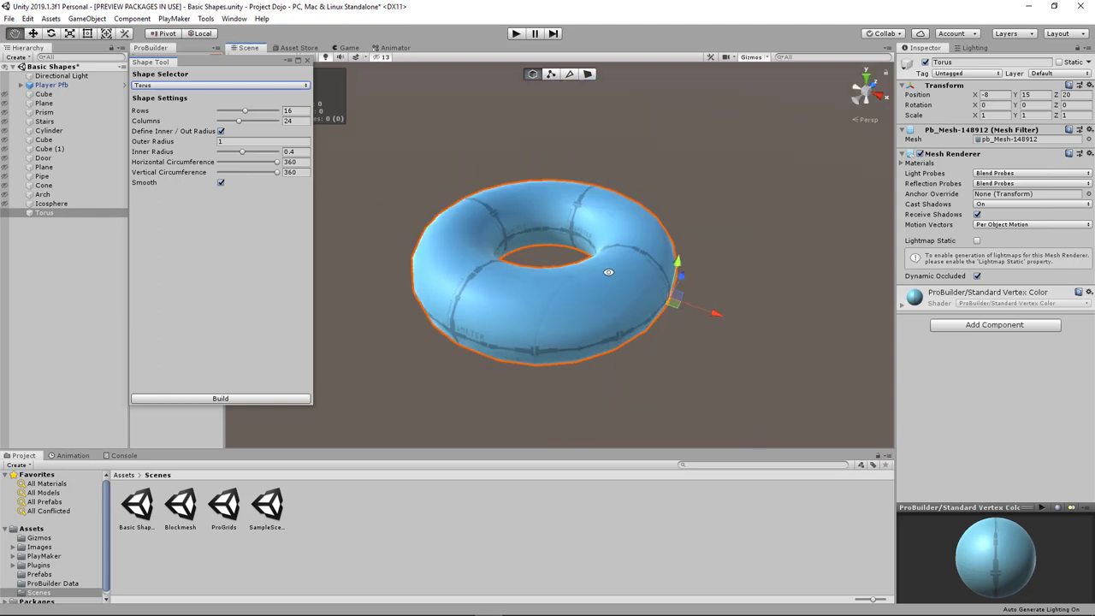
scroll(609, 283, "up", 3)
middle_click_drag(562, 294, 692, 278)
right_click_drag(692, 278, 627, 285, "alt")
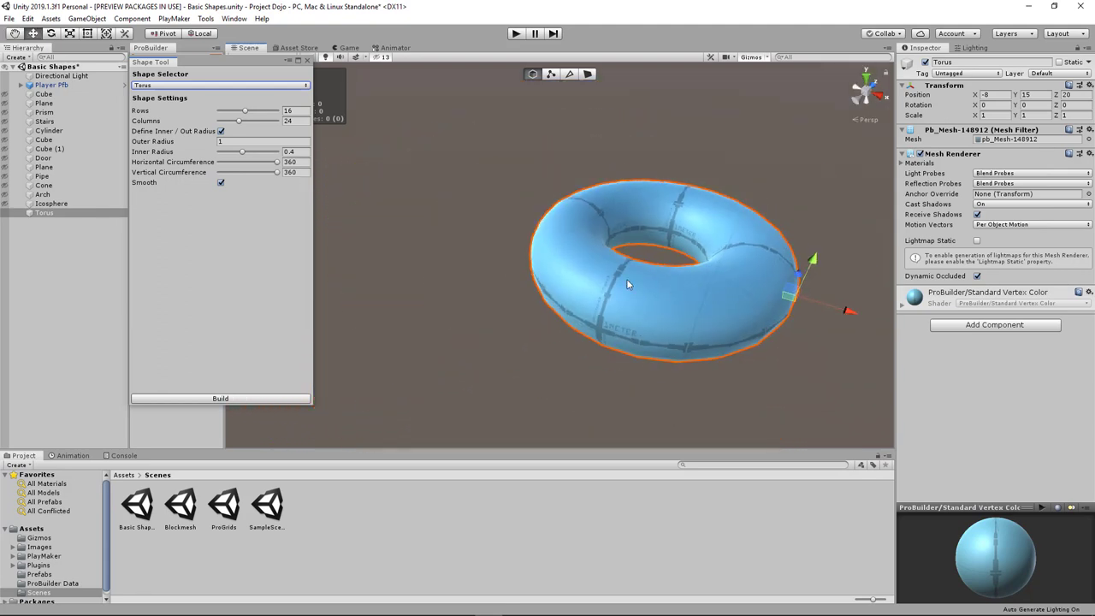
- Set the torus's horizontal circumference to 105 and its vertical circumference to 173, checking the open shell from several angles
left_click_drag(276, 163, 238, 173)
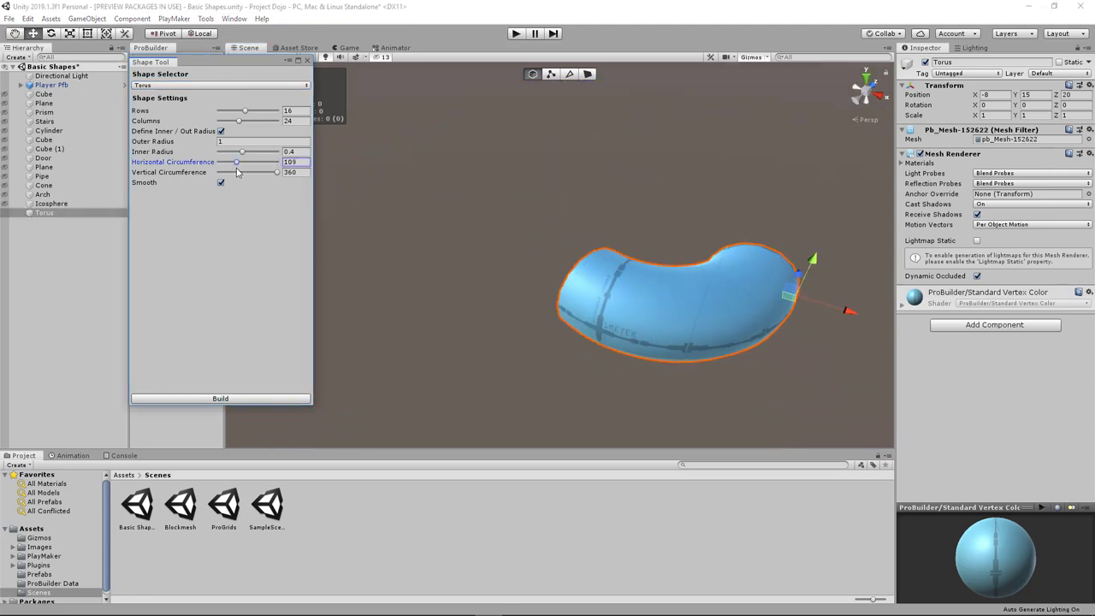
scroll(574, 290, "up", 3)
scroll(545, 299, "down", 2)
left_click_drag(559, 330, 741, 317, "alt")
left_click_drag(237, 162, 248, 184)
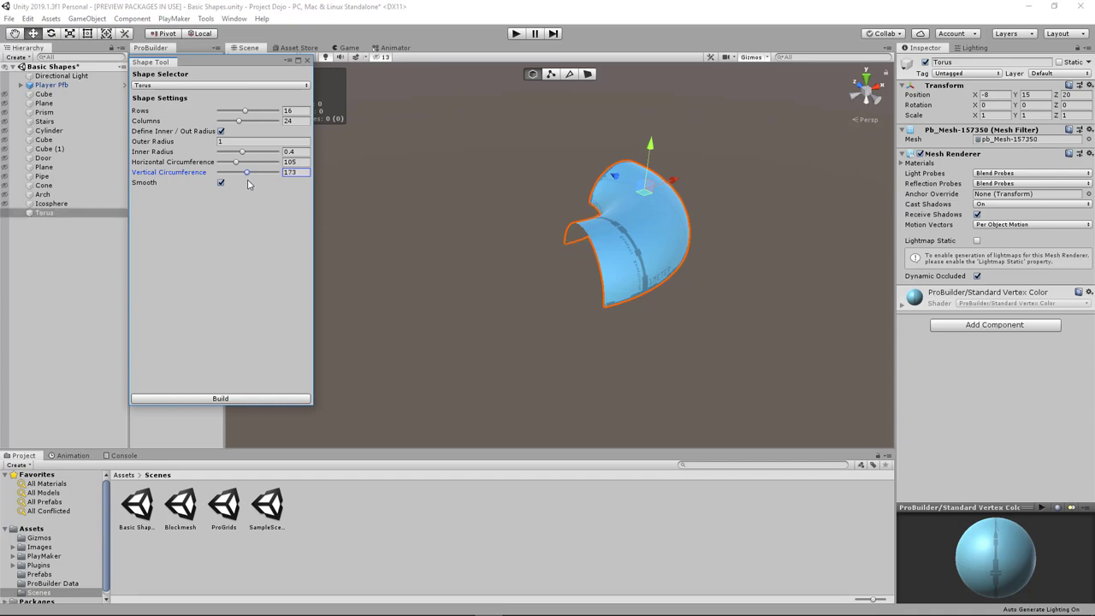
scroll(658, 290, "up", 5)
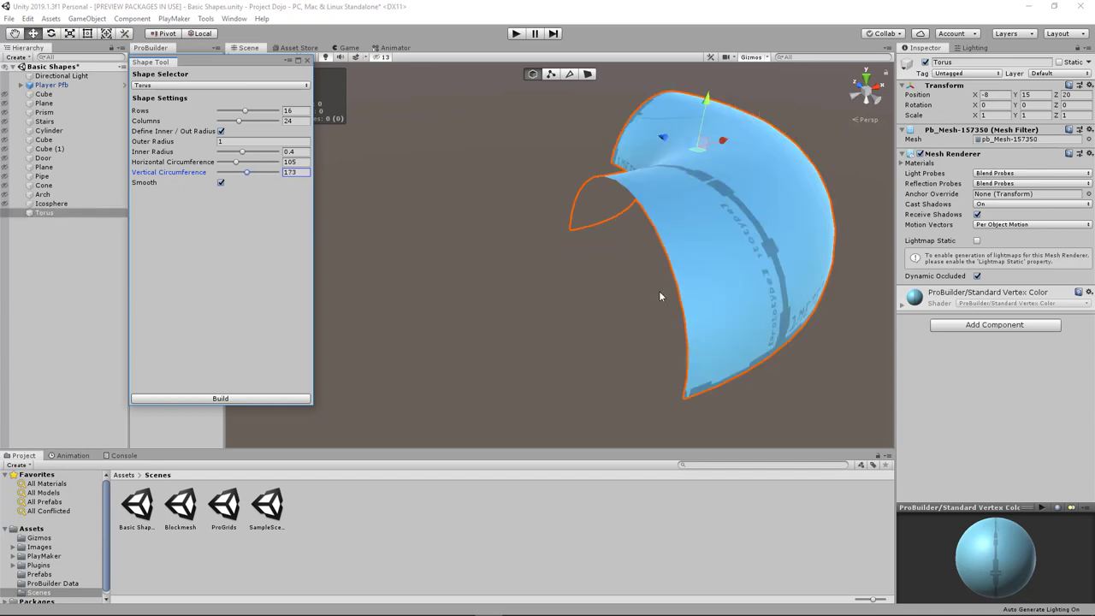
scroll(628, 292, "down", 4)
left_click_drag(628, 291, 737, 203, "alt")
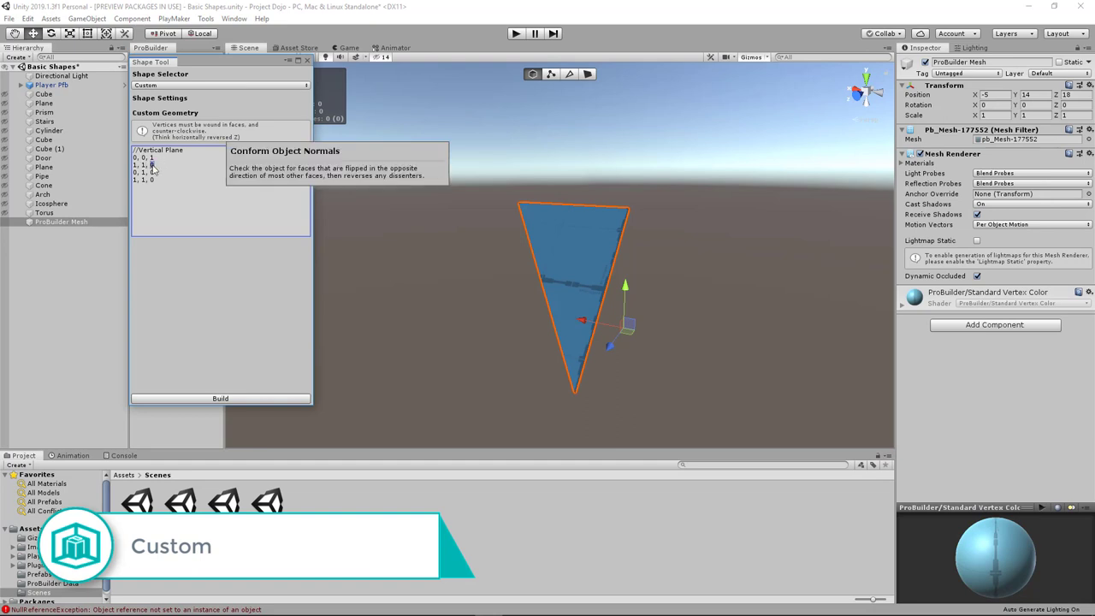
- Change the second and fourth vertices of the custom geometry's vertical plane to 1, 1, 1
double_click(151, 165)
type("1")
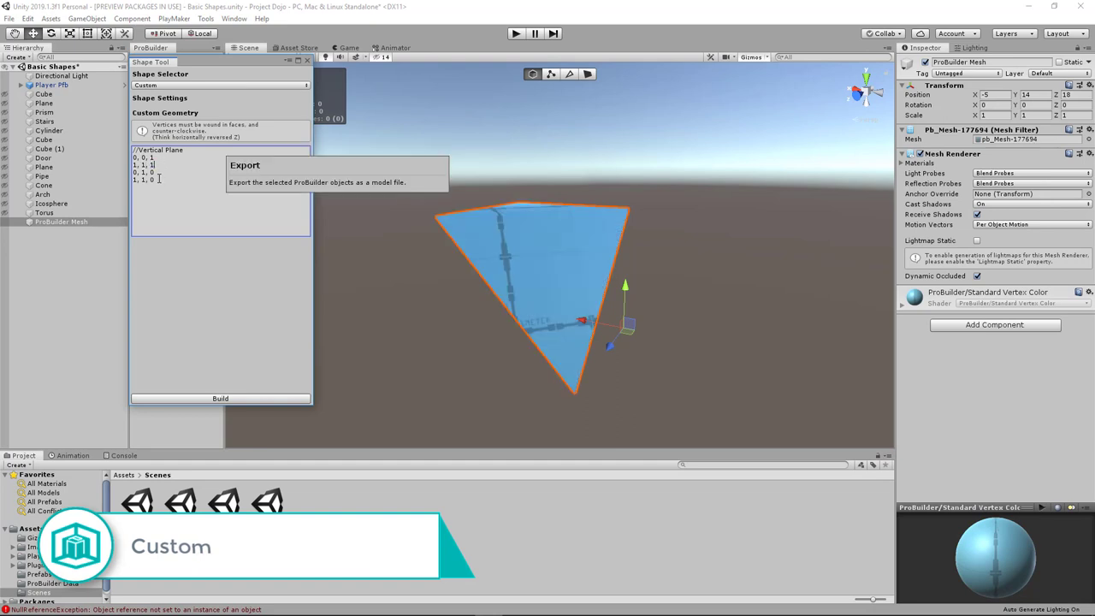
left_click_drag(455, 248, 454, 312, "alt")
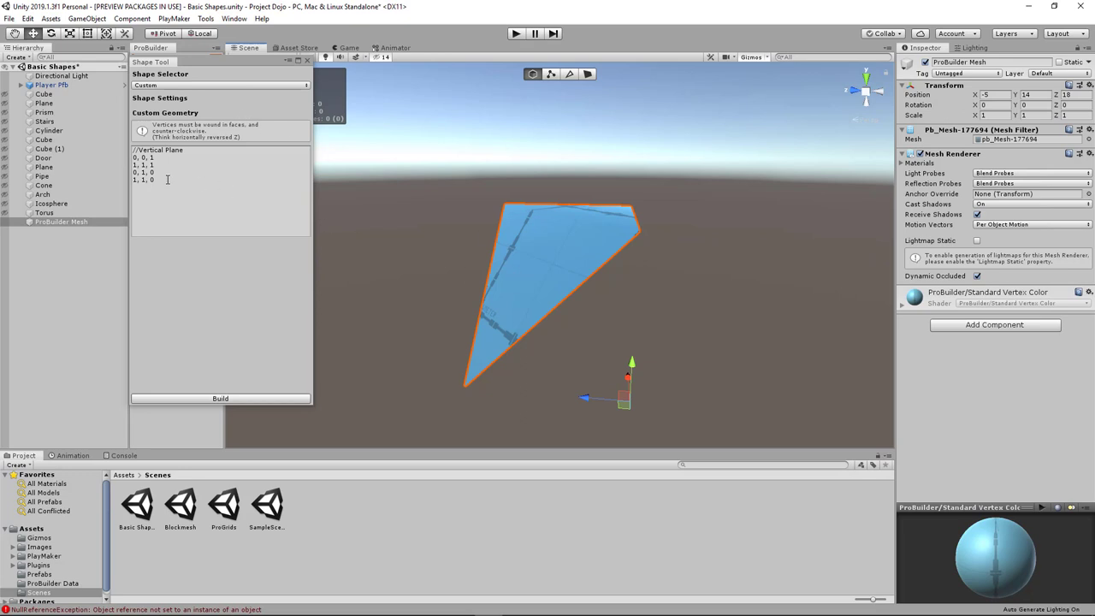
key("BackSpace")
type("1")
left_click_drag(607, 318, 331, 205, "alt")
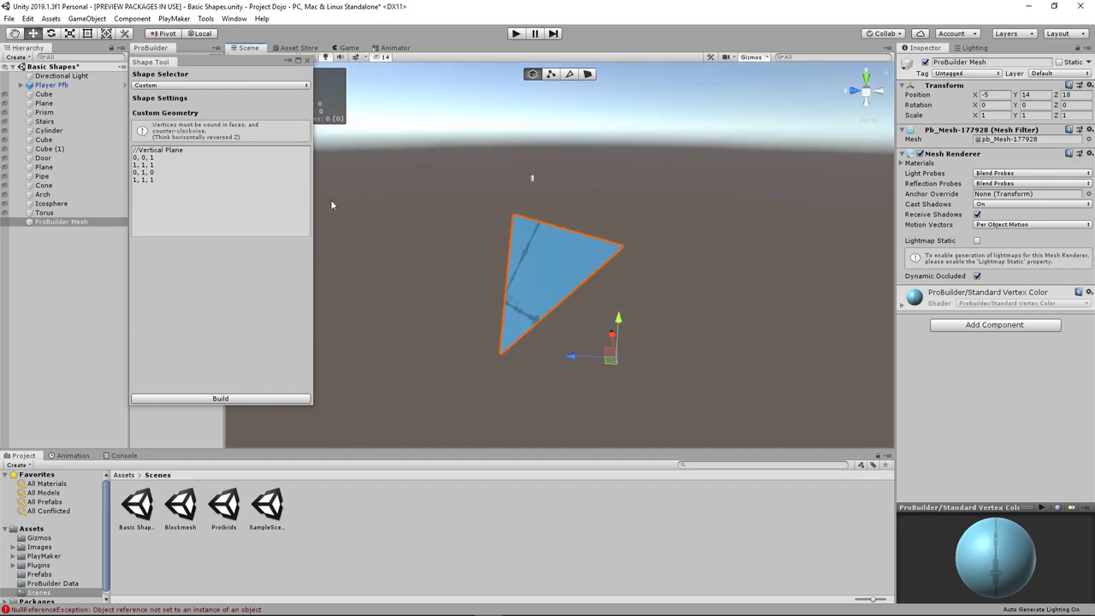
- Set the Z value of the custom geometry's third vertex to 1 and survey all the built shapes in the scene
left_click(152, 172)
key("BackSpace")
type("1")
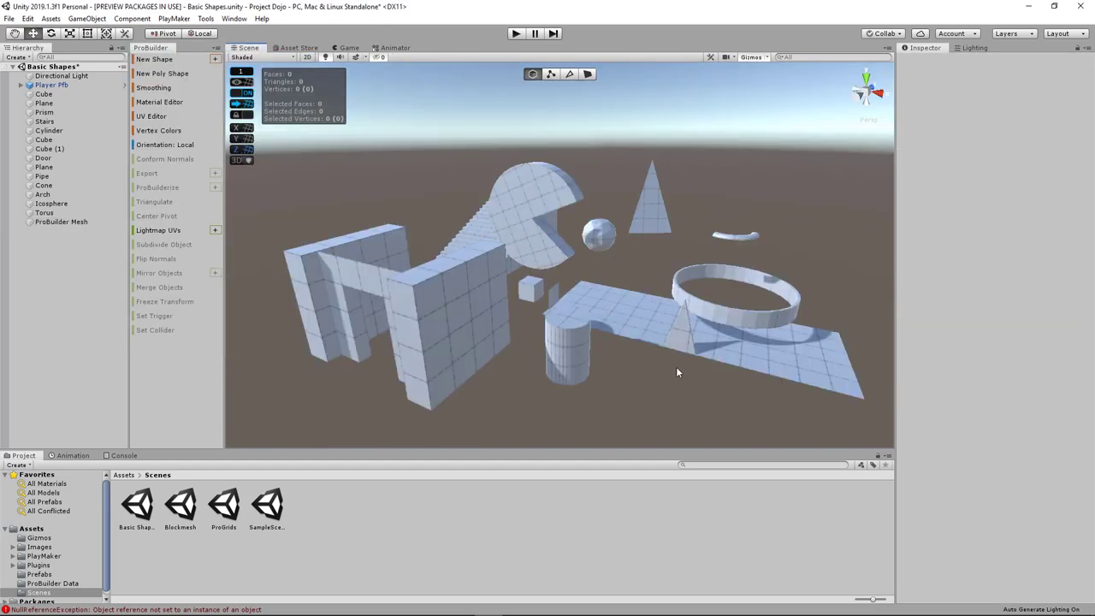
left_click_drag(673, 368, 684, 340, "alt")
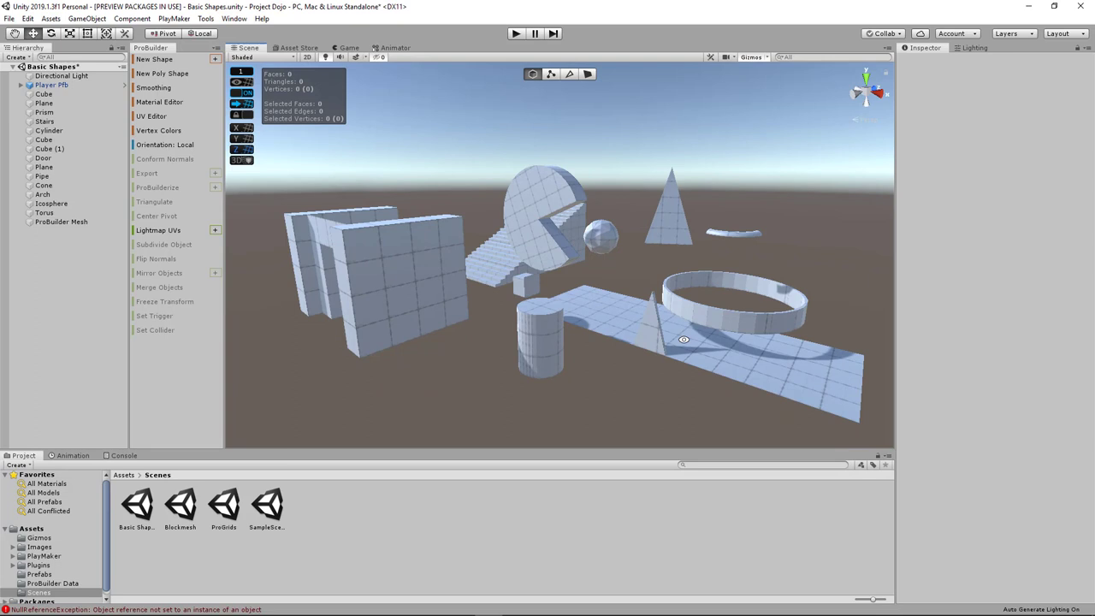